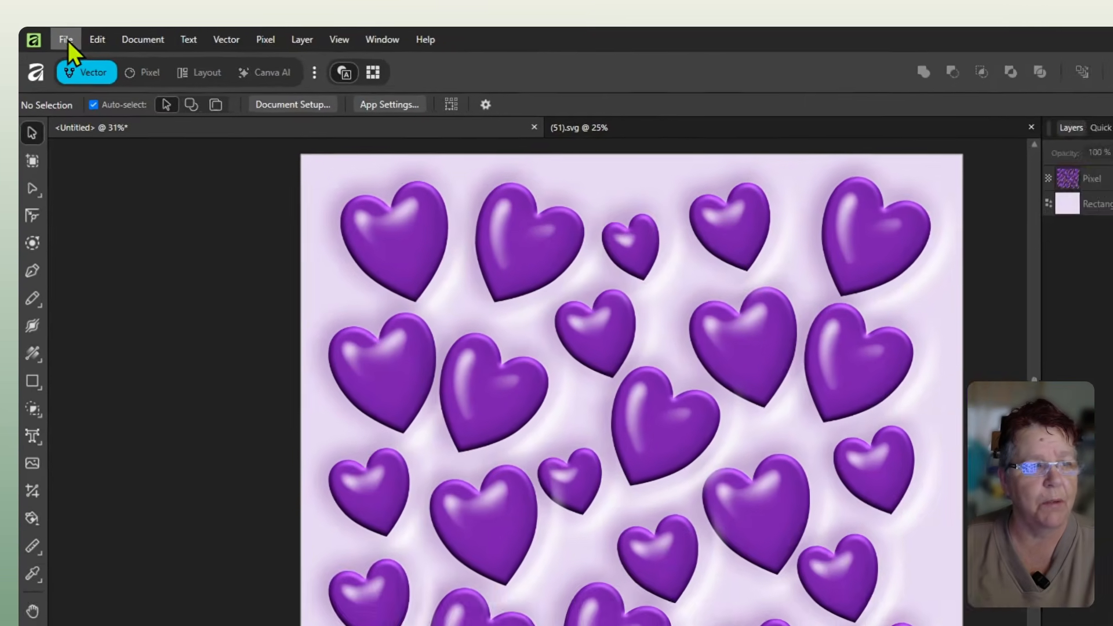
Step: Create a new document from the TUMBLER WRAP preset at 2790 × 2460 px
{"action": "left_click", "coordinate": [67, 39]}
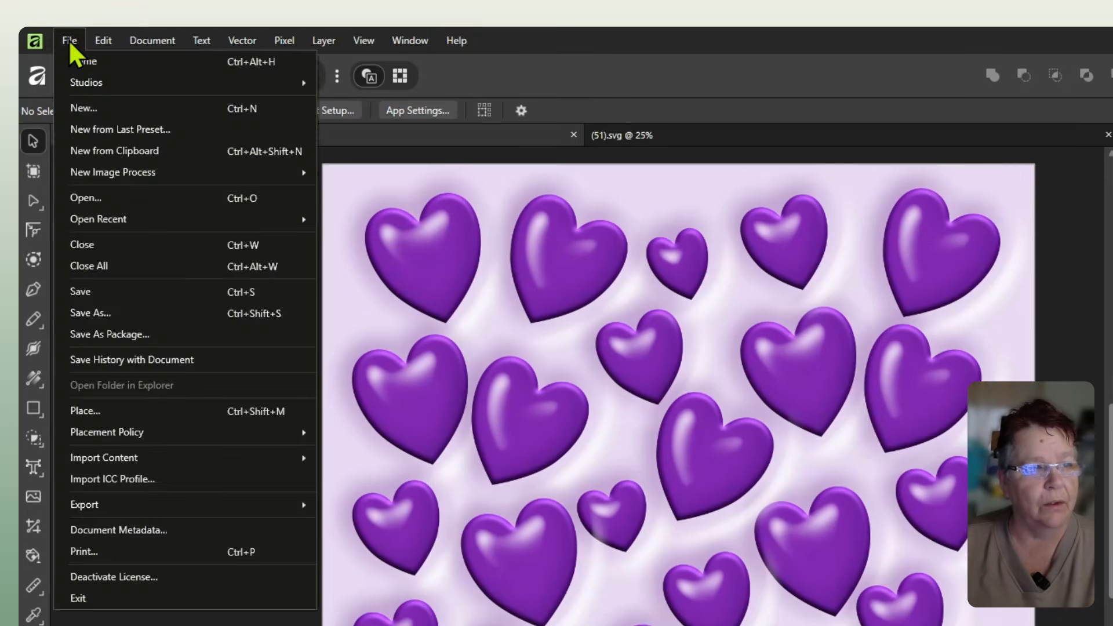
{"action": "left_click", "coordinate": [92, 109]}
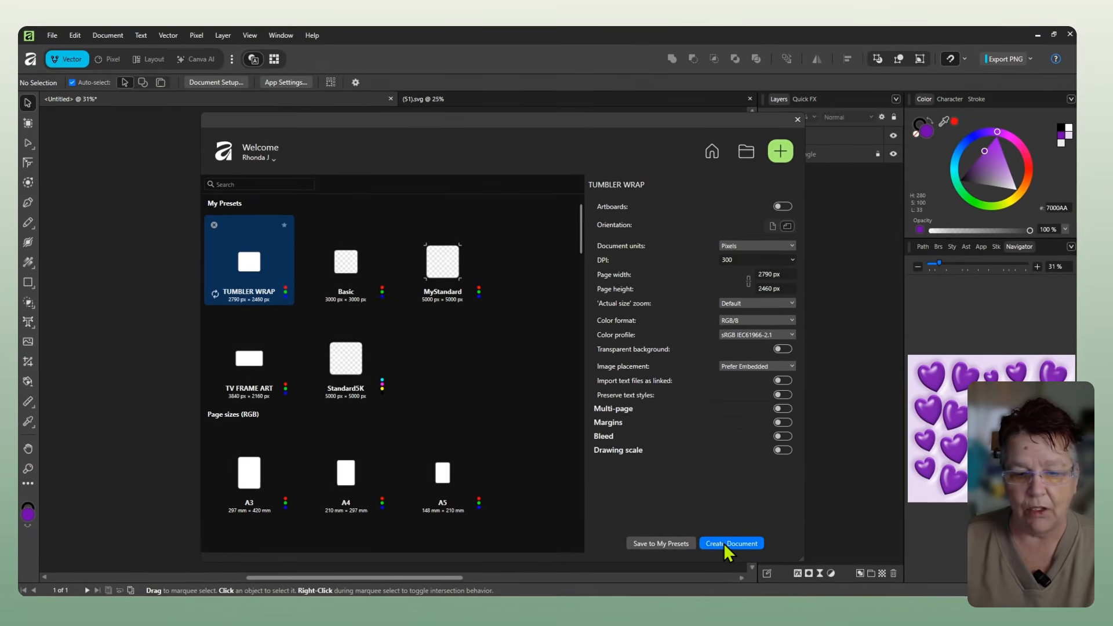
{"action": "left_click", "coordinate": [725, 544]}
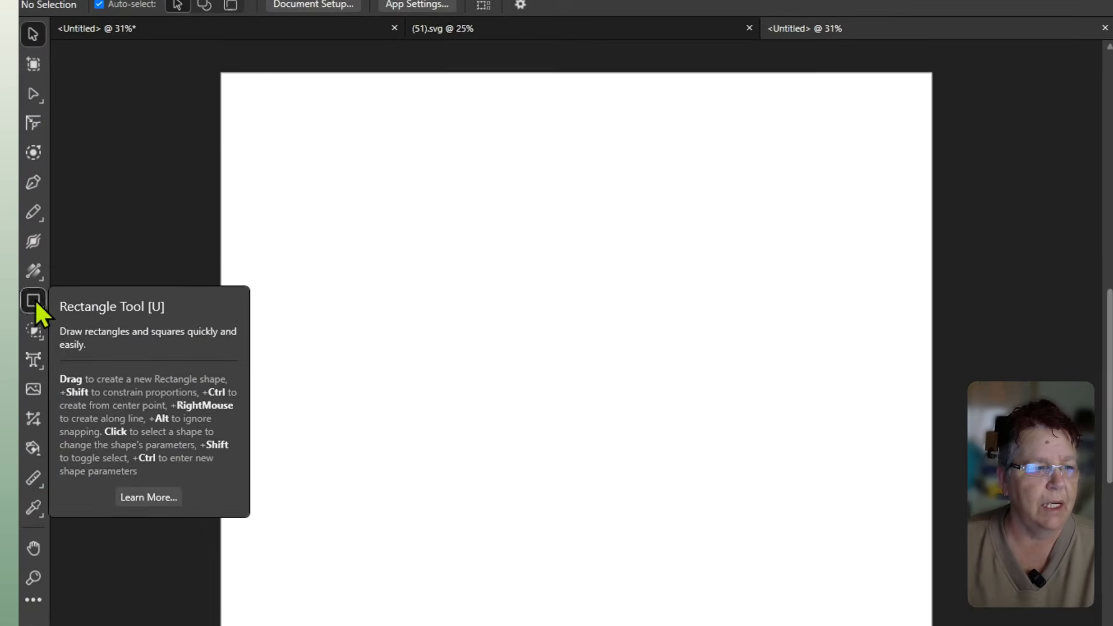
Step: Draw a 2790 × 2460 px rectangle that covers the whole page
{"action": "left_click", "coordinate": [29, 283]}
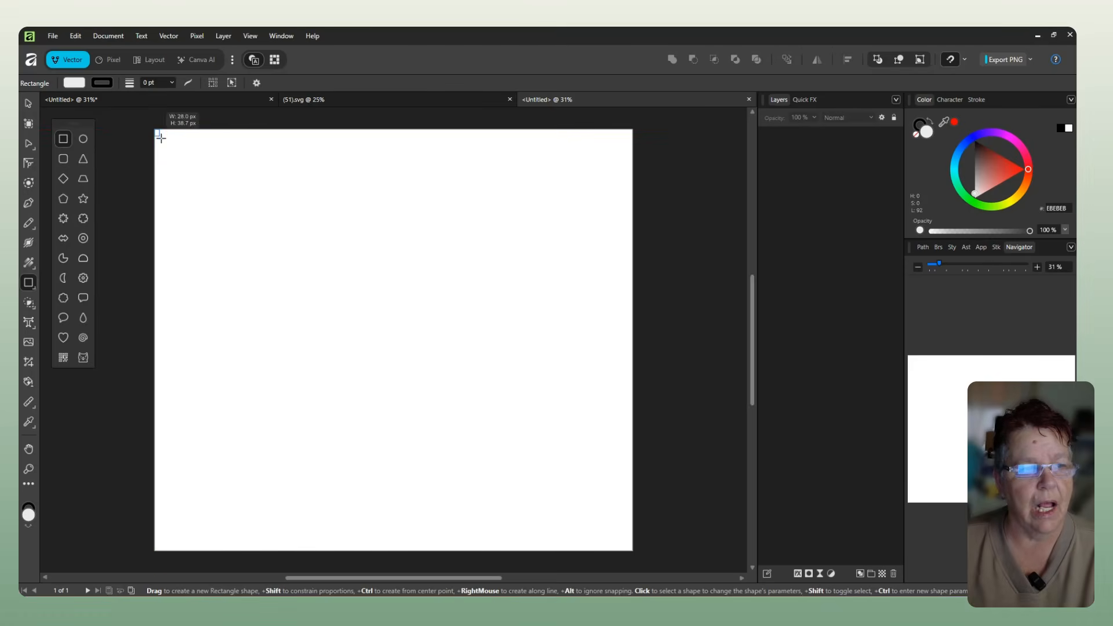
{"action": "left_click_drag", "start_coordinate": [154, 130], "coordinate": [632, 550]}
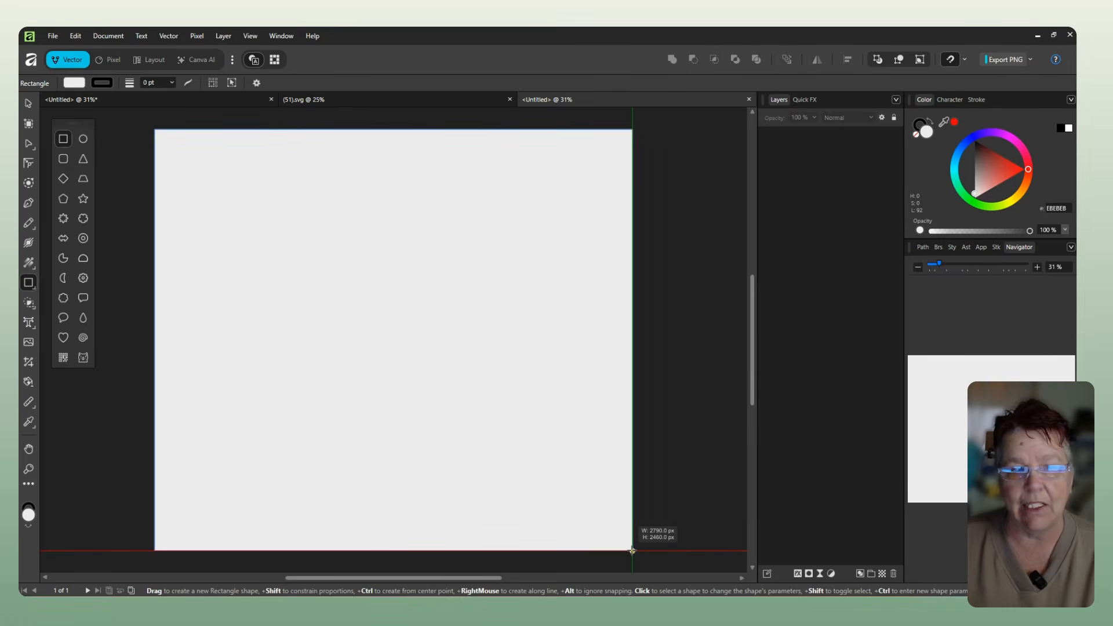
{"action": "left_click_drag", "start_coordinate": [632, 550], "coordinate": [631, 550]}
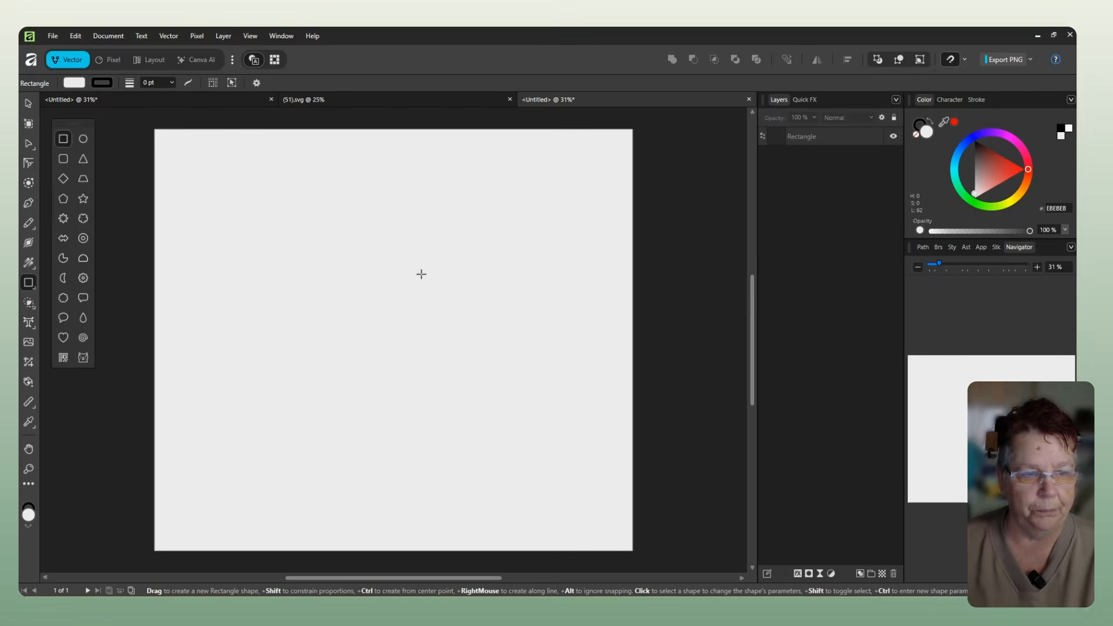
Step: Fill the background rectangle with light pink FFC1E4 and lock its layer
{"action": "left_click", "coordinate": [980, 169]}
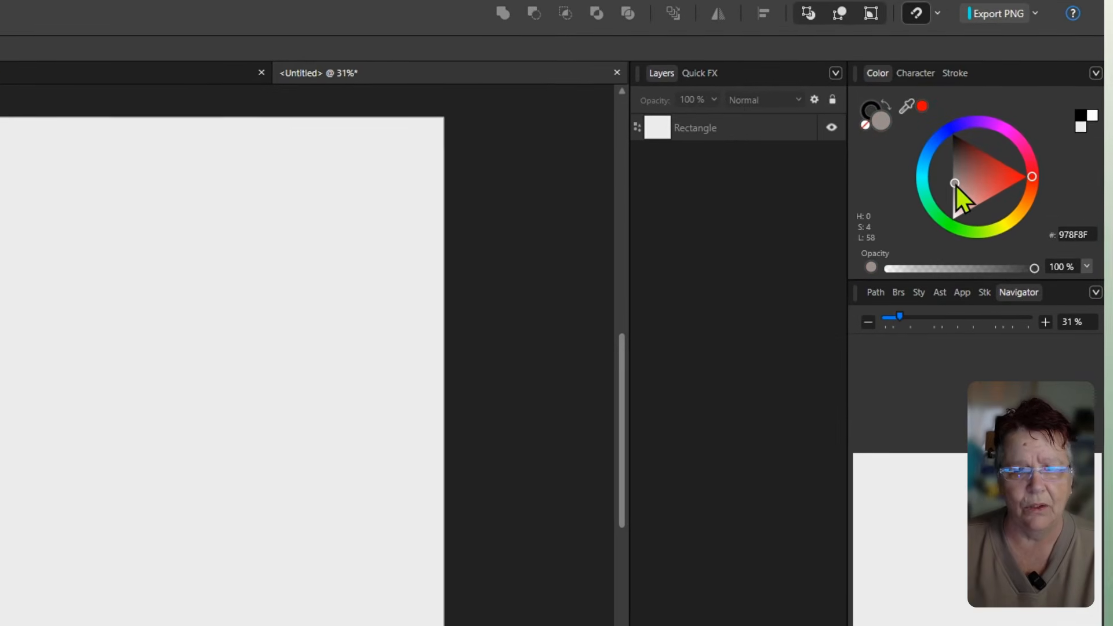
{"action": "left_click", "coordinate": [663, 128]}
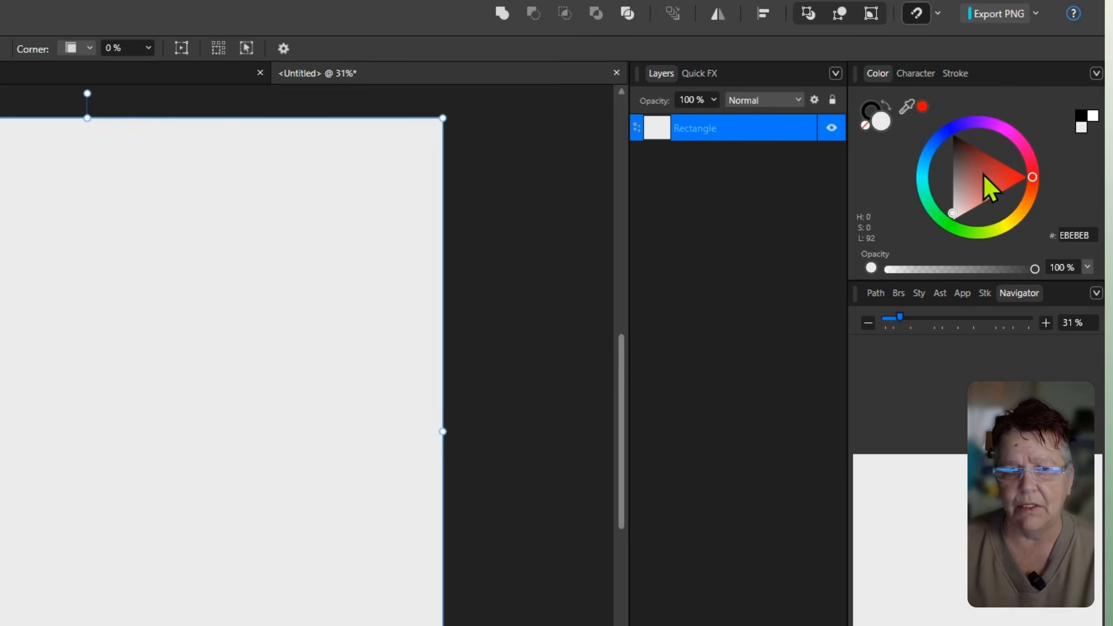
{"action": "left_click_drag", "start_coordinate": [983, 173], "coordinate": [968, 215]}
{"action": "left_click", "coordinate": [1024, 145]}
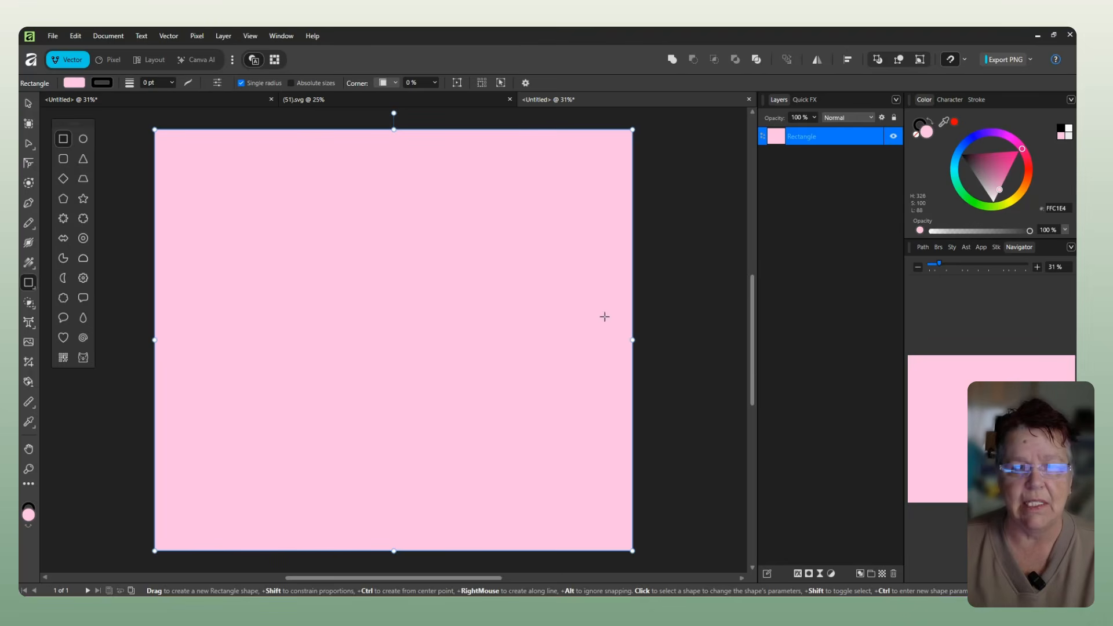
{"action": "left_click", "coordinate": [876, 136]}
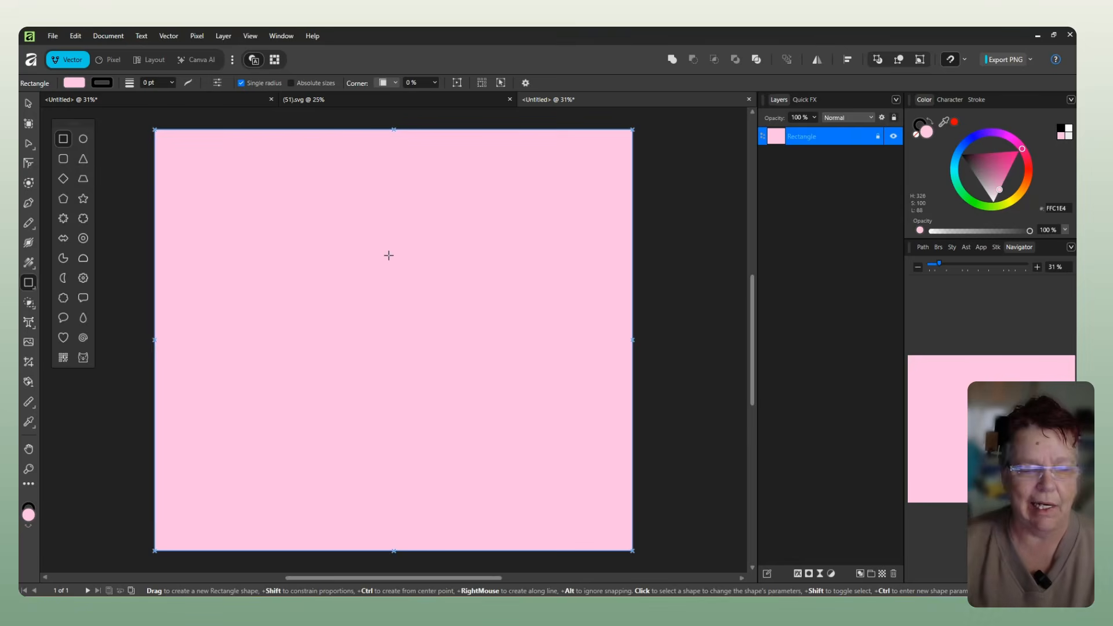
Step: Draw a small heart near the page's upper-right corner and fill it with dark plum 621C43
{"action": "key", "text": "v"}
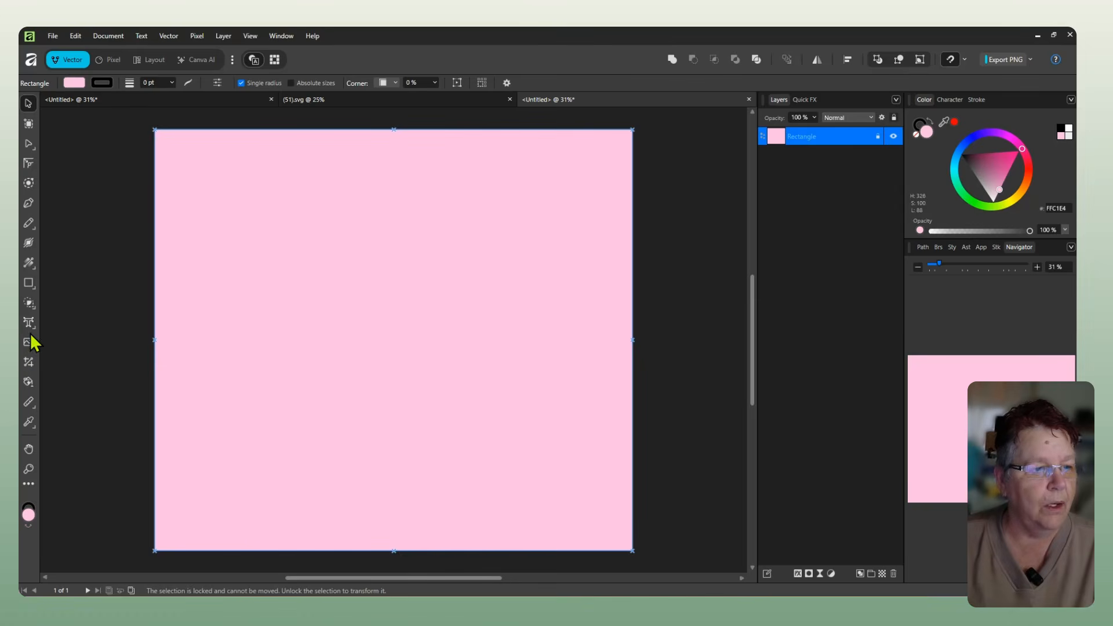
{"action": "left_click", "coordinate": [29, 284]}
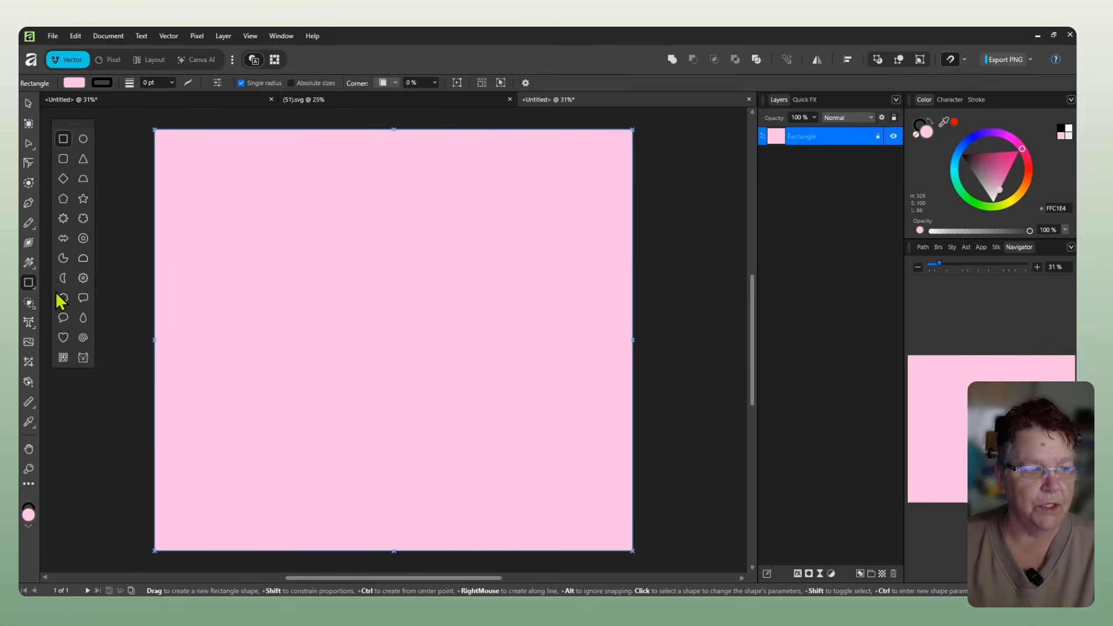
{"action": "left_click", "coordinate": [63, 338]}
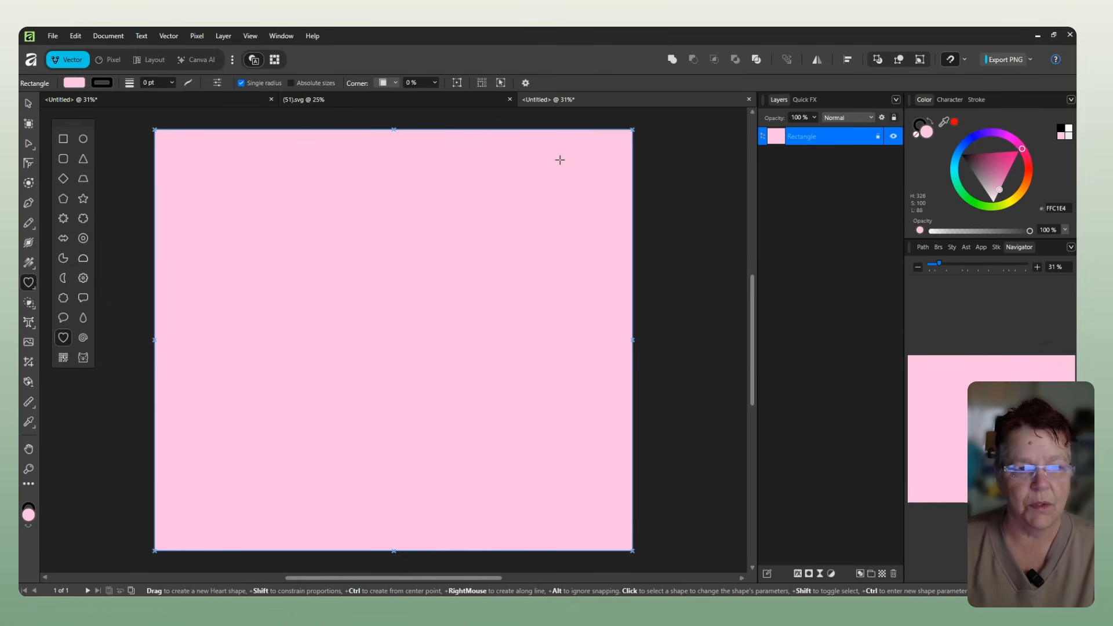
{"action": "left_click_drag", "start_coordinate": [529, 153], "coordinate": [562, 235]}
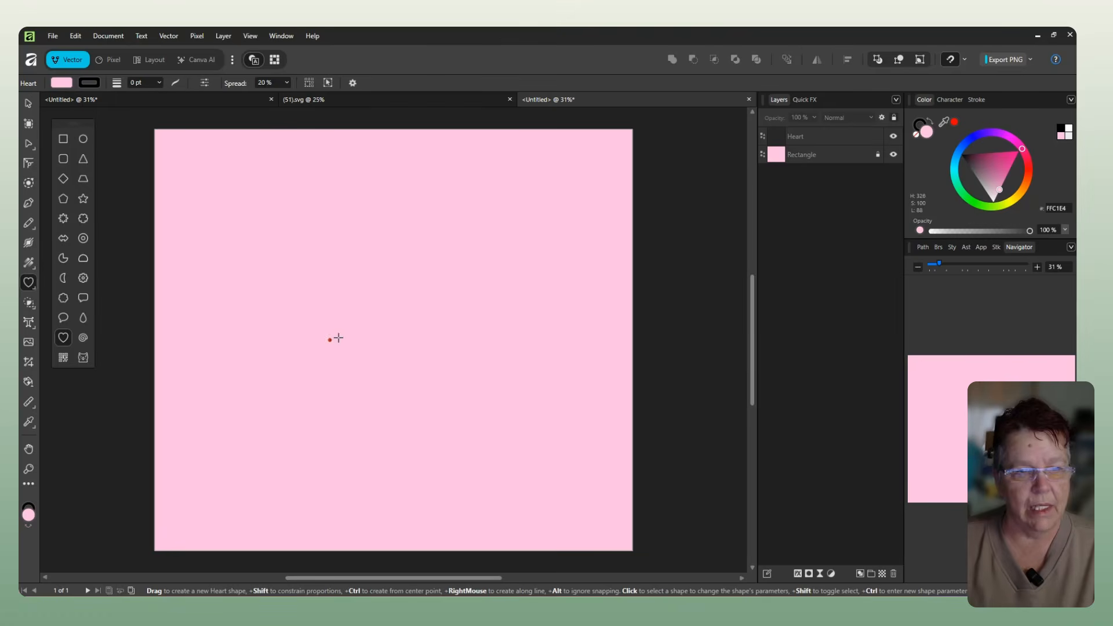
{"action": "left_click", "coordinate": [838, 139]}
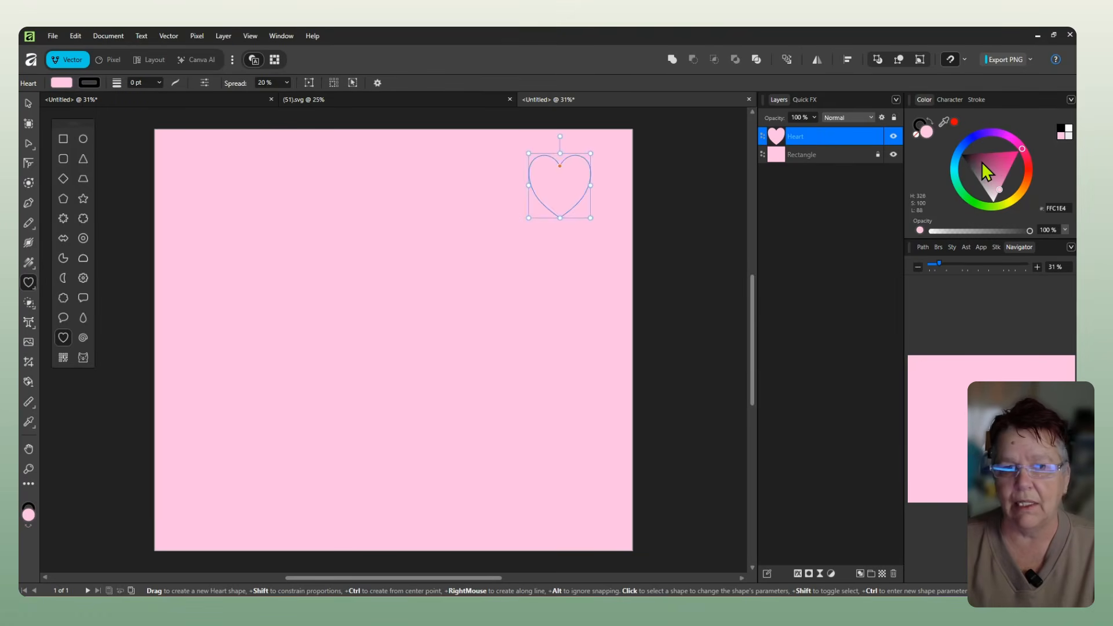
{"action": "mouse_move", "coordinate": [982, 165]}
{"action": "left_mouse_down"}
{"action": "mouse_move", "coordinate": [969, 161]}
{"action": "mouse_move", "coordinate": [981, 158]}
{"action": "left_mouse_up"}
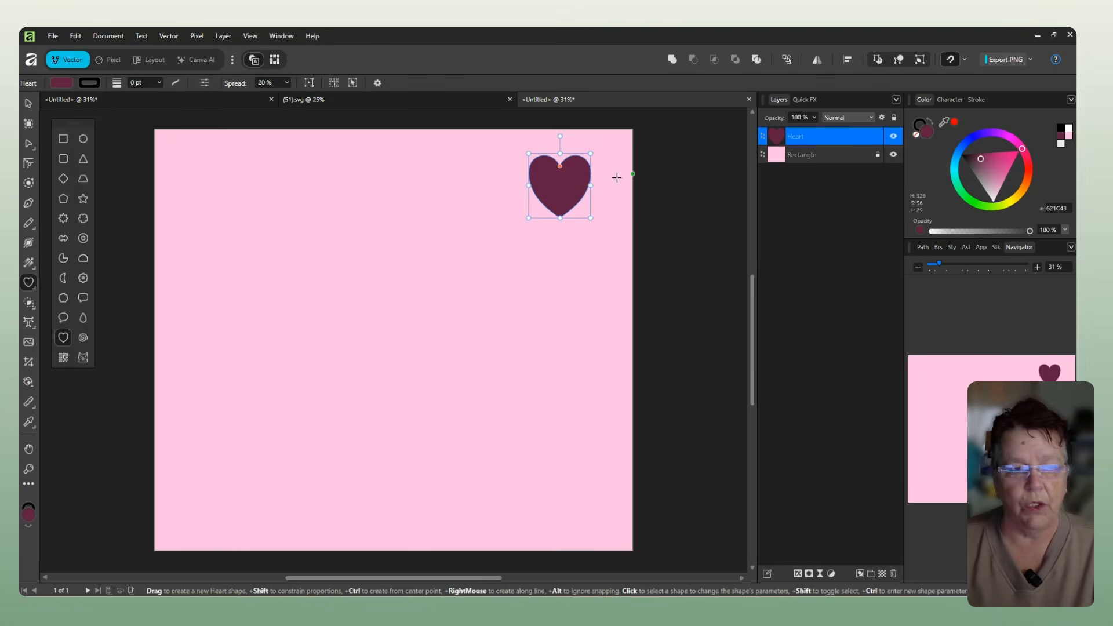
Step: Duplicate the plum heart five times, placing two copies along the page's upper left and three along its lower edge
{"action": "key", "text": "v"}
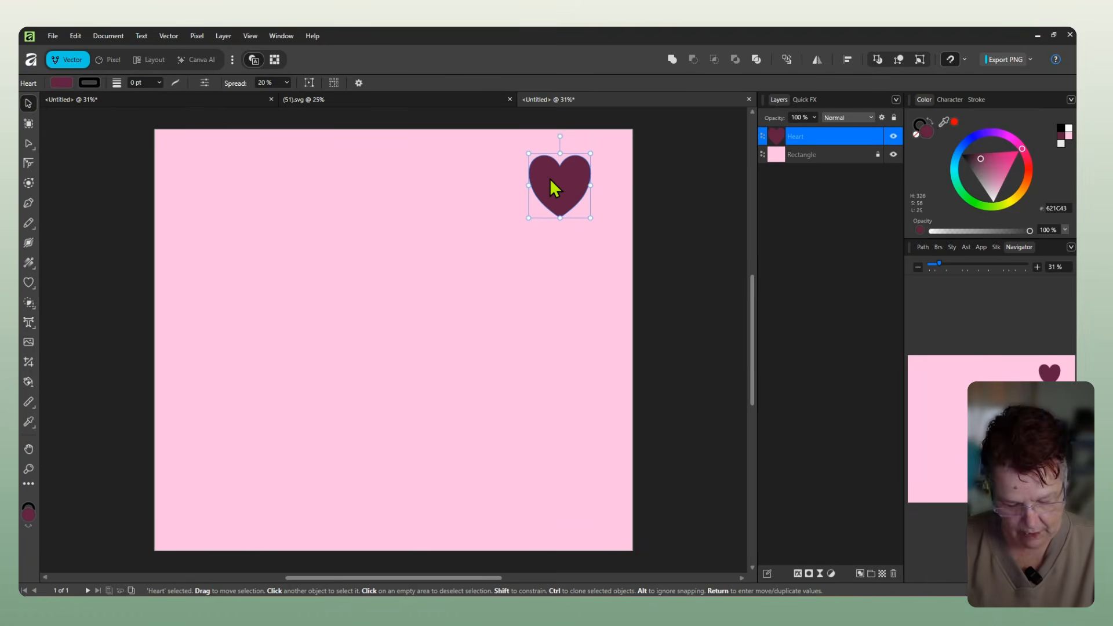
{"action": "mouse_move", "coordinate": [551, 184]}
{"action": "left_mouse_down"}
{"action": "mouse_move", "coordinate": [194, 496]}
{"action": "mouse_move", "coordinate": [518, 433]}
{"action": "mouse_move", "coordinate": [580, 500]}
{"action": "left_mouse_up"}
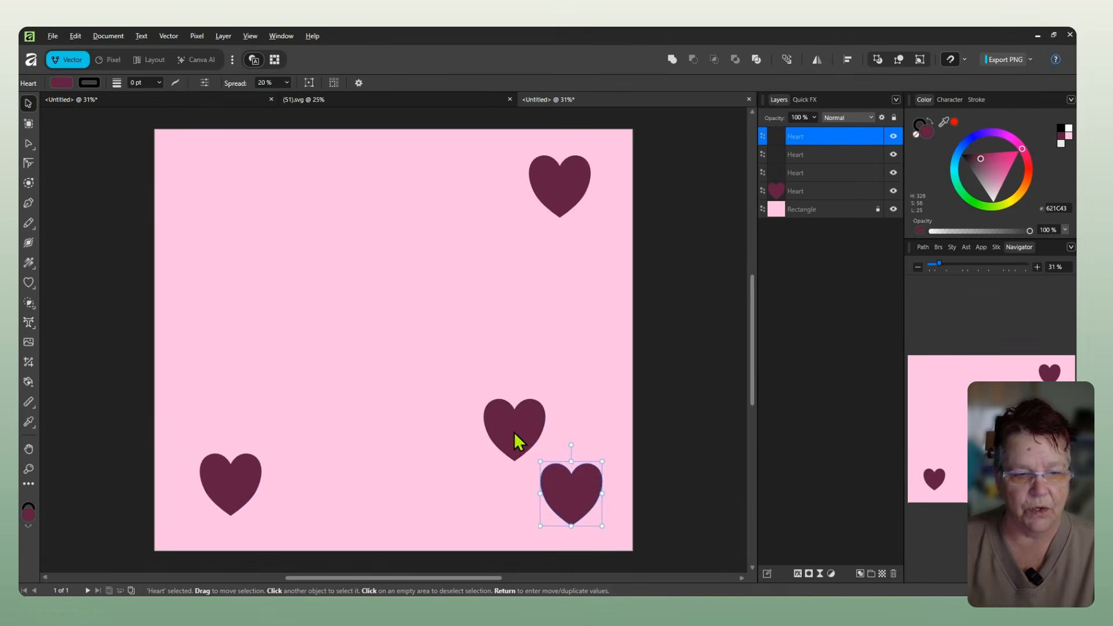
{"action": "mouse_move", "coordinate": [517, 442]}
{"action": "left_mouse_down"}
{"action": "mouse_move", "coordinate": [567, 353]}
{"action": "mouse_move", "coordinate": [193, 174]}
{"action": "mouse_move", "coordinate": [309, 177]}
{"action": "left_mouse_up"}
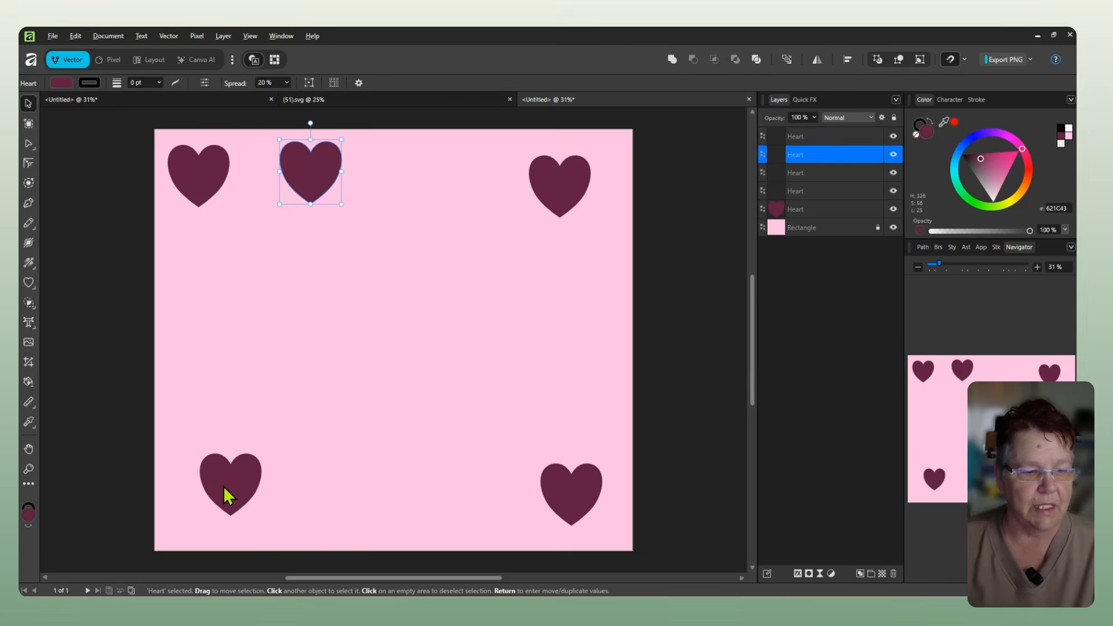
{"action": "left_click_drag", "start_coordinate": [225, 488], "coordinate": [351, 493]}
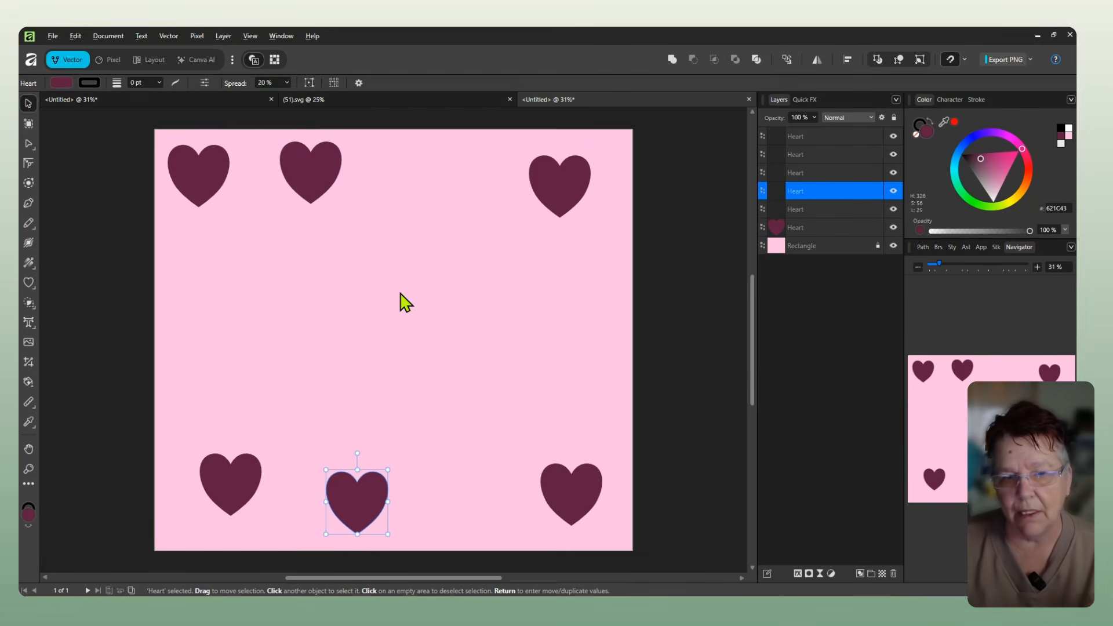
Step: Add large art text reading MAMA across the middle of the page
{"action": "left_click", "coordinate": [29, 323]}
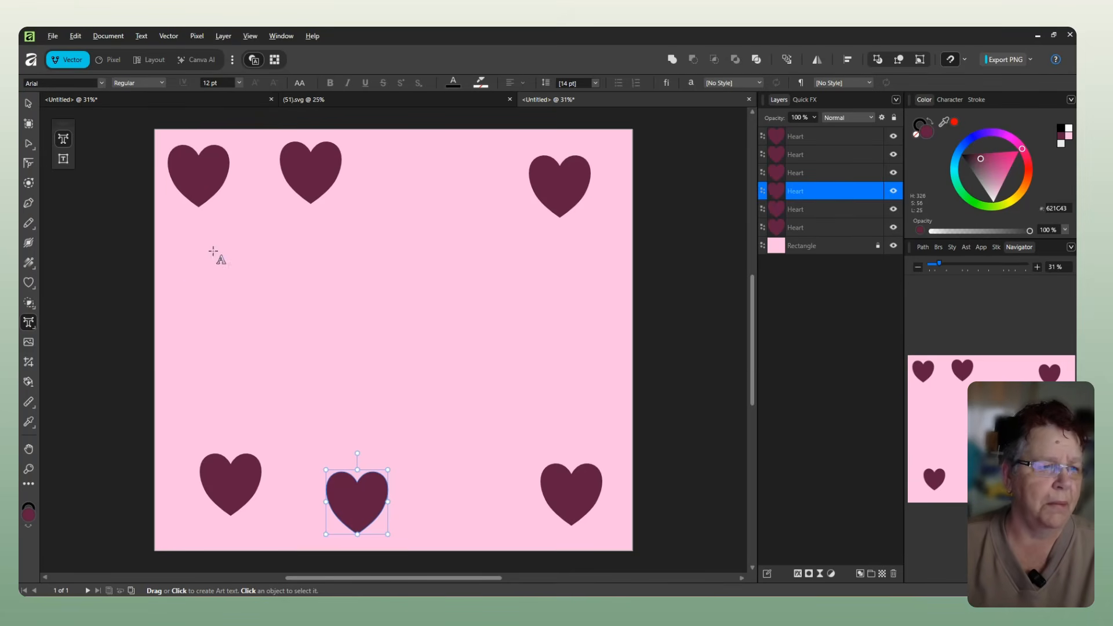
{"action": "left_click_drag", "start_coordinate": [213, 250], "coordinate": [254, 340]}
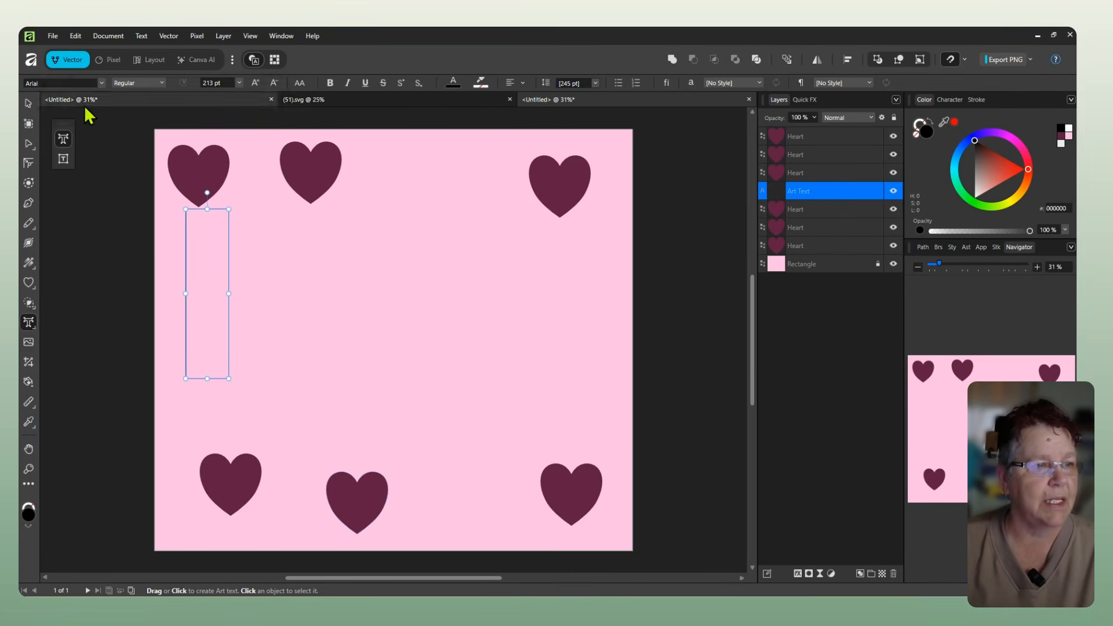
{"action": "type", "text": "MAMA"}
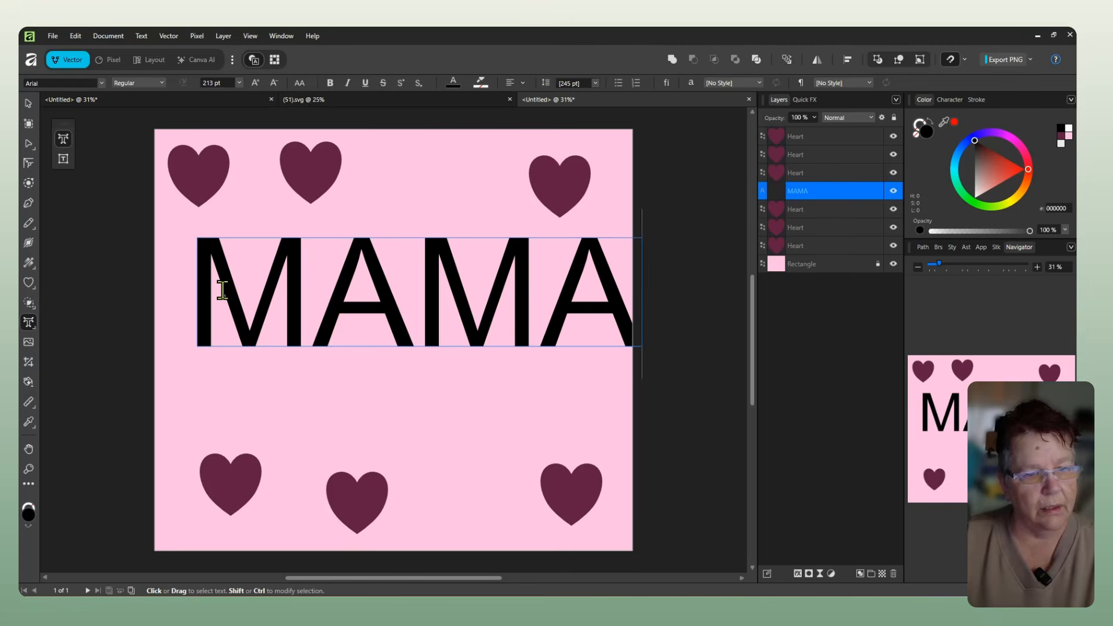
Step: Change the font of the MAMA text to Cincha from the favorite fonts
{"action": "double_click", "coordinate": [285, 284]}
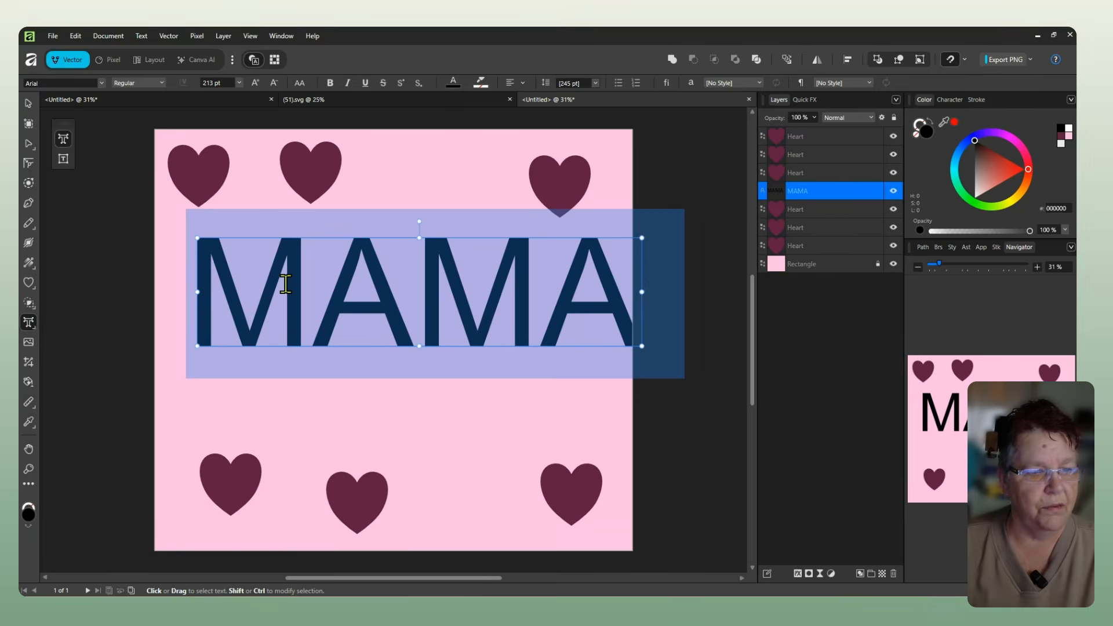
{"action": "left_click", "coordinate": [102, 83]}
{"action": "left_click", "coordinate": [105, 97]}
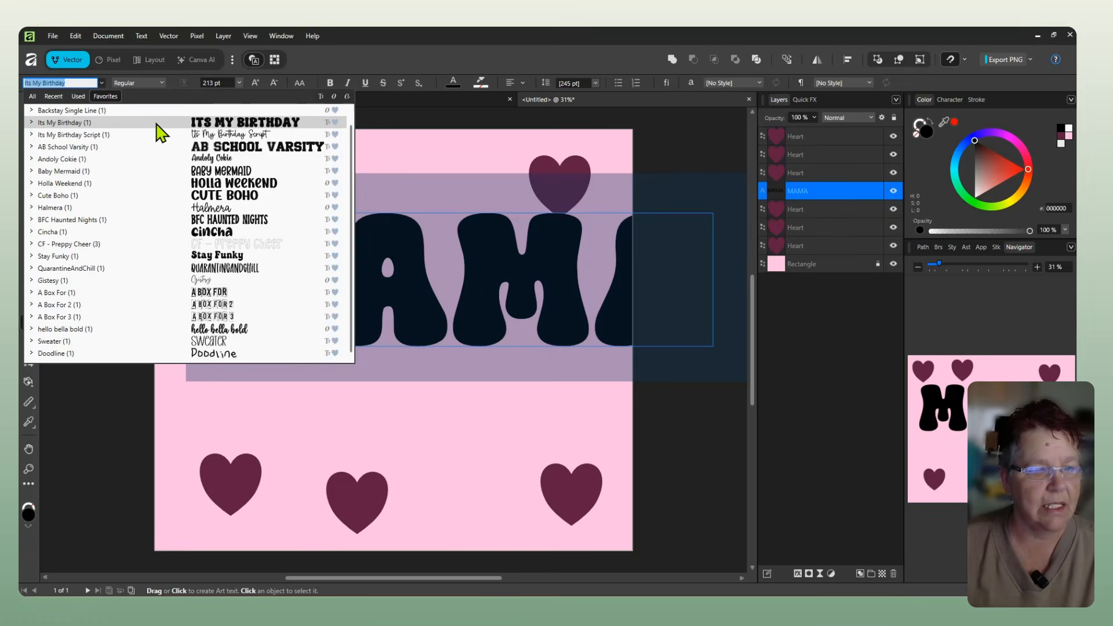
{"action": "left_click", "coordinate": [173, 232]}
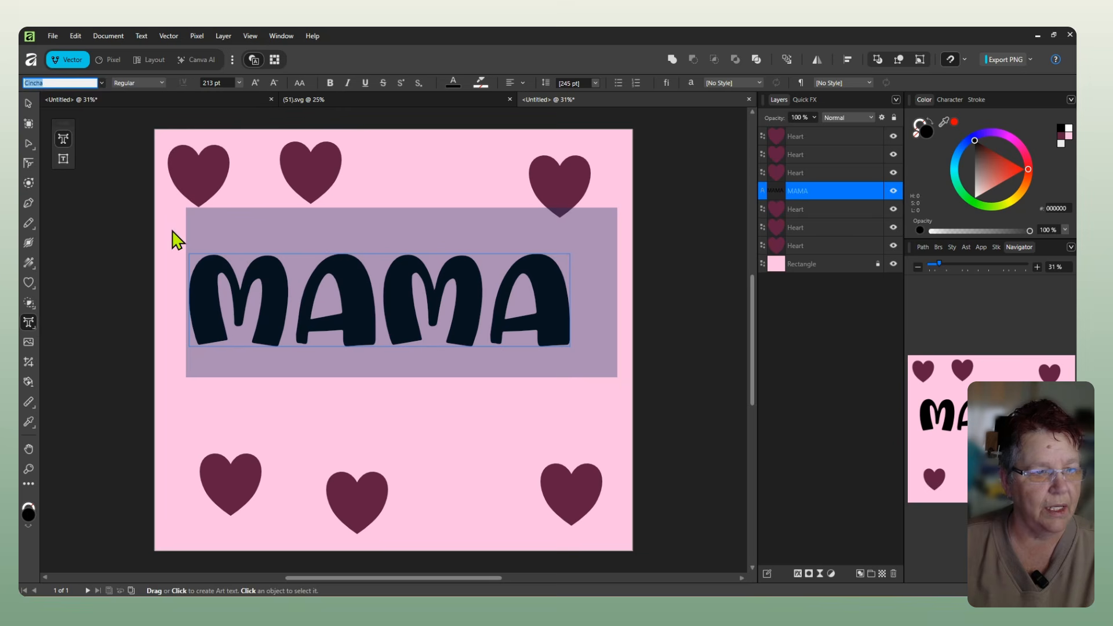
Step: Enlarge the MAMA text to about 322 pt, nearly the page width, and center it on the page
{"action": "left_click_drag", "start_coordinate": [570, 300], "coordinate": [489, 302]}
{"action": "left_click_drag", "start_coordinate": [489, 346], "coordinate": [609, 427]}
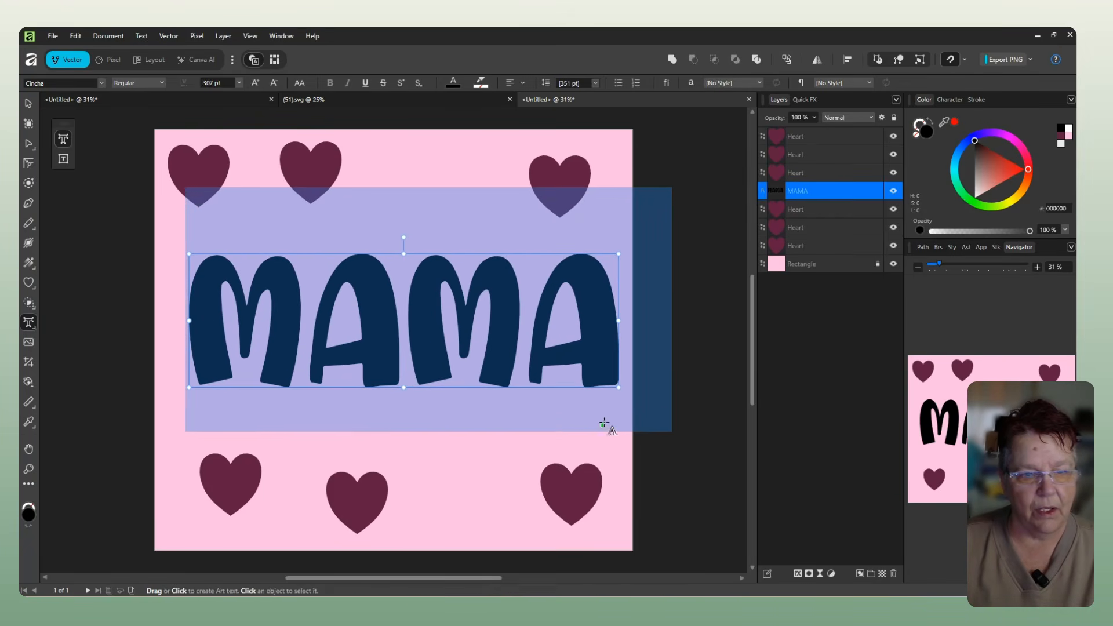
{"action": "left_click", "coordinate": [188, 385]}
{"action": "left_click_drag", "start_coordinate": [187, 385], "coordinate": [167, 394]}
{"action": "left_click", "coordinate": [28, 104]}
{"action": "mouse_move", "coordinate": [371, 345]}
{"action": "left_mouse_down"}
{"action": "mouse_move", "coordinate": [367, 360]}
{"action": "mouse_move", "coordinate": [369, 332]}
{"action": "mouse_move", "coordinate": [368, 354]}
{"action": "left_mouse_up"}
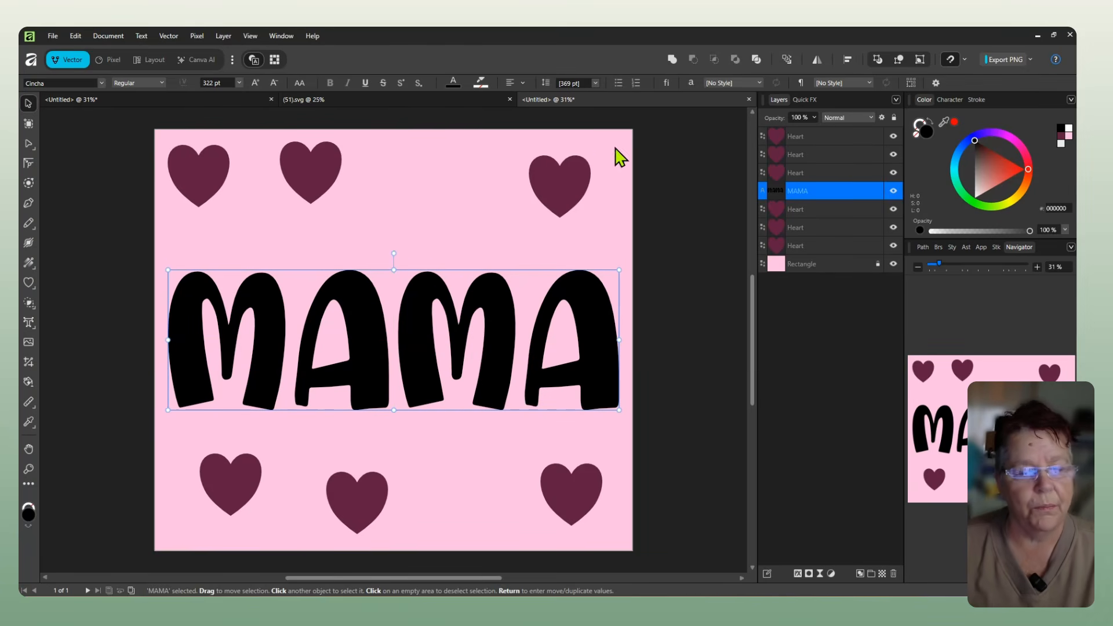
Step: Shift the upper-right heart outward and tilt it clockwise, and move the second upper heart down closer to the text
{"action": "left_click", "coordinate": [558, 183]}
{"action": "mouse_move", "coordinate": [564, 184]}
{"action": "left_mouse_down"}
{"action": "mouse_move", "coordinate": [538, 176]}
{"action": "mouse_move", "coordinate": [576, 186]}
{"action": "left_mouse_up"}
{"action": "left_click_drag", "start_coordinate": [572, 140], "coordinate": [585, 141]}
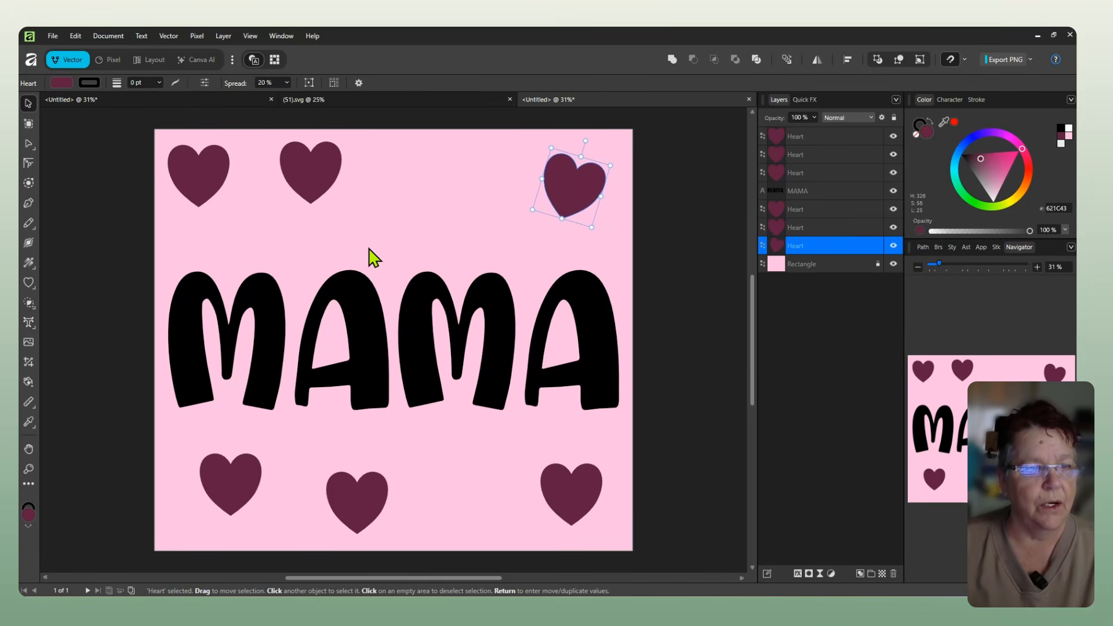
{"action": "left_click_drag", "start_coordinate": [323, 164], "coordinate": [324, 217]}
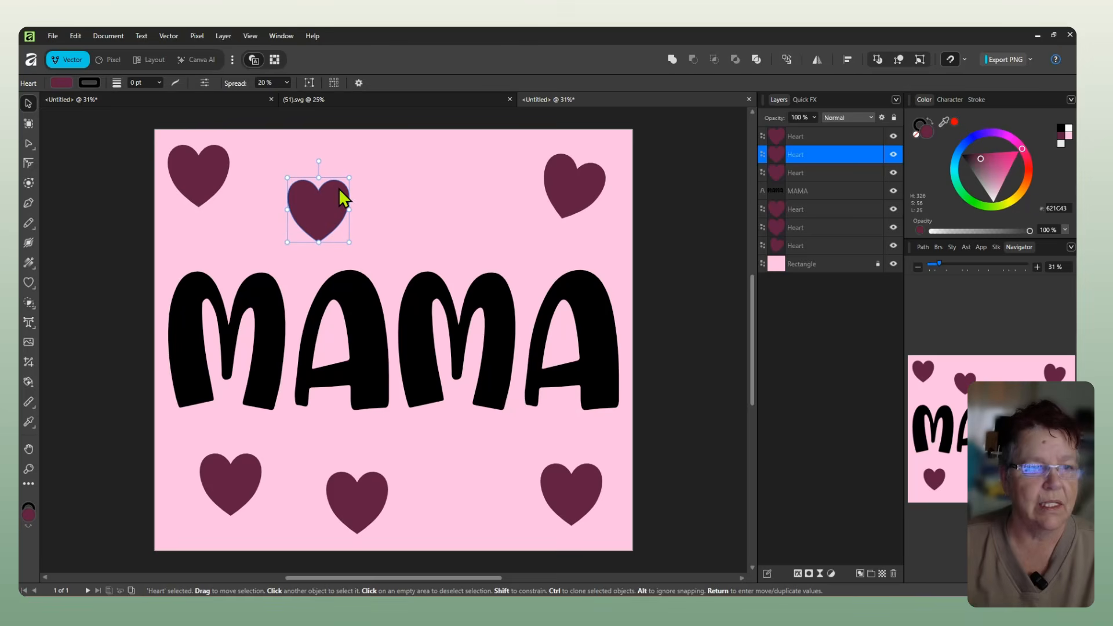
Step: Copy the flower at the right end of the top row in (51).svg into the MAMA design, colored plum above the second M
{"action": "left_click", "coordinate": [358, 99]}
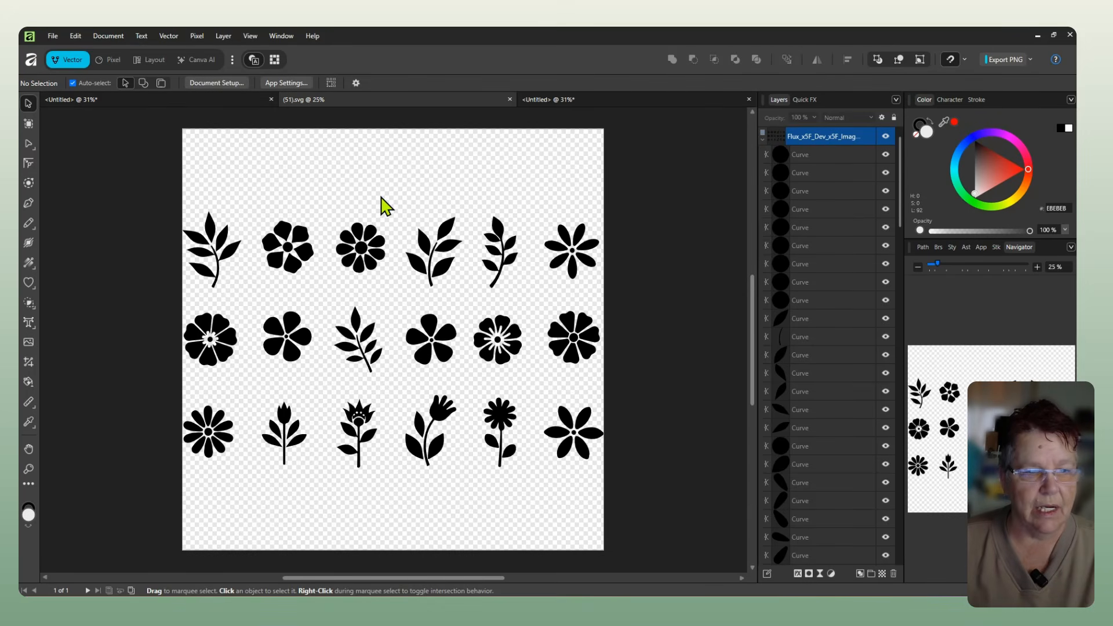
{"action": "left_click_drag", "start_coordinate": [542, 214], "coordinate": [620, 307]}
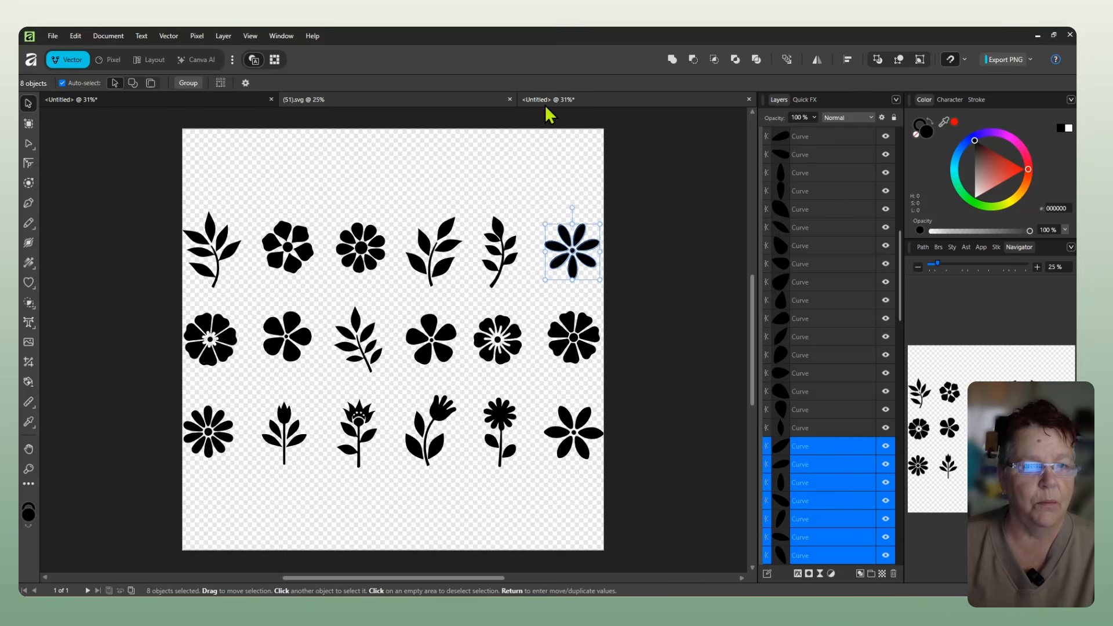
{"action": "left_click", "coordinate": [602, 104]}
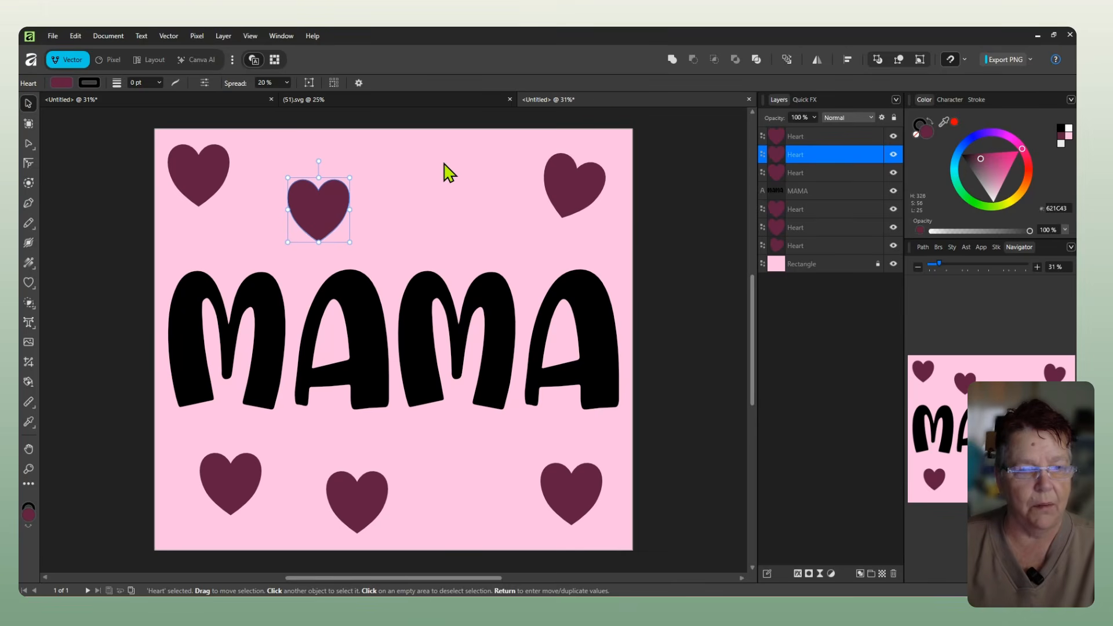
{"action": "key", "text": "ctrl+v"}
{"action": "left_click_drag", "start_coordinate": [652, 289], "coordinate": [481, 217]}
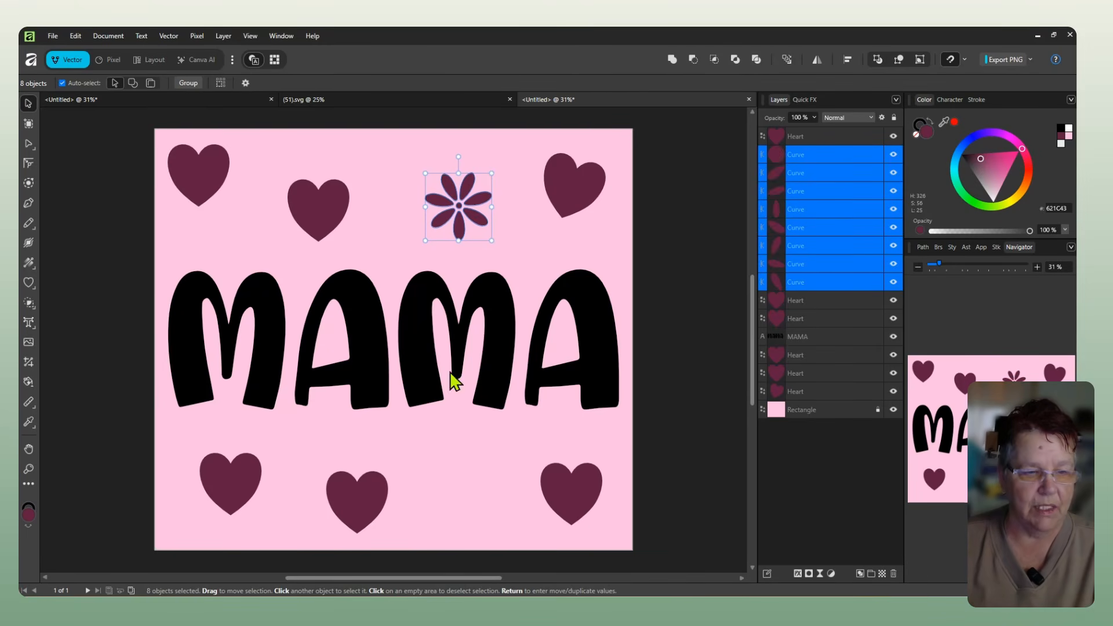
Step: Copy the leaf sprig fifth in the top row of (51).svg into the MAMA design, colored plum beneath the second M
{"action": "left_click", "coordinate": [405, 103]}
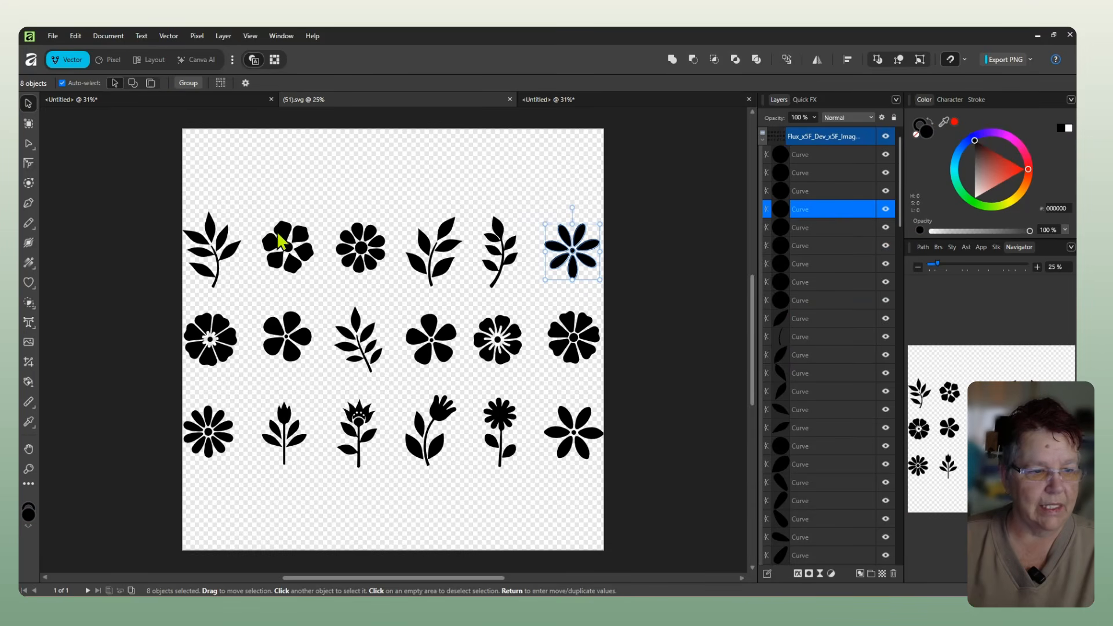
{"action": "left_click_drag", "start_coordinate": [472, 197], "coordinate": [534, 299]}
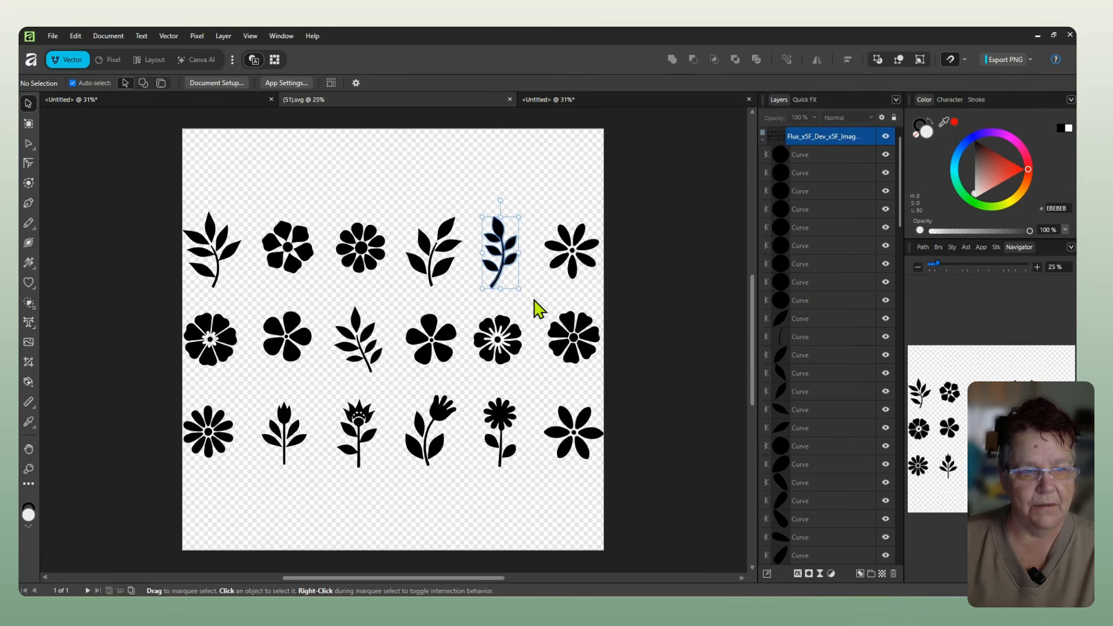
{"action": "left_click", "coordinate": [596, 100]}
{"action": "key", "text": "ctrl+v"}
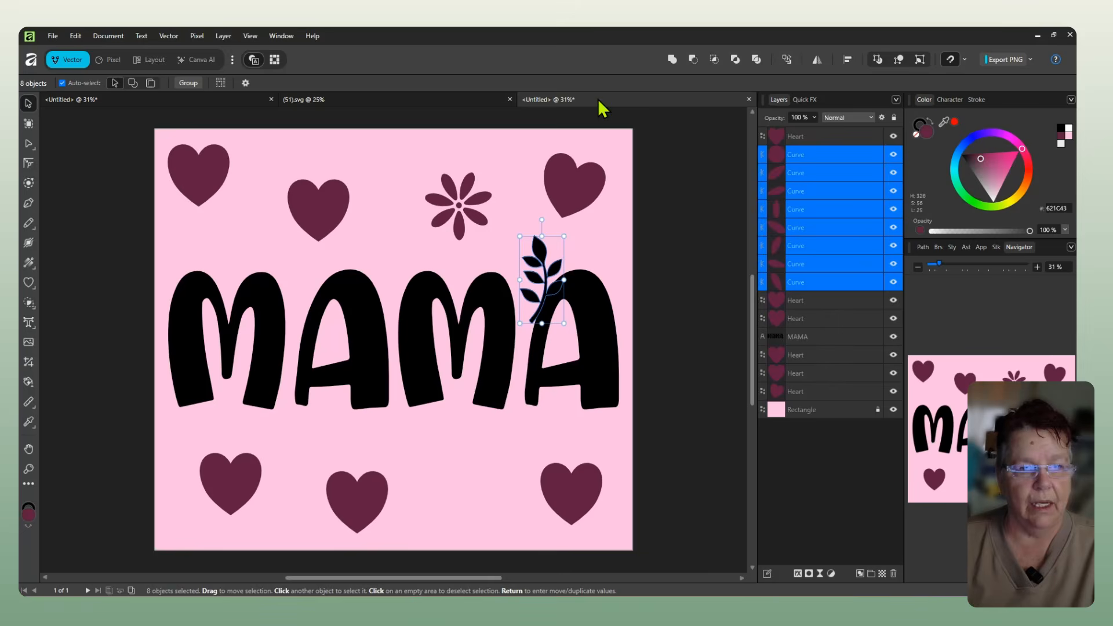
{"action": "left_click_drag", "start_coordinate": [538, 248], "coordinate": [475, 453]}
{"action": "left_click", "coordinate": [1063, 140]}
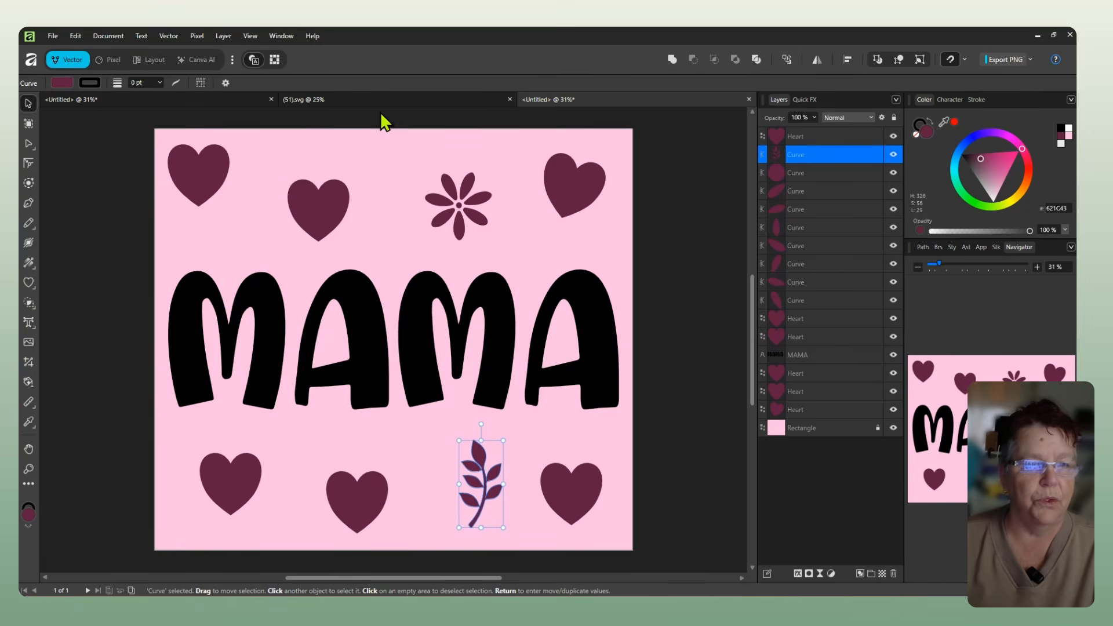
Step: Copy the flower fifth in the middle row of (51).svg between the two upper-left hearts of the MAMA design, and close Find and Replace
{"action": "left_click", "coordinate": [395, 102]}
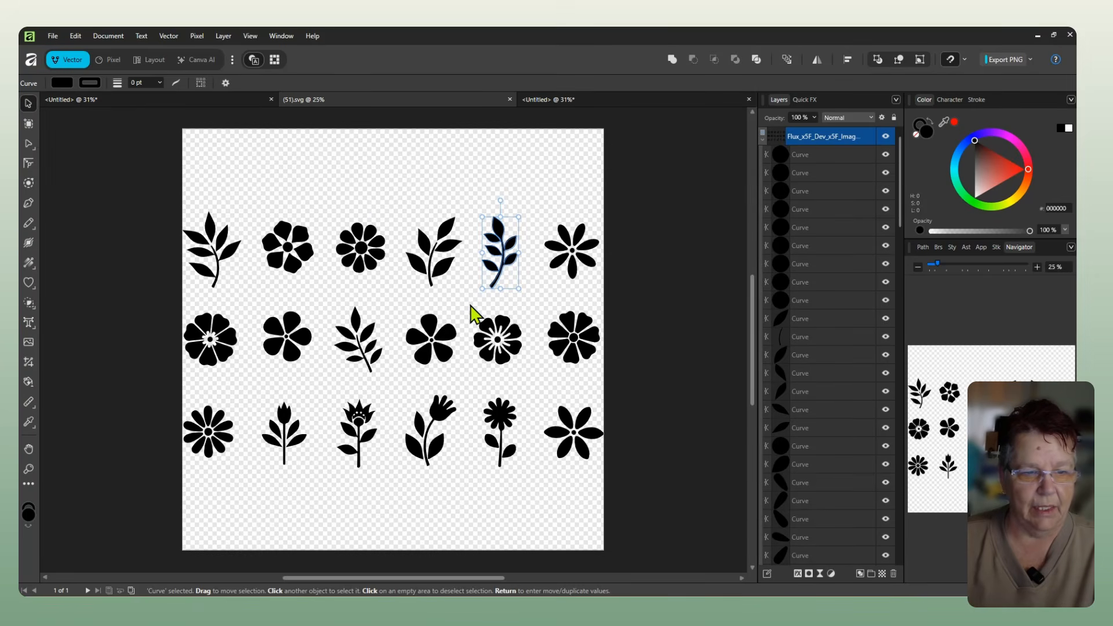
{"action": "left_click_drag", "start_coordinate": [470, 305], "coordinate": [541, 382]}
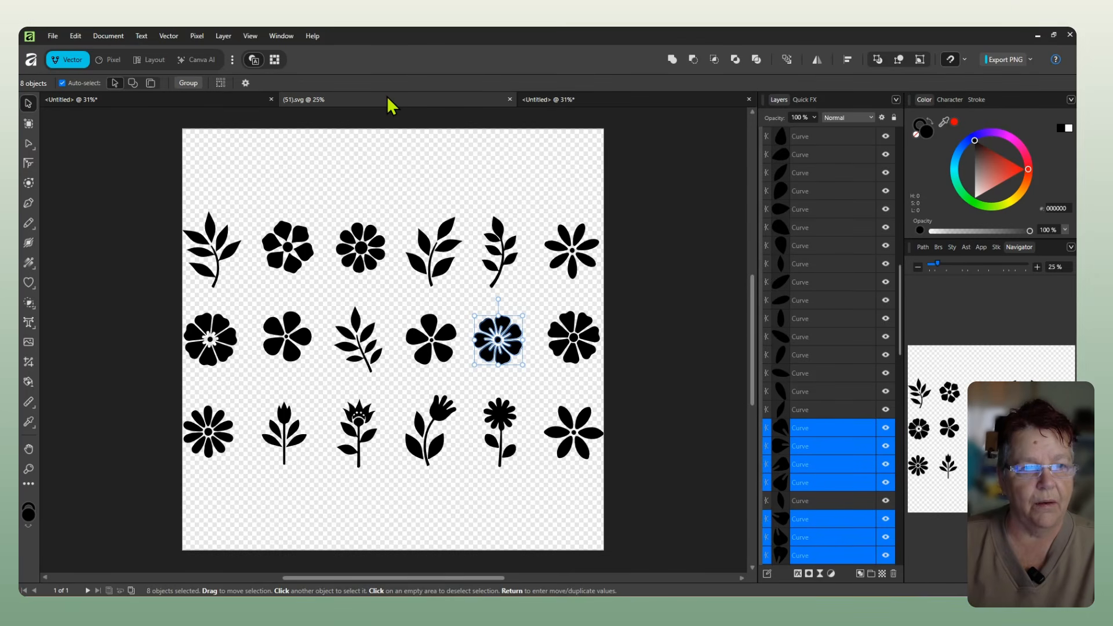
{"action": "left_click", "coordinate": [595, 99]}
{"action": "key", "text": "ctrl+f"}
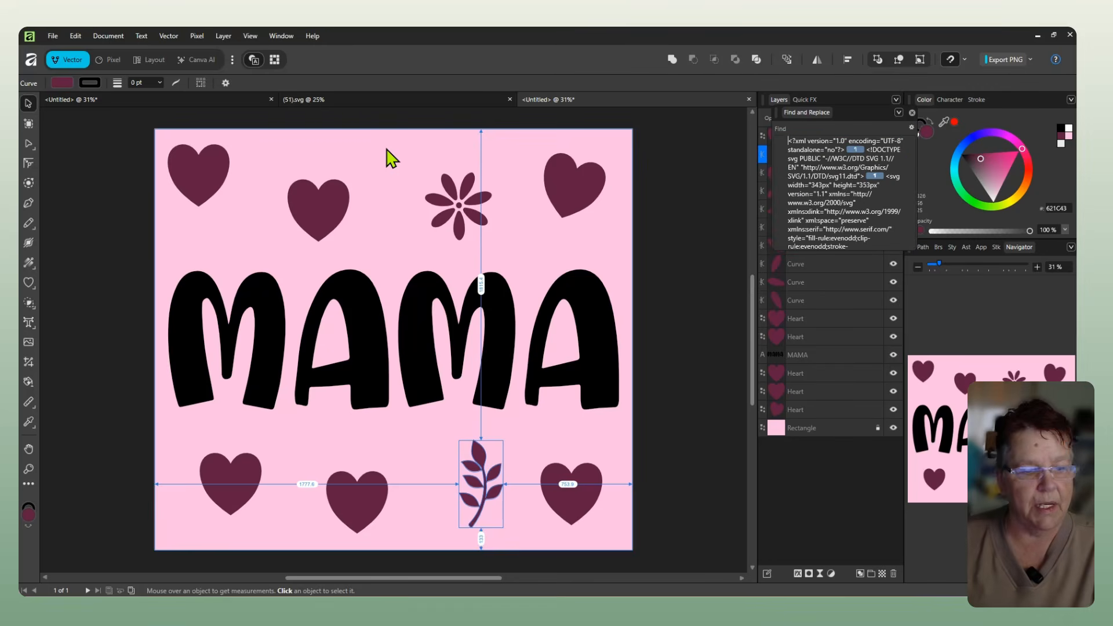
{"action": "left_click", "coordinate": [378, 175]}
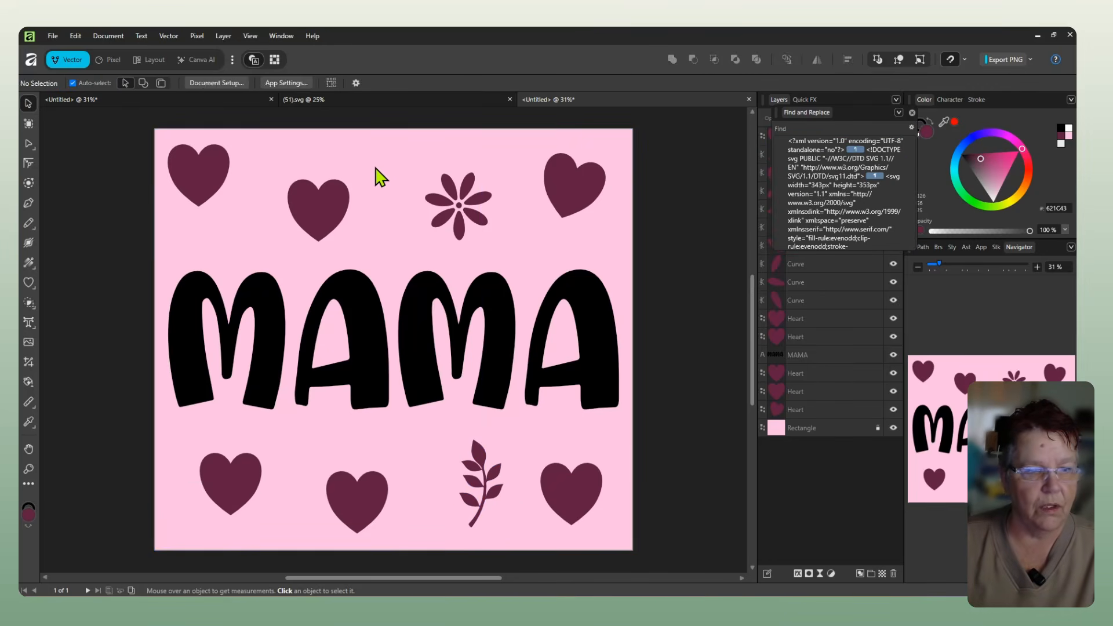
{"action": "key", "text": "ctrl+v"}
{"action": "left_click_drag", "start_coordinate": [543, 412], "coordinate": [257, 245]}
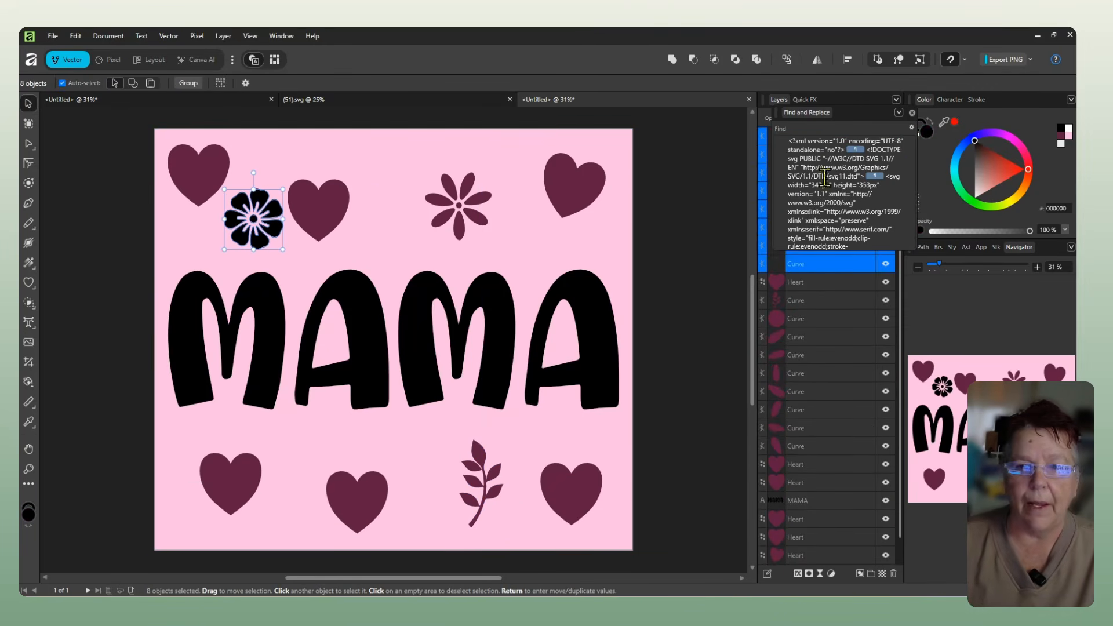
{"action": "left_click", "coordinate": [911, 128]}
{"action": "left_click", "coordinate": [721, 137]}
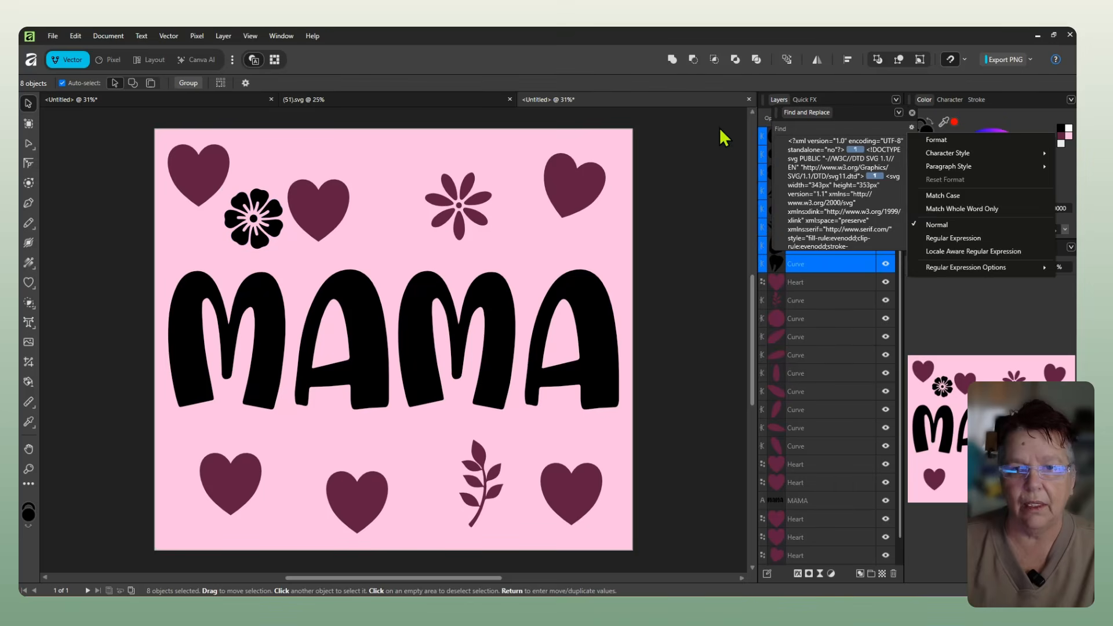
{"action": "left_click", "coordinate": [912, 112]}
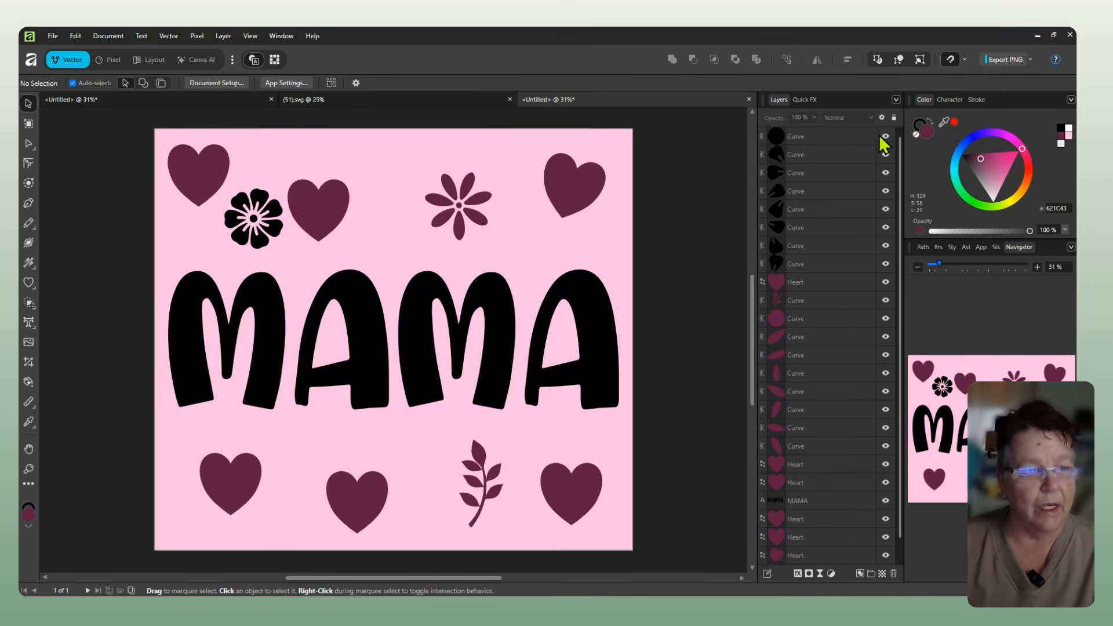
Step: Spread the two upper-left hearts apart, color the new black flower plum, and move it down toward the first A
{"action": "left_click", "coordinate": [274, 210]}
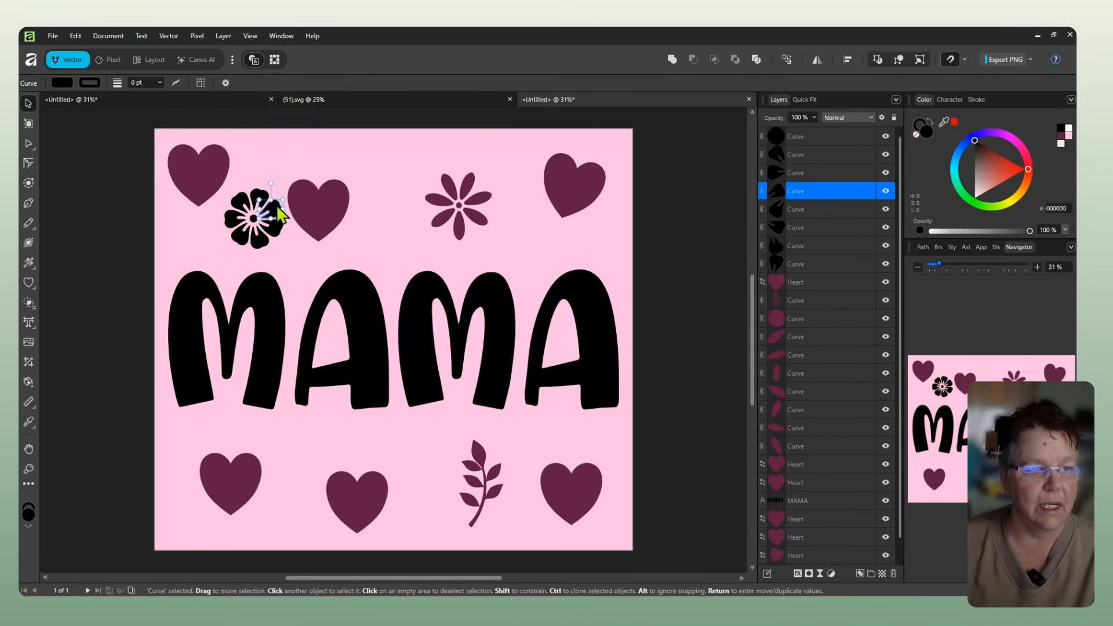
{"action": "left_click_drag", "start_coordinate": [316, 203], "coordinate": [360, 179]}
{"action": "left_click_drag", "start_coordinate": [214, 161], "coordinate": [195, 135]}
{"action": "left_click", "coordinate": [253, 219]}
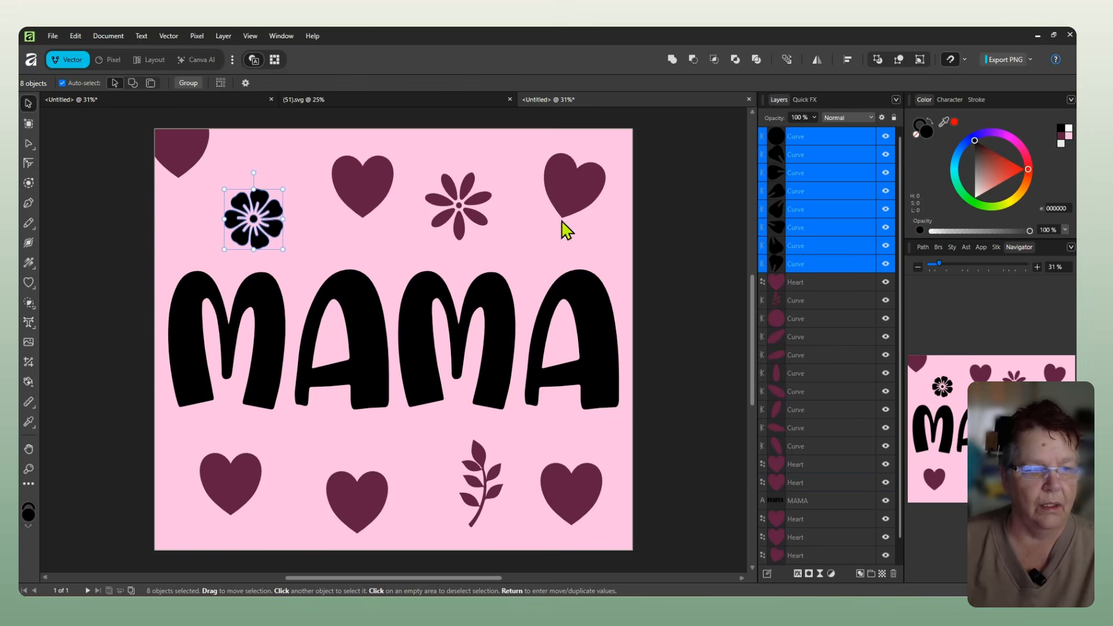
{"action": "left_click", "coordinate": [1060, 137]}
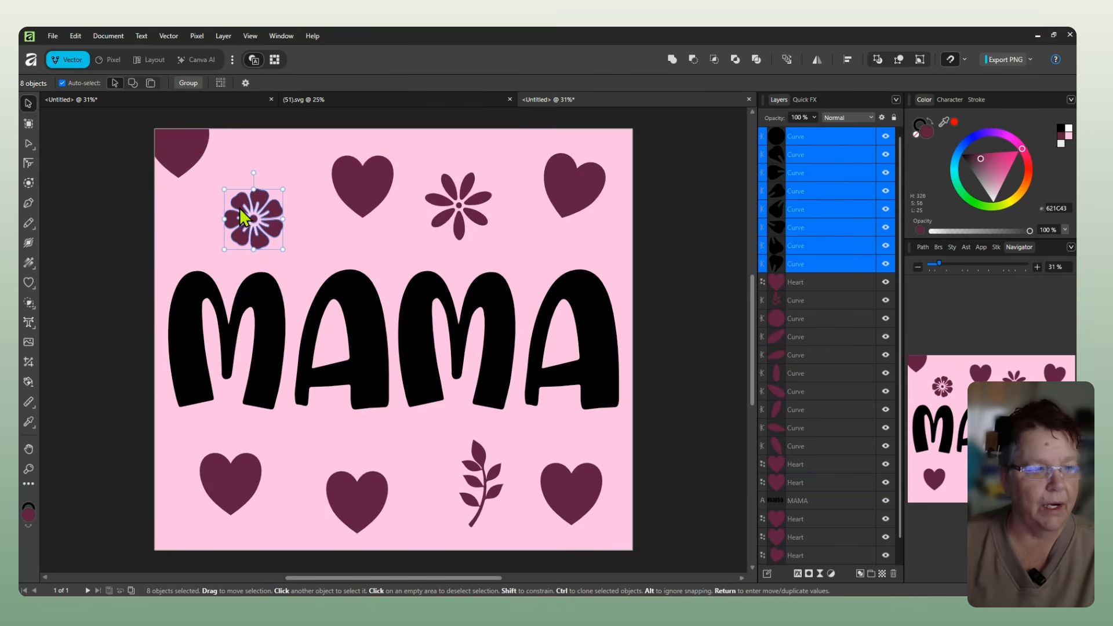
{"action": "left_click_drag", "start_coordinate": [239, 226], "coordinate": [288, 247]}
Step: Shrink the upper-left heart, tilt it counterclockwise, and place it near the page's upper-left corner
{"action": "left_click", "coordinate": [190, 142]}
{"action": "left_click_drag", "start_coordinate": [190, 143], "coordinate": [228, 204]}
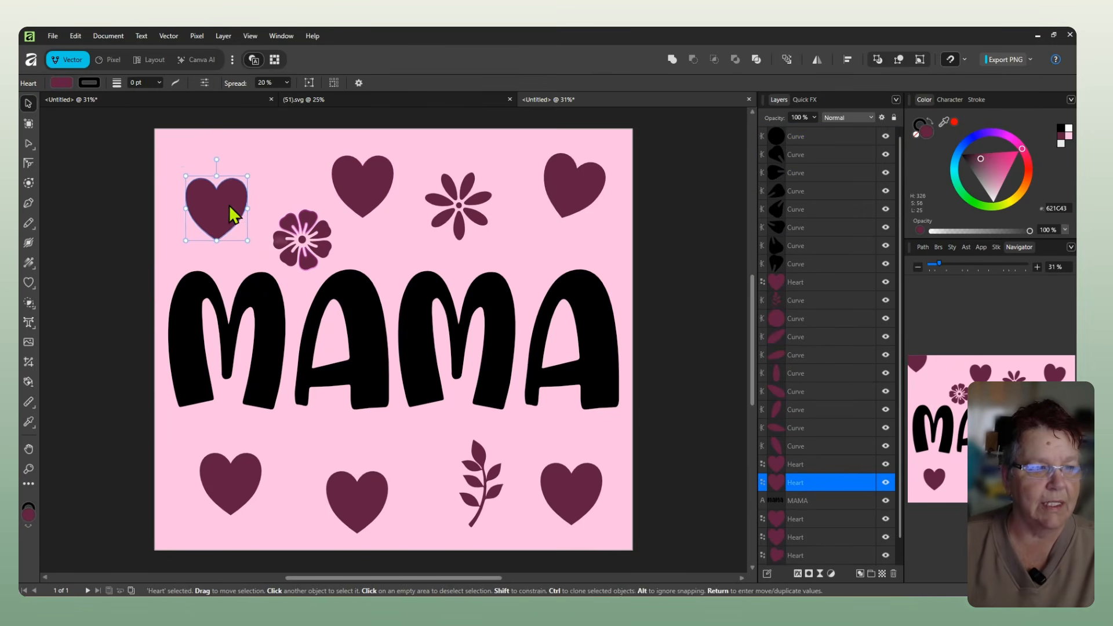
{"action": "left_click_drag", "start_coordinate": [210, 149], "coordinate": [184, 155]}
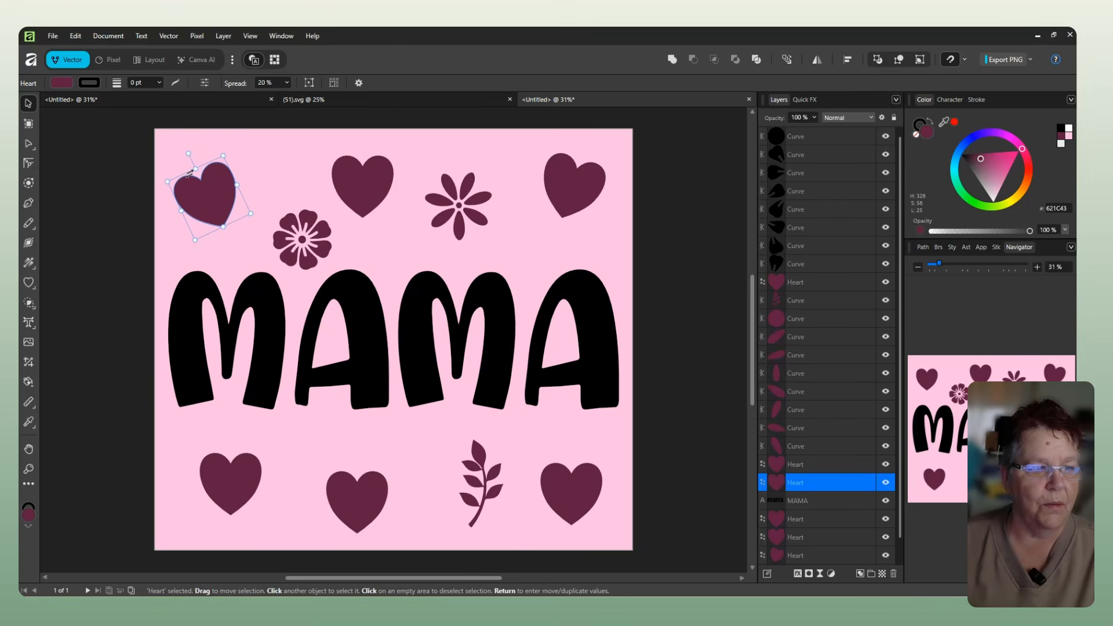
{"action": "left_click_drag", "start_coordinate": [219, 222], "coordinate": [202, 166]}
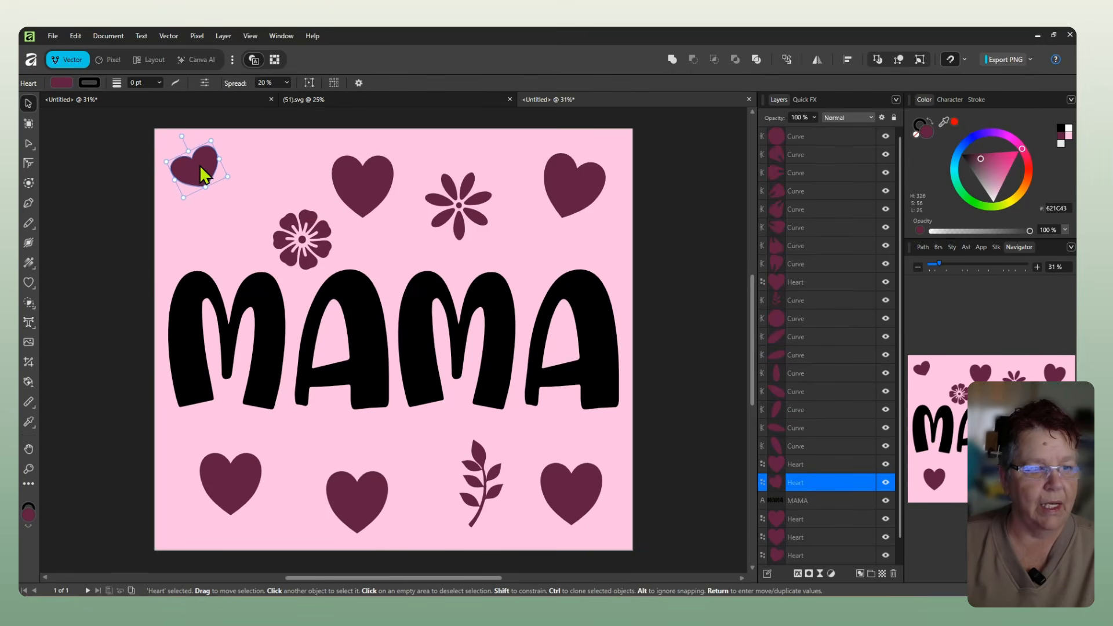
Step: Group the round flower's curves, shrink it between the two upper-left hearts, and place a copy beneath the first A
{"action": "left_click_drag", "start_coordinate": [262, 202], "coordinate": [344, 284]}
{"action": "left_click", "coordinate": [318, 251]}
{"action": "left_click_drag", "start_coordinate": [262, 193], "coordinate": [339, 282]}
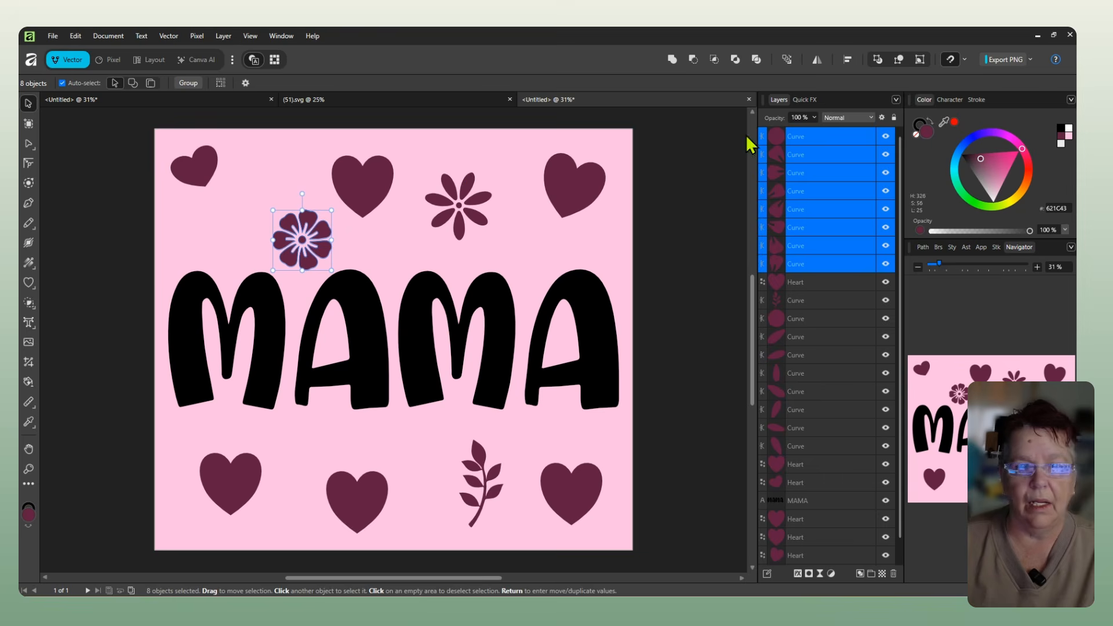
{"action": "right_click", "coordinate": [322, 240]}
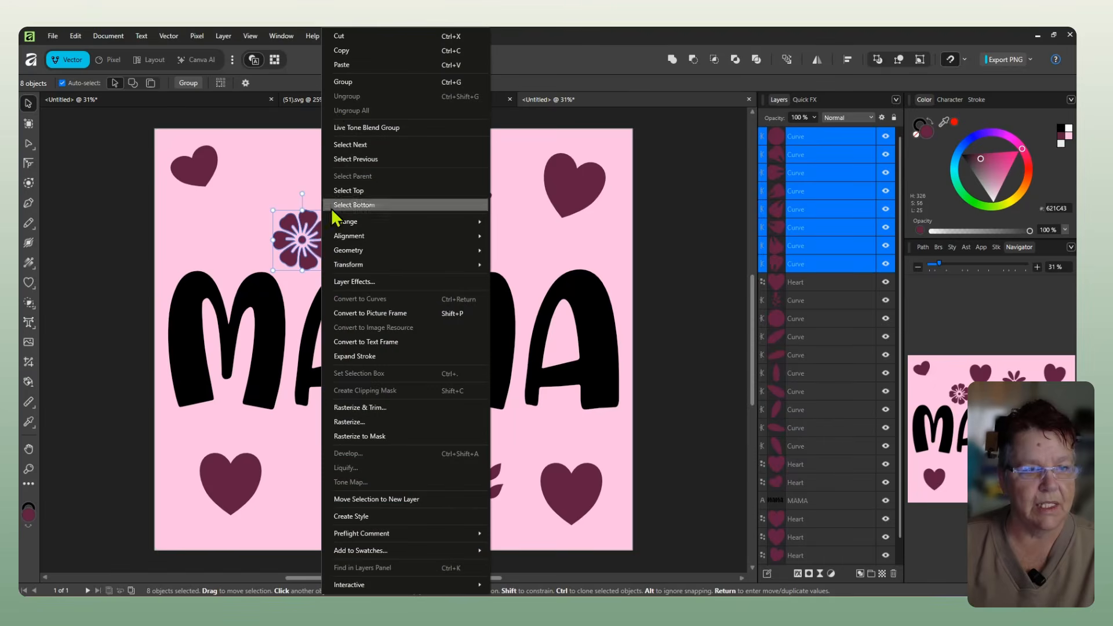
{"action": "key", "text": "ctrl+g"}
{"action": "left_click_drag", "start_coordinate": [318, 231], "coordinate": [331, 454]}
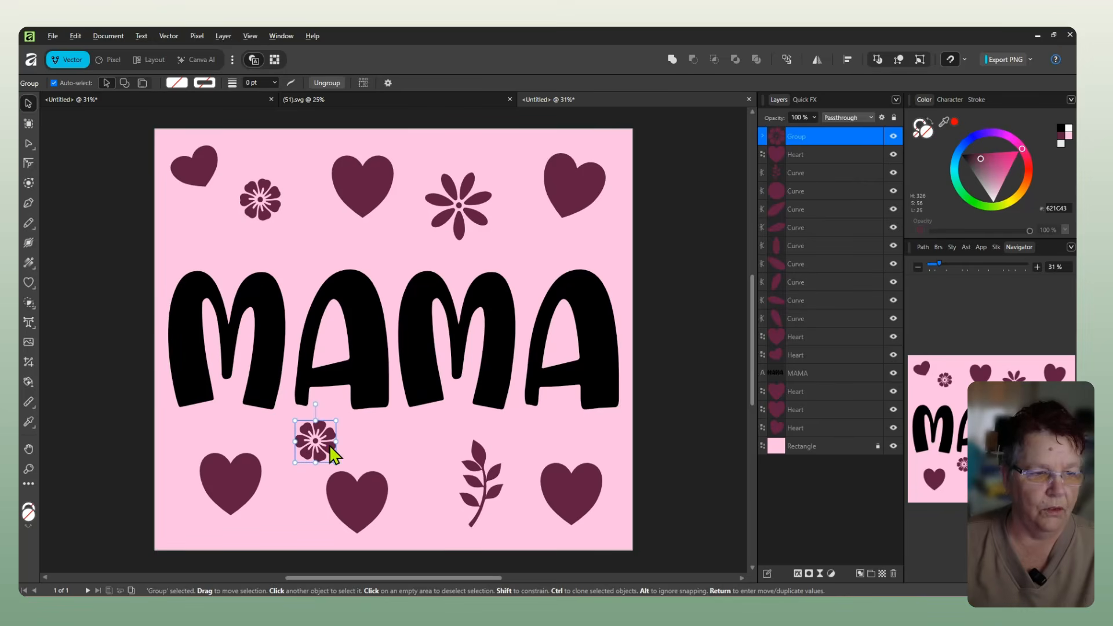
Step: Tilt the second upper heart clockwise, shrink it, and move it up beside the small round flower
{"action": "left_click", "coordinate": [371, 200]}
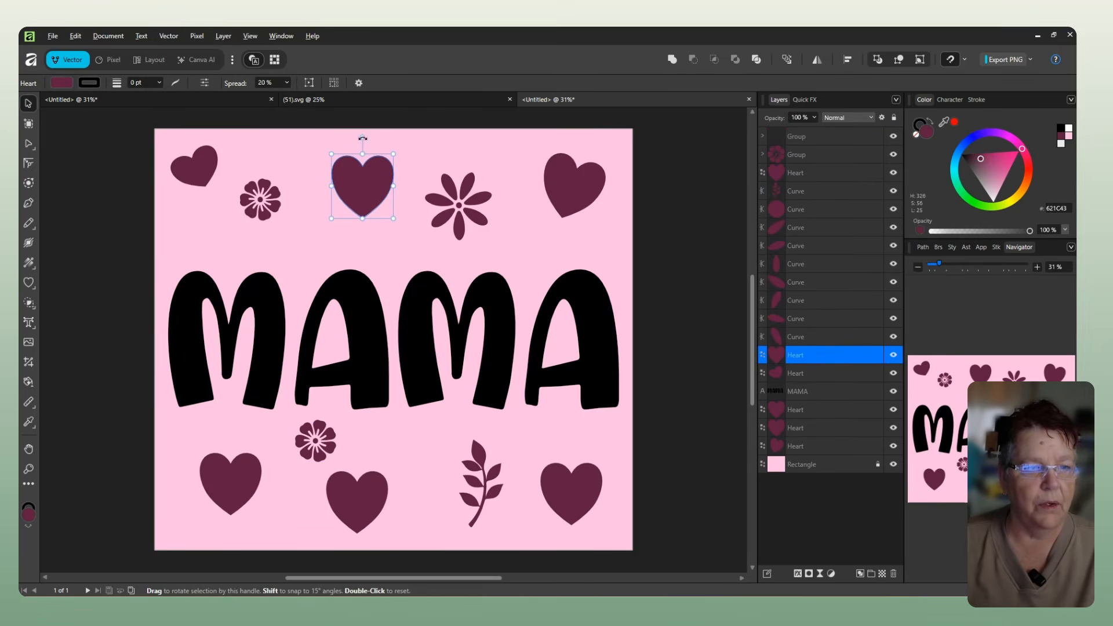
{"action": "left_click_drag", "start_coordinate": [367, 138], "coordinate": [376, 140]}
{"action": "left_click_drag", "start_coordinate": [379, 216], "coordinate": [319, 181]}
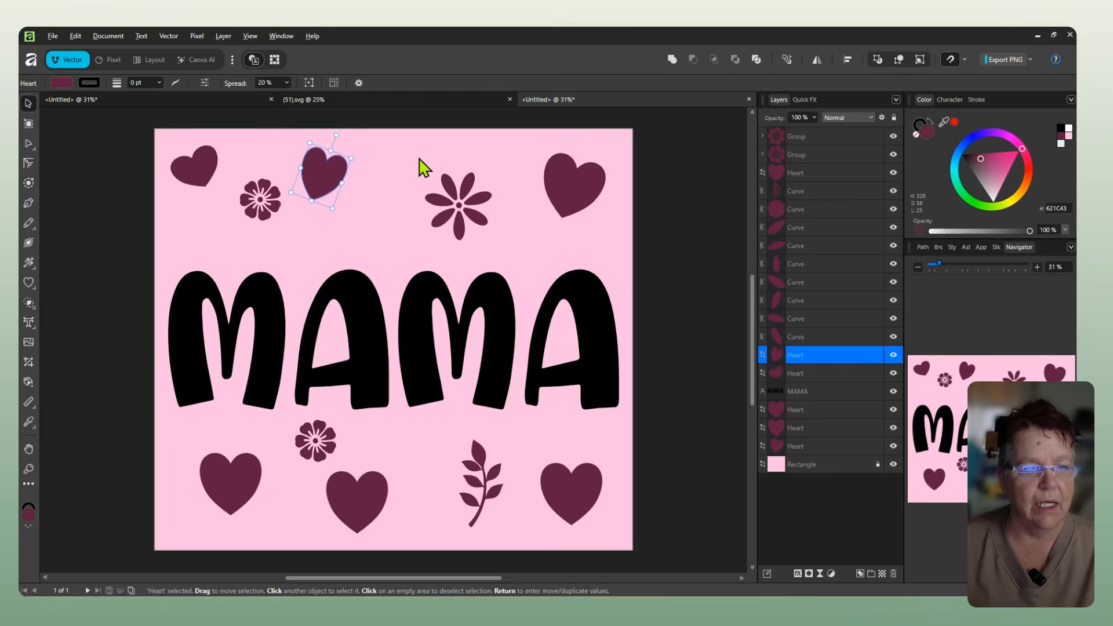
Step: Group all curves of the large flower above the second M
{"action": "left_click_drag", "start_coordinate": [413, 154], "coordinate": [509, 256]}
{"action": "right_click", "coordinate": [464, 187]}
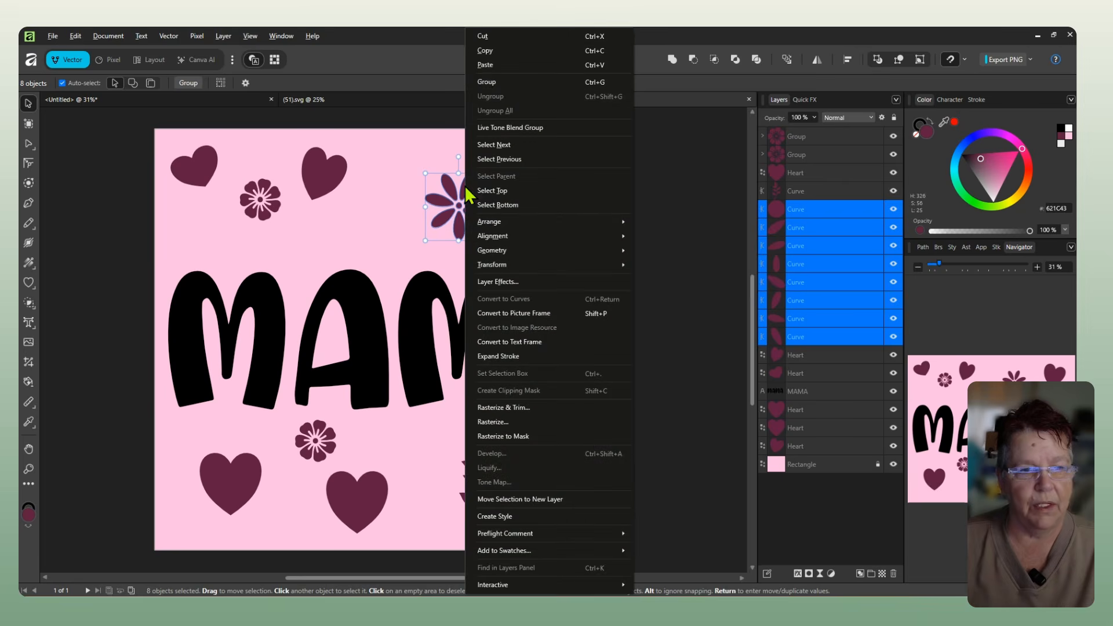
{"action": "left_click", "coordinate": [485, 84]}
Step: Shrink the leaf sprig and place copies on both sides of the large upper flower and beside the lower-left and lower-right hearts
{"action": "left_click_drag", "start_coordinate": [445, 427], "coordinate": [492, 514]}
{"action": "left_click", "coordinate": [494, 487]}
{"action": "left_click", "coordinate": [496, 480]}
{"action": "mouse_move", "coordinate": [474, 447]}
{"action": "left_mouse_down"}
{"action": "mouse_move", "coordinate": [504, 440]}
{"action": "mouse_move", "coordinate": [472, 457]}
{"action": "mouse_move", "coordinate": [475, 210]}
{"action": "mouse_move", "coordinate": [474, 444]}
{"action": "mouse_move", "coordinate": [521, 465]}
{"action": "mouse_move", "coordinate": [398, 232]}
{"action": "left_mouse_up"}
{"action": "mouse_move", "coordinate": [480, 485]}
{"action": "left_mouse_down"}
{"action": "mouse_move", "coordinate": [346, 434]}
{"action": "mouse_move", "coordinate": [161, 459]}
{"action": "mouse_move", "coordinate": [462, 472]}
{"action": "mouse_move", "coordinate": [519, 216]}
{"action": "left_mouse_up"}
{"action": "mouse_move", "coordinate": [476, 464]}
{"action": "left_mouse_down"}
{"action": "mouse_move", "coordinate": [472, 454]}
{"action": "mouse_move", "coordinate": [529, 449]}
{"action": "left_mouse_up"}
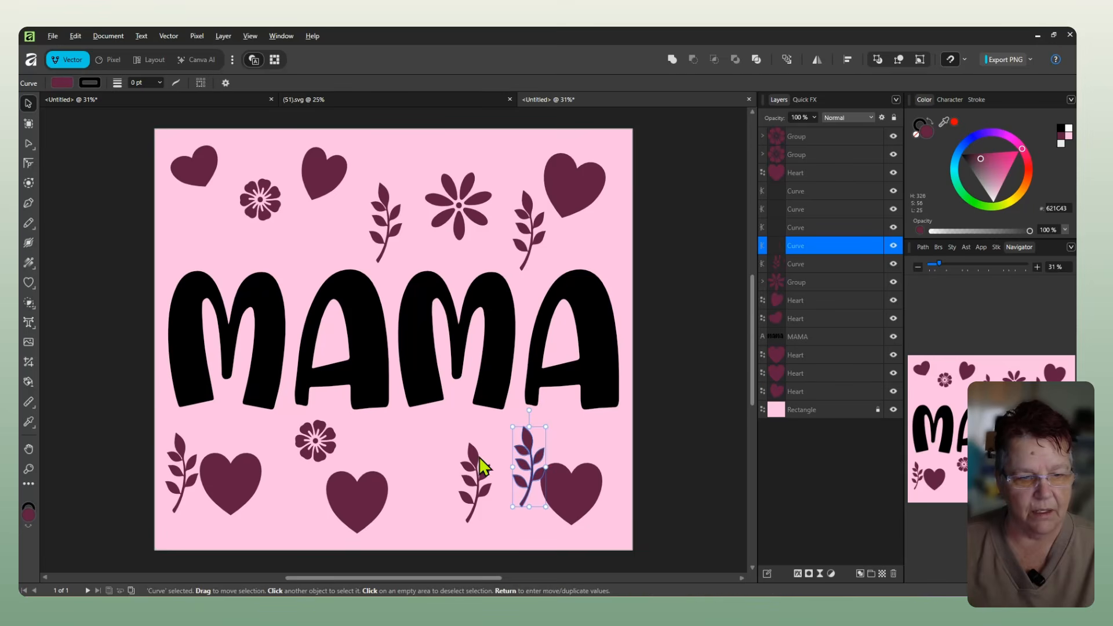
Step: Place a copy of the small round flower between the lower middle heart and the leaf sprig
{"action": "left_click", "coordinate": [474, 464]}
{"action": "key", "text": "a"}
{"action": "left_click", "coordinate": [442, 435]}
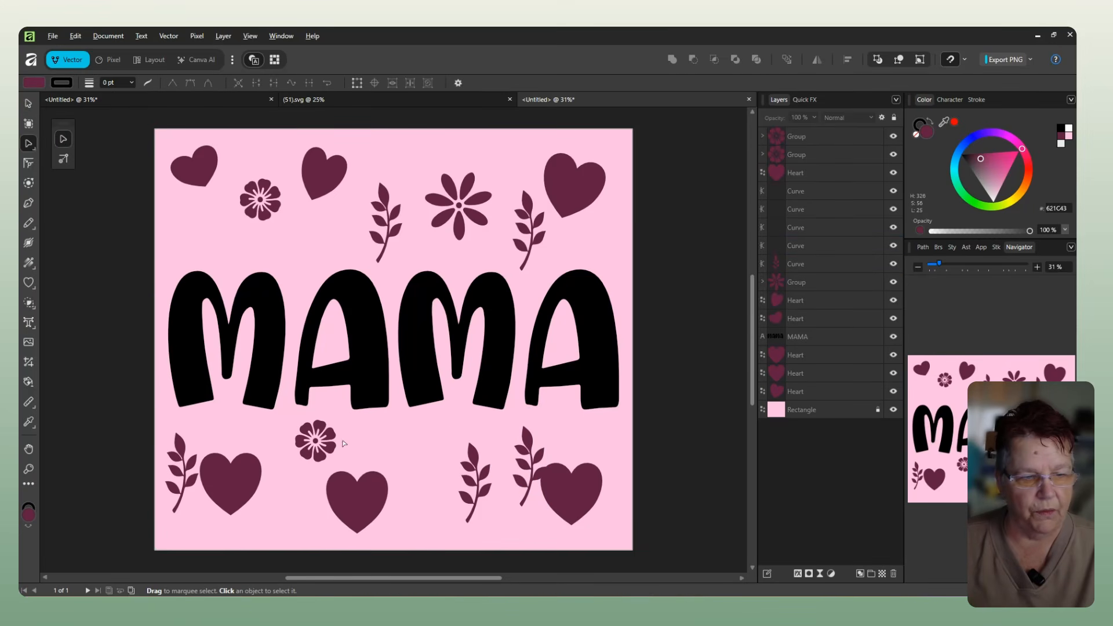
{"action": "left_click_drag", "start_coordinate": [285, 418], "coordinate": [417, 513]}
{"action": "left_click", "coordinate": [28, 103]}
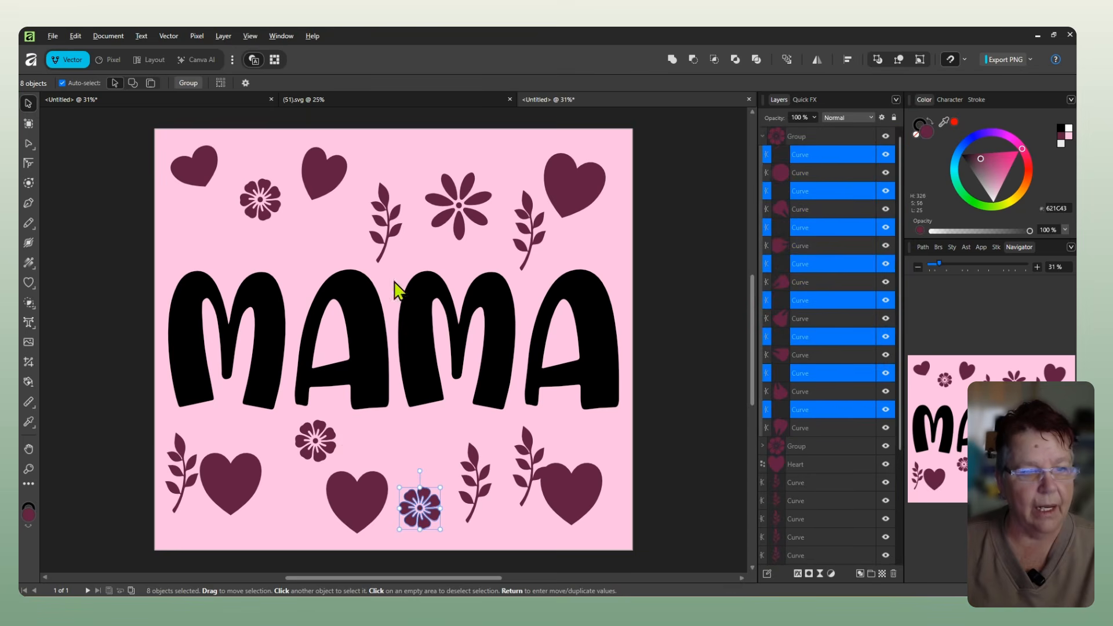
Step: Place copies of the large narrow-petaled flower between the two lower-left hearts and above the first A
{"action": "left_click", "coordinate": [435, 187]}
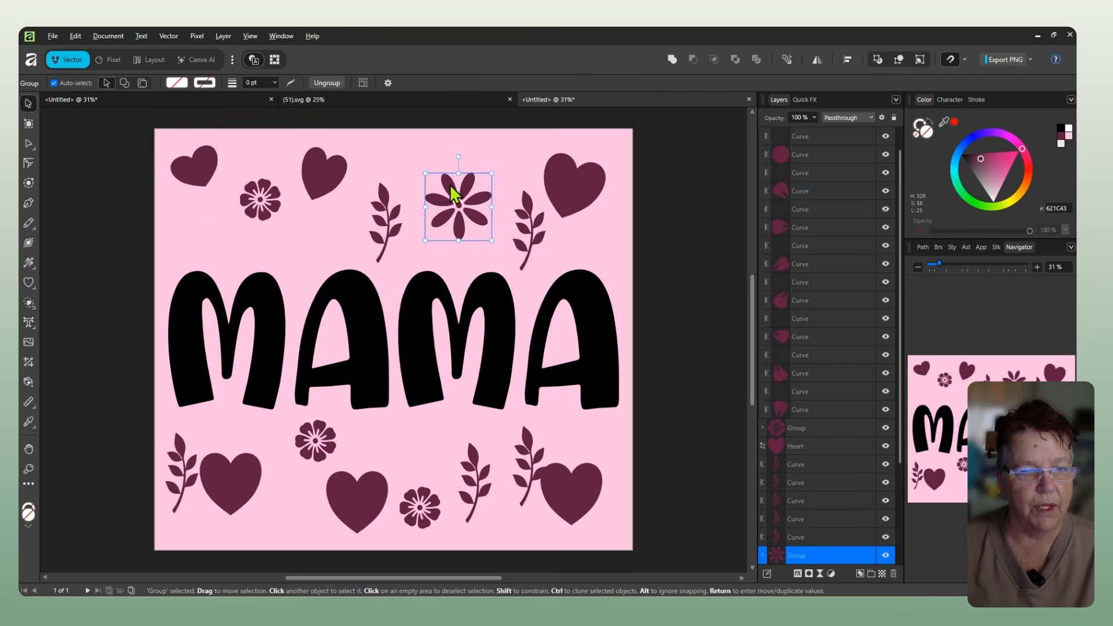
{"action": "mouse_move", "coordinate": [453, 196]}
{"action": "left_mouse_down"}
{"action": "mouse_move", "coordinate": [319, 226]}
{"action": "mouse_move", "coordinate": [210, 301]}
{"action": "mouse_move", "coordinate": [282, 507]}
{"action": "left_mouse_up"}
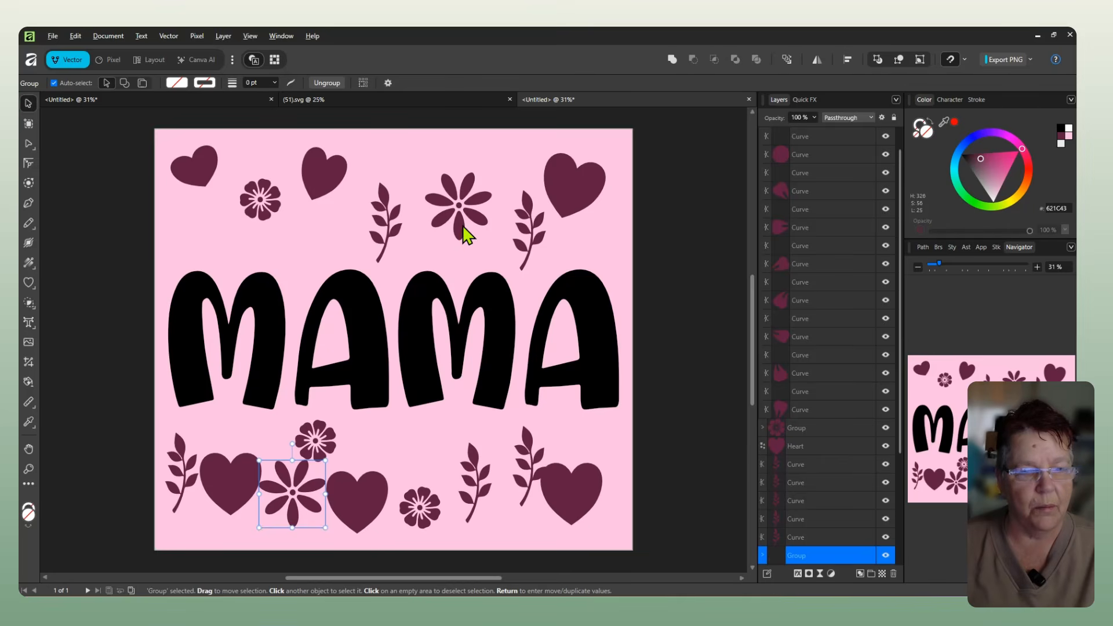
{"action": "mouse_move", "coordinate": [466, 227]}
{"action": "left_mouse_down"}
{"action": "mouse_move", "coordinate": [413, 179]}
{"action": "mouse_move", "coordinate": [391, 180]}
{"action": "left_mouse_up"}
{"action": "left_click", "coordinate": [464, 185]}
{"action": "mouse_move", "coordinate": [467, 180]}
{"action": "left_mouse_down", "text": "ctrl"}
{"action": "mouse_move", "coordinate": [318, 224]}
{"action": "mouse_move", "coordinate": [343, 250]}
{"action": "left_mouse_up", "text": "ctrl"}
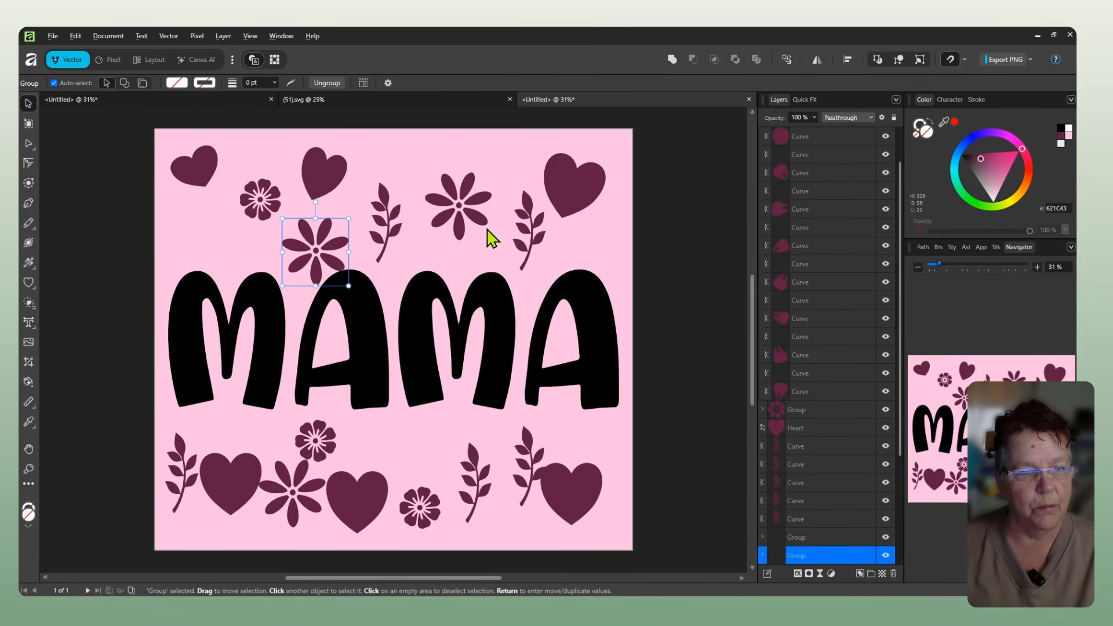
Step: Shrink and raise the flower above the second M, shift the upper-right heart outward, and tilt the sprig between them clockwise
{"action": "left_click_drag", "start_coordinate": [482, 206], "coordinate": [461, 170]}
{"action": "left_click_drag", "start_coordinate": [532, 240], "coordinate": [514, 206]}
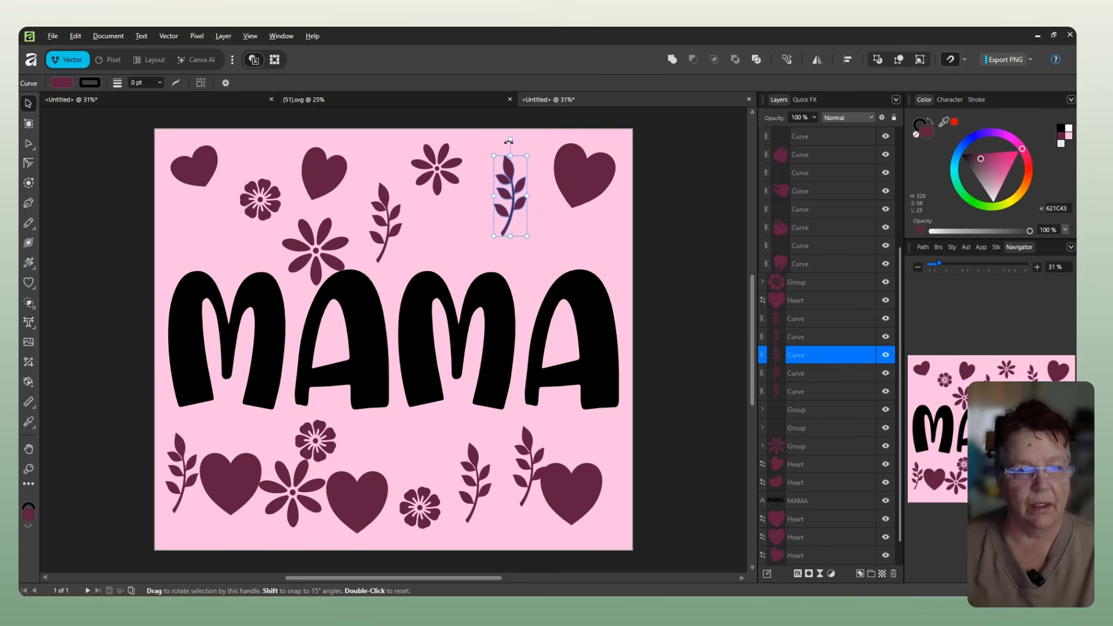
{"action": "left_click_drag", "start_coordinate": [509, 142], "coordinate": [525, 148]}
{"action": "left_click_drag", "start_coordinate": [504, 208], "coordinate": [496, 200]}
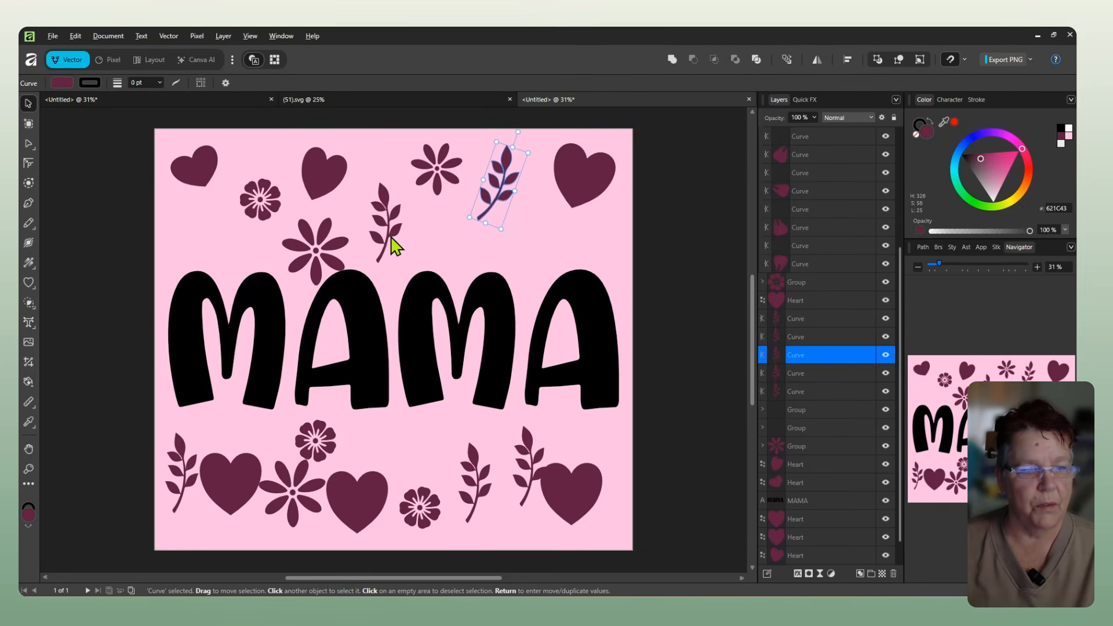
Step: Move the upper middle sprig below the upper-left heart, tilted clockwise, and shift the large flower into the gap it leaves
{"action": "left_click_drag", "start_coordinate": [396, 246], "coordinate": [224, 260]}
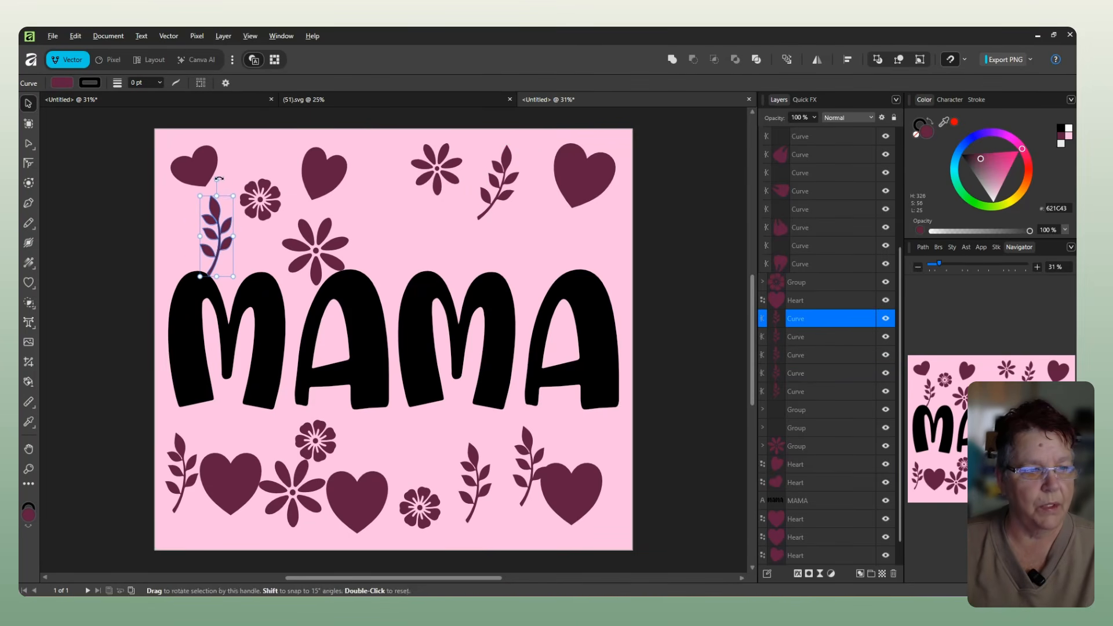
{"action": "left_click_drag", "start_coordinate": [219, 179], "coordinate": [276, 210]}
{"action": "left_click", "coordinate": [319, 261]}
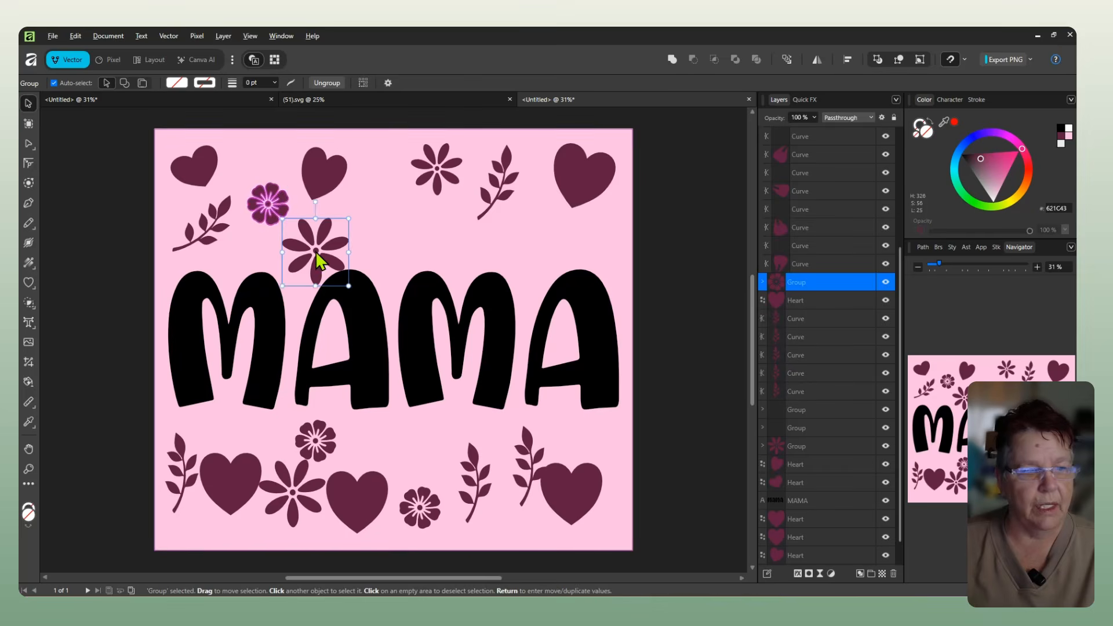
{"action": "left_click_drag", "start_coordinate": [320, 261], "coordinate": [391, 237]}
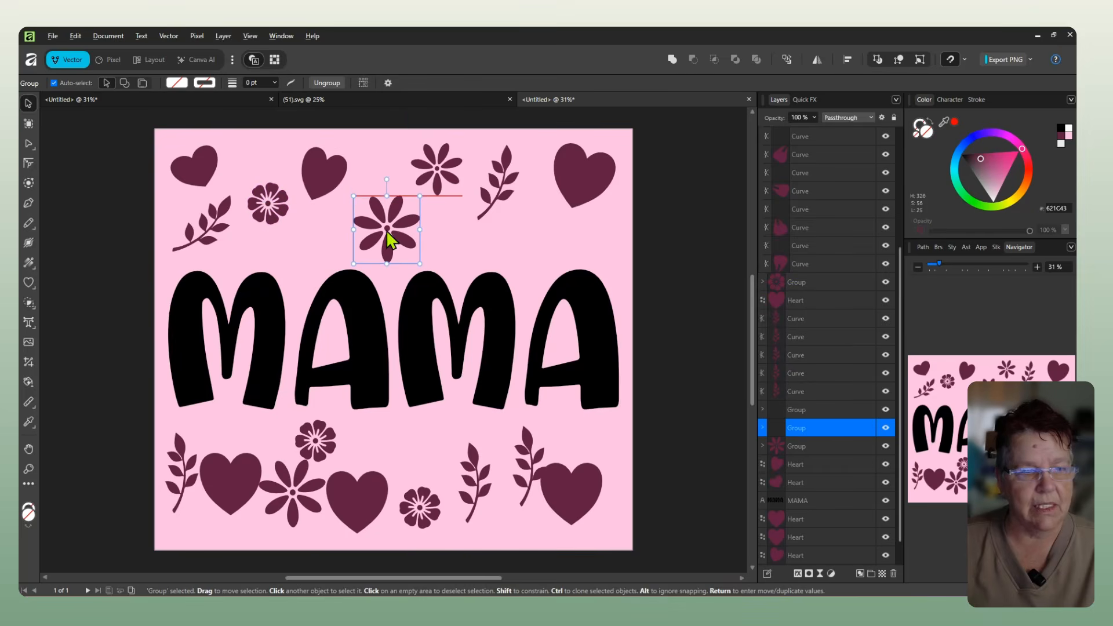
Step: Shrink the lower-right heart, tilt it counterclockwise and move it up, then shift the neighboring sprig away from it
{"action": "left_click", "coordinate": [573, 492]}
{"action": "left_click_drag", "start_coordinate": [572, 432], "coordinate": [556, 433]}
{"action": "left_click_drag", "start_coordinate": [610, 502], "coordinate": [588, 472]}
{"action": "left_click", "coordinate": [524, 460]}
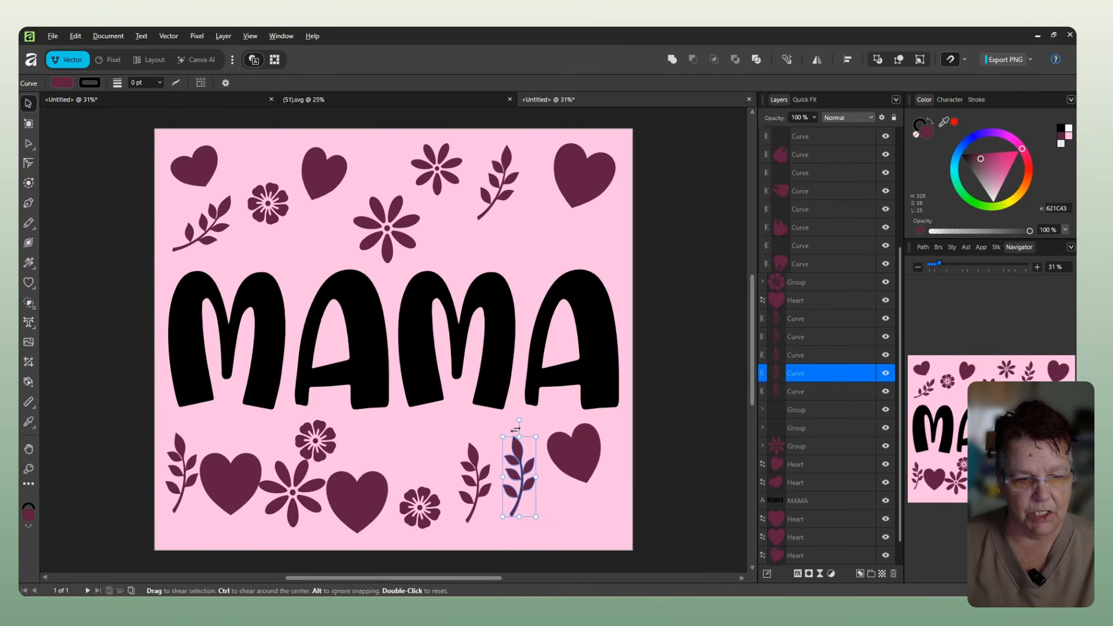
Step: Tilt the sprig next to the lower-right heart counterclockwise and raise it slightly
{"action": "left_click_drag", "start_coordinate": [520, 418], "coordinate": [497, 410]}
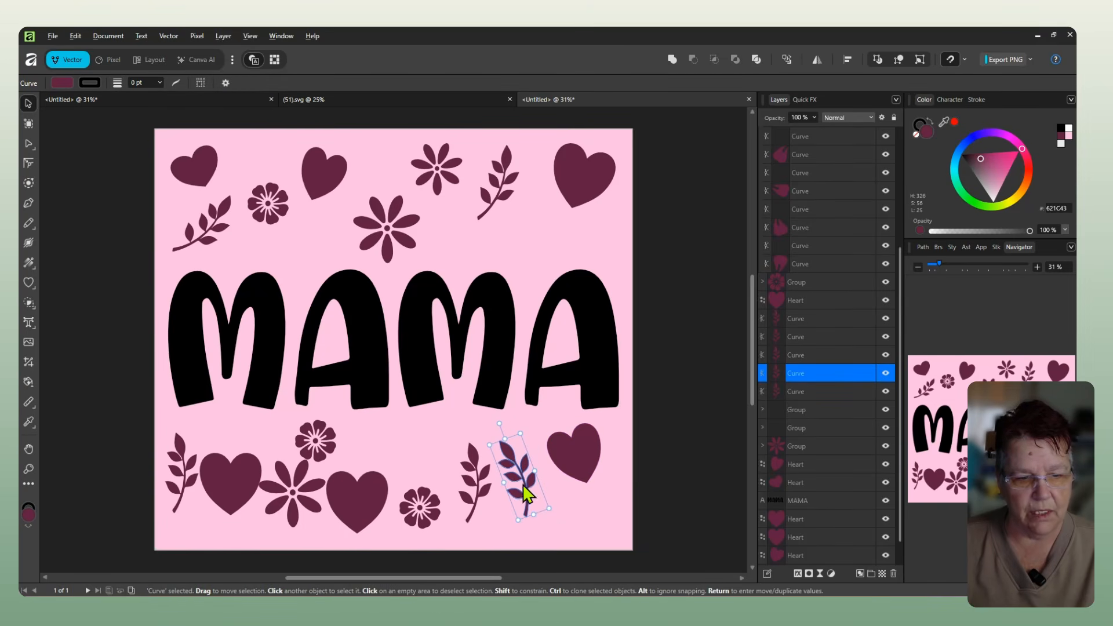
{"action": "left_click_drag", "start_coordinate": [523, 496], "coordinate": [521, 480]}
Step: Shift the paired rounded-petal flowers below the lettering, ungroup them and undo the stray displacement of one piece
{"action": "left_click_drag", "start_coordinate": [431, 509], "coordinate": [420, 445]}
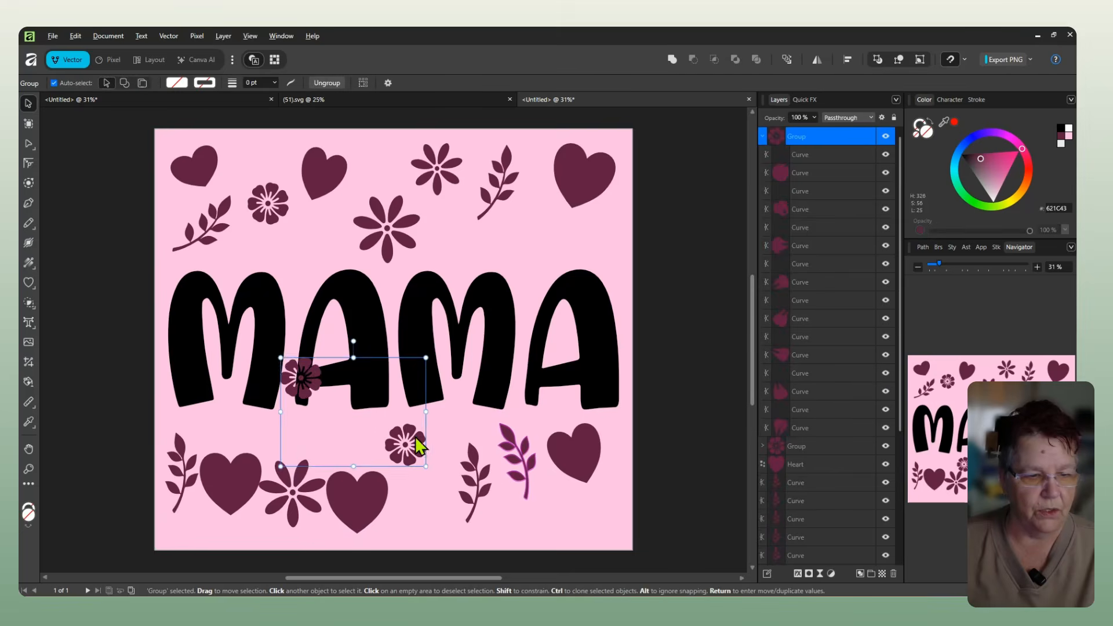
{"action": "left_click_drag", "start_coordinate": [407, 438], "coordinate": [413, 448]}
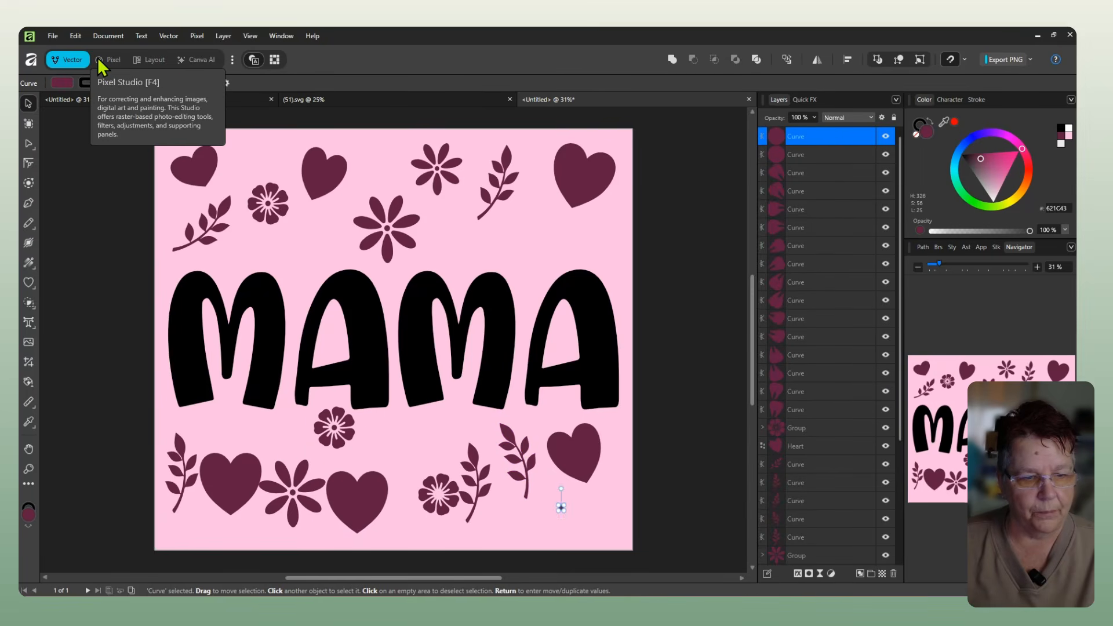
{"action": "key", "text": "ctrl+z"}
{"action": "left_click", "coordinate": [449, 416]}
Step: Move the upright sprig below the lower-right heart and group the pieces of the rounded-petal flower it stood beside
{"action": "left_click_drag", "start_coordinate": [477, 479], "coordinate": [559, 503]}
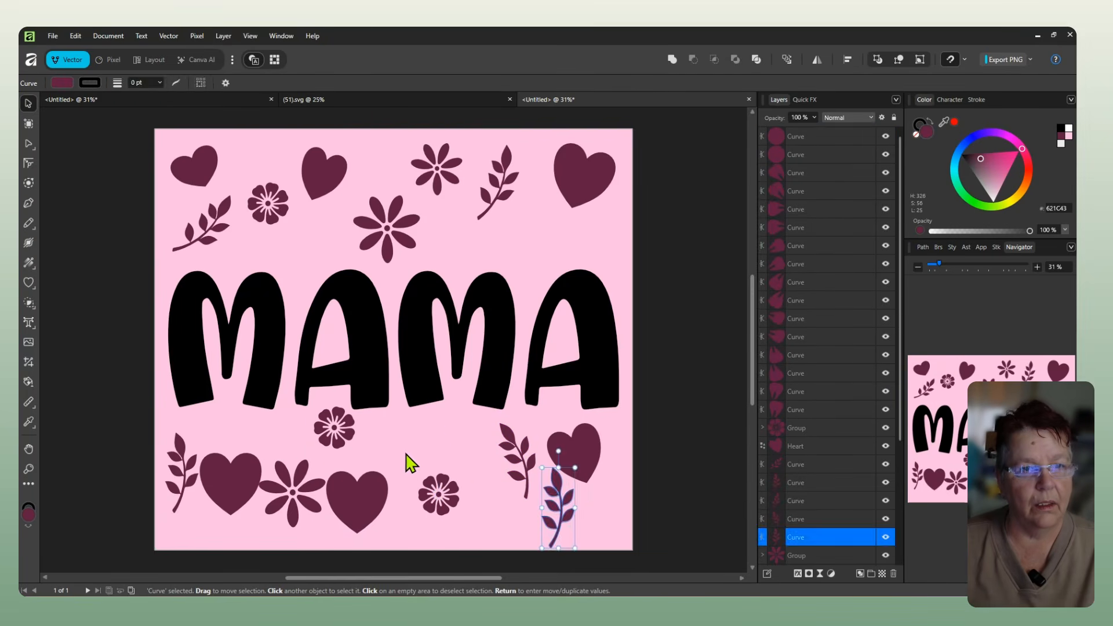
{"action": "left_click_drag", "start_coordinate": [401, 448], "coordinate": [463, 514]}
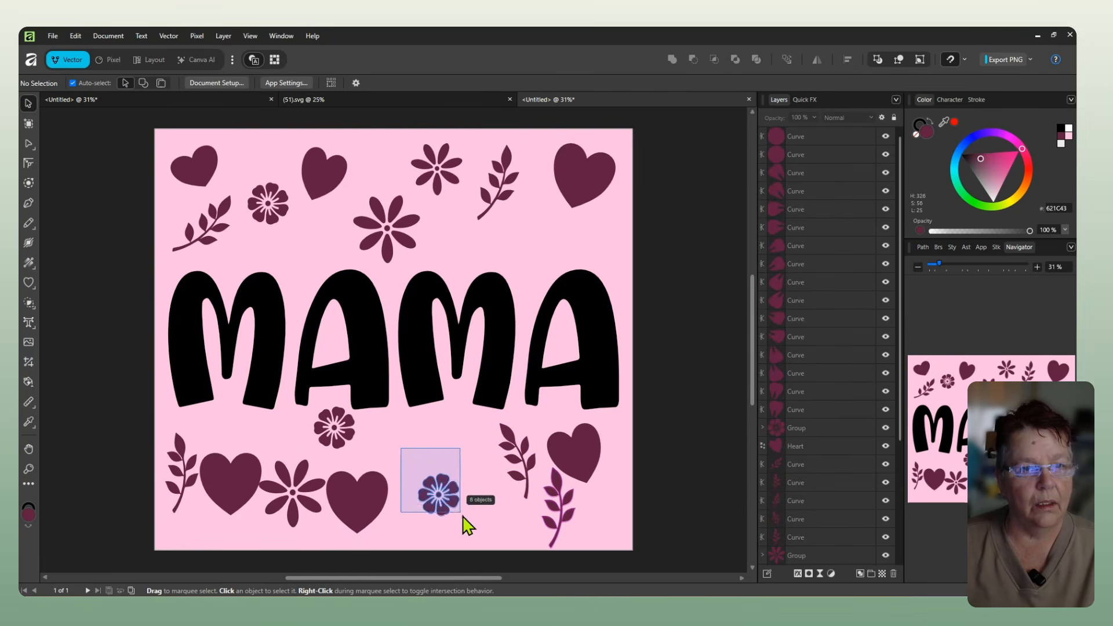
{"action": "left_click_drag", "start_coordinate": [463, 515], "coordinate": [479, 531]}
{"action": "key", "text": "ctrl+g"}
Step: Enlarge the grouped rounded-petal flower and place it below the second M, then shrink and raise the heart beside it
{"action": "left_click_drag", "start_coordinate": [418, 474], "coordinate": [387, 441]}
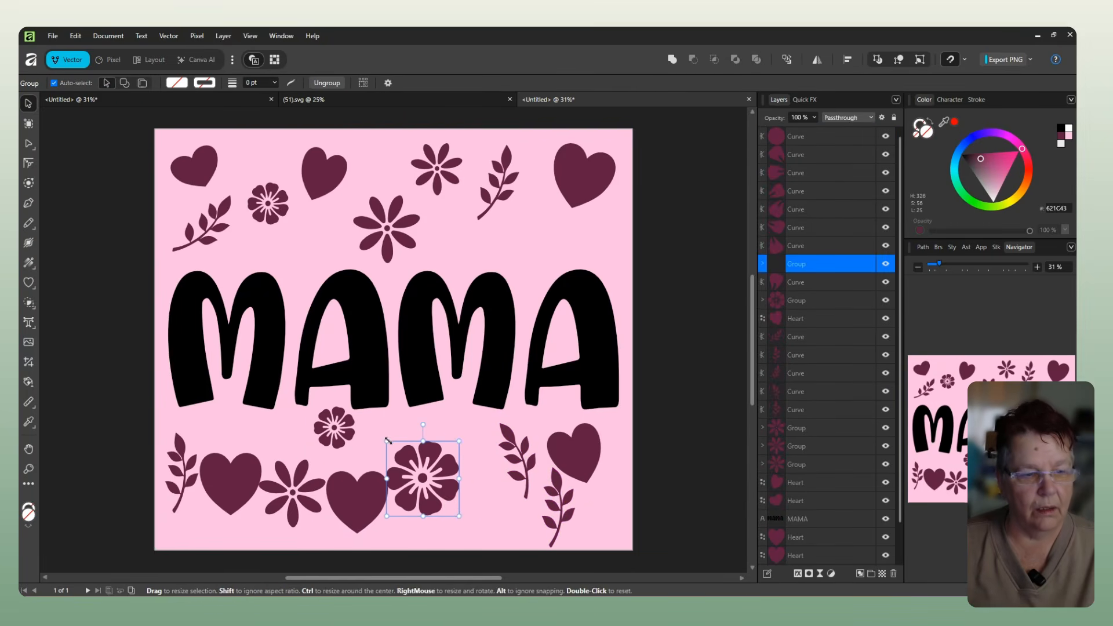
{"action": "left_click_drag", "start_coordinate": [447, 497], "coordinate": [476, 472]}
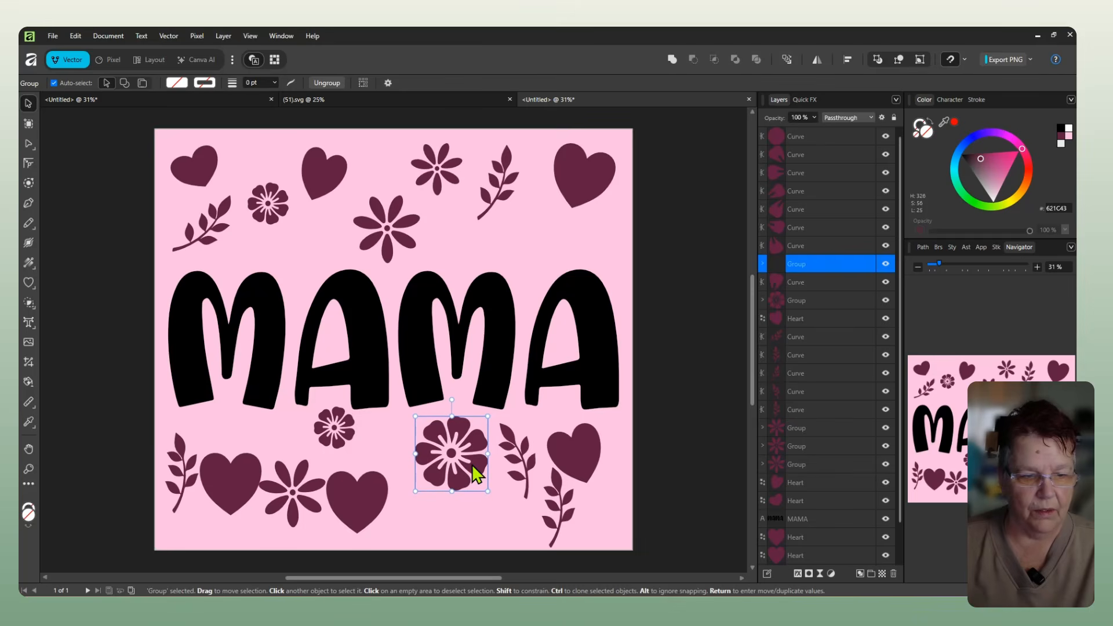
{"action": "left_click", "coordinate": [353, 513]}
{"action": "left_click_drag", "start_coordinate": [387, 525], "coordinate": [363, 507]}
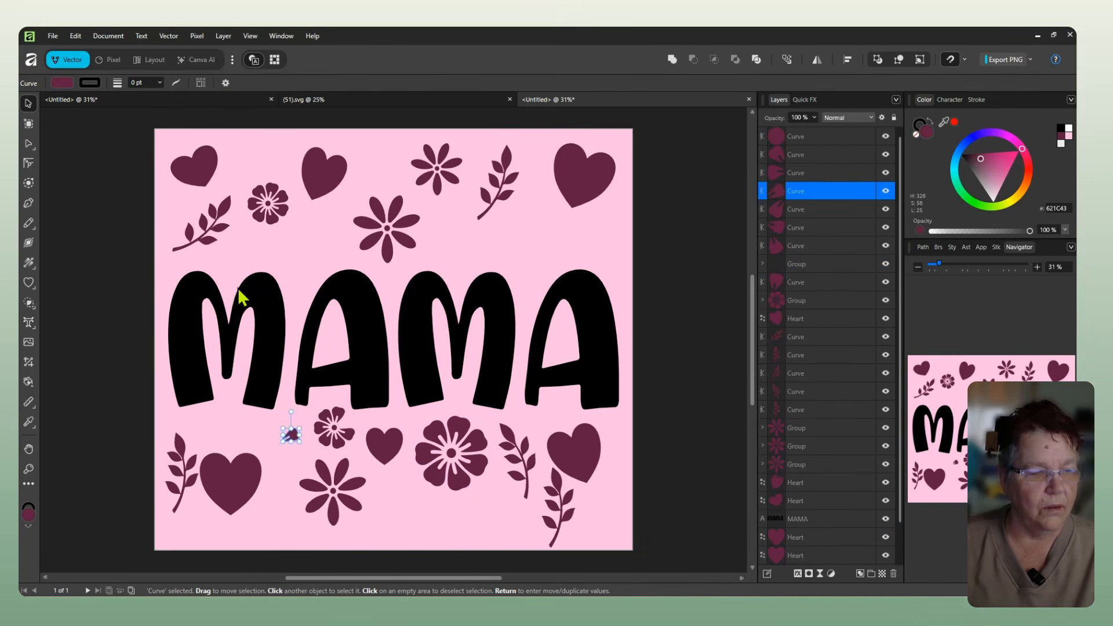
Step: Group the loose pieces of the small rounded-petal flower below the first A
{"action": "left_click", "coordinate": [346, 419]}
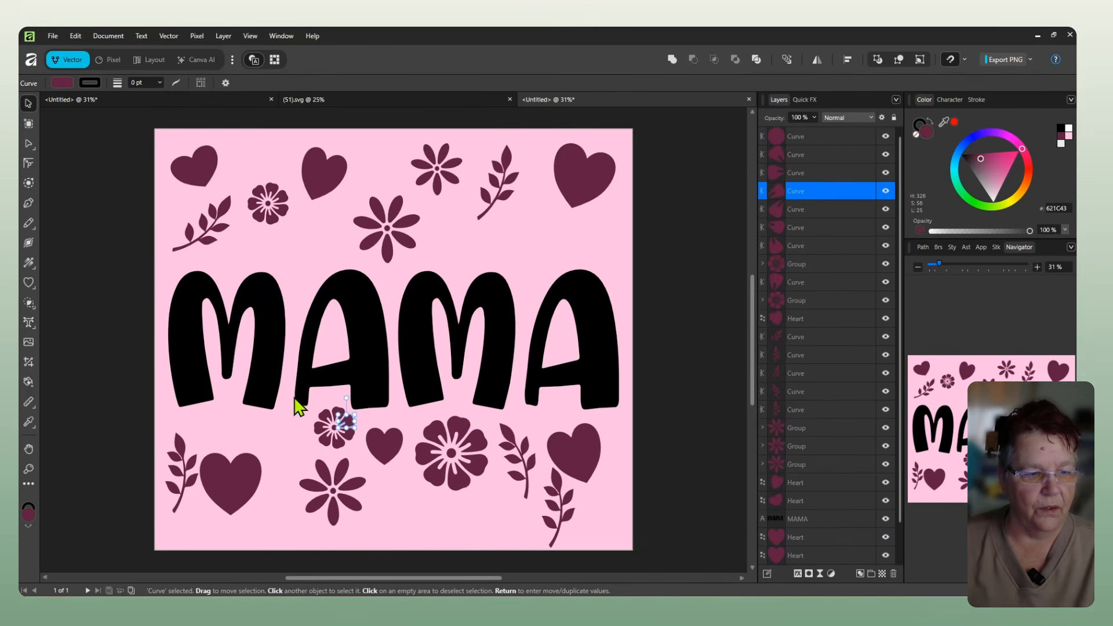
{"action": "left_click", "coordinate": [309, 436]}
{"action": "left_click_drag", "start_coordinate": [307, 408], "coordinate": [315, 363]}
{"action": "left_click_drag", "start_coordinate": [299, 403], "coordinate": [371, 464]}
{"action": "right_click", "coordinate": [345, 441]}
{"action": "key", "text": "ctrl+g"}
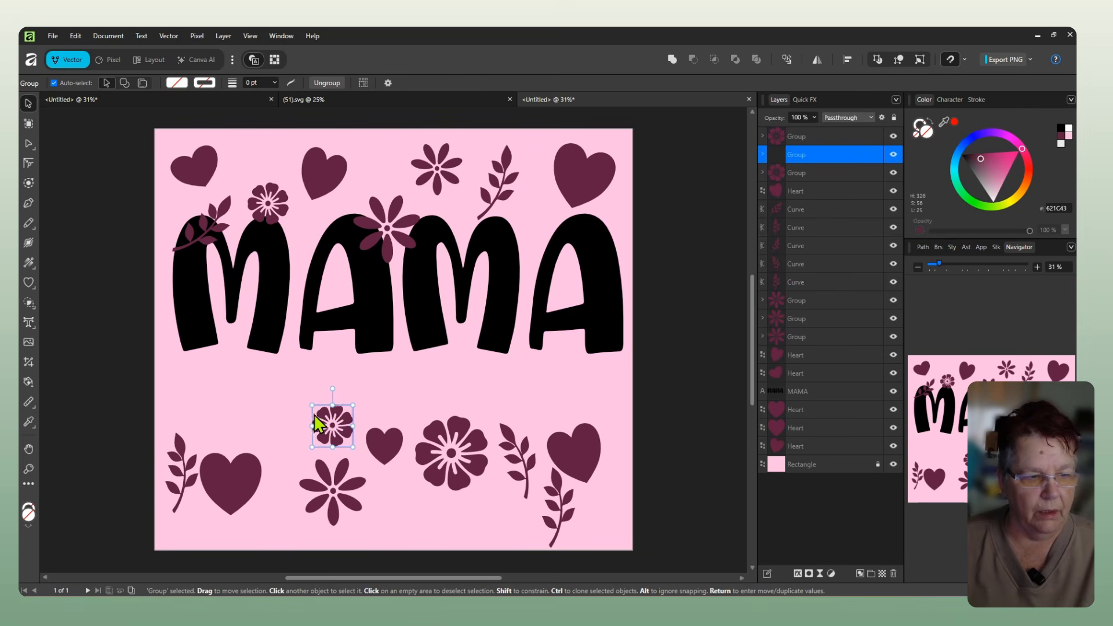
Step: Move the small grouped flower below the gap between the first M and A, and return the MAMA lettering to mid-canvas
{"action": "left_click_drag", "start_coordinate": [334, 426], "coordinate": [293, 442]}
{"action": "left_click_drag", "start_coordinate": [378, 349], "coordinate": [372, 400]}
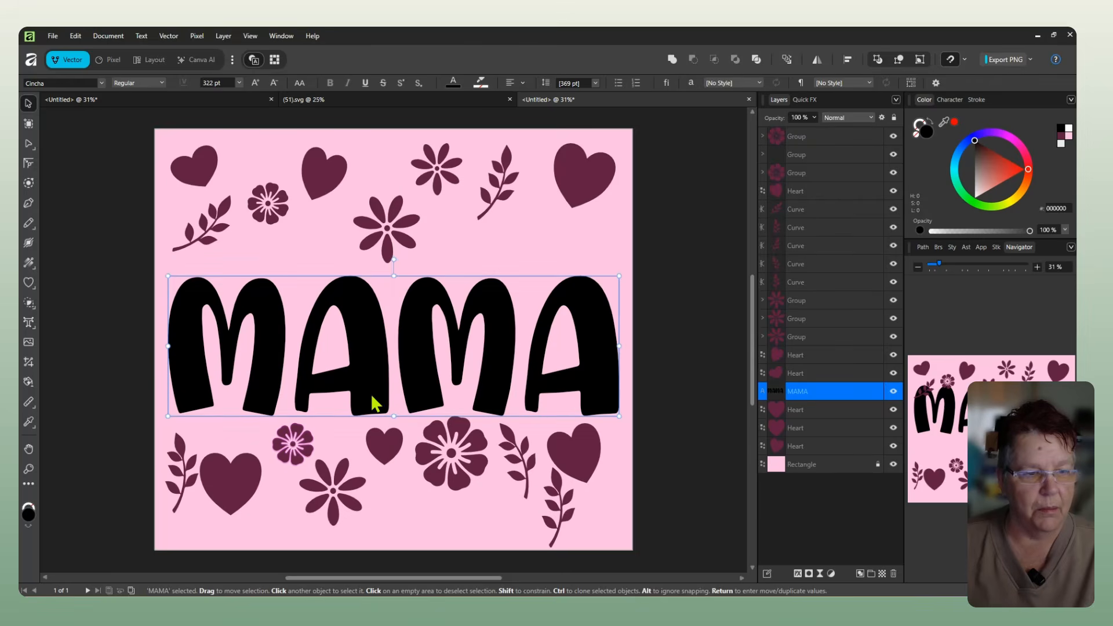
{"action": "left_click_drag", "start_coordinate": [293, 440], "coordinate": [288, 435]}
Step: Shift the lower-left heart and the narrow-petaled flower beside it downward and slightly to the right
{"action": "left_click_drag", "start_coordinate": [245, 504], "coordinate": [253, 515]}
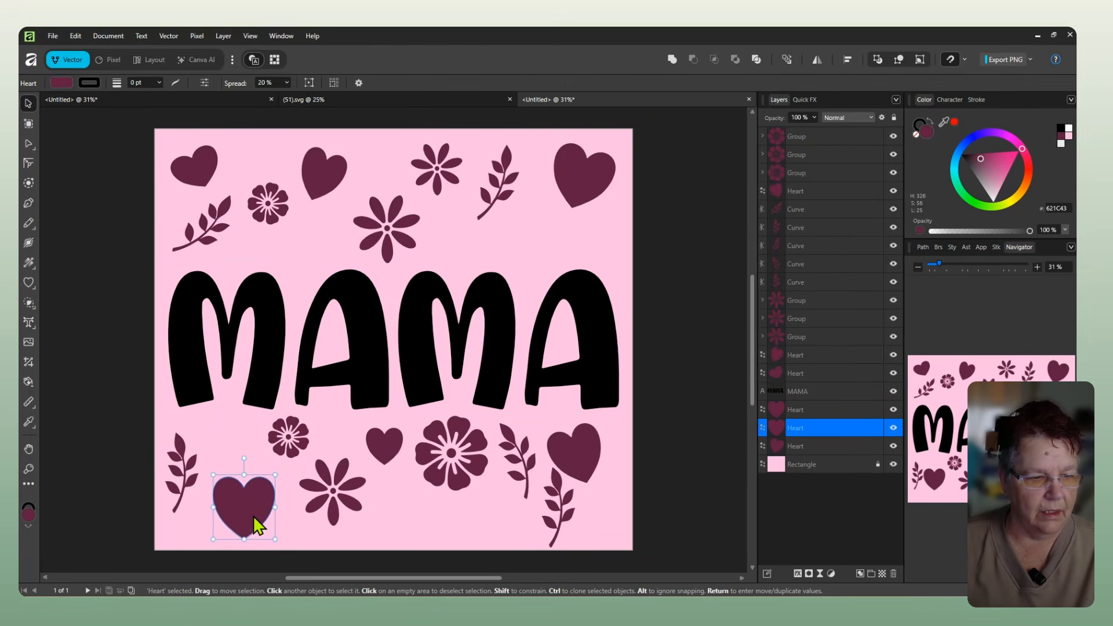
{"action": "left_click_drag", "start_coordinate": [331, 476], "coordinate": [508, 505]}
Step: Shrink the tilted sprig and place it below the small heart, then set the large rounded-petal flower below the second M
{"action": "left_click_drag", "start_coordinate": [455, 458], "coordinate": [565, 447]}
{"action": "left_click_drag", "start_coordinate": [498, 459], "coordinate": [414, 477]}
{"action": "left_click_drag", "start_coordinate": [459, 525], "coordinate": [418, 527]}
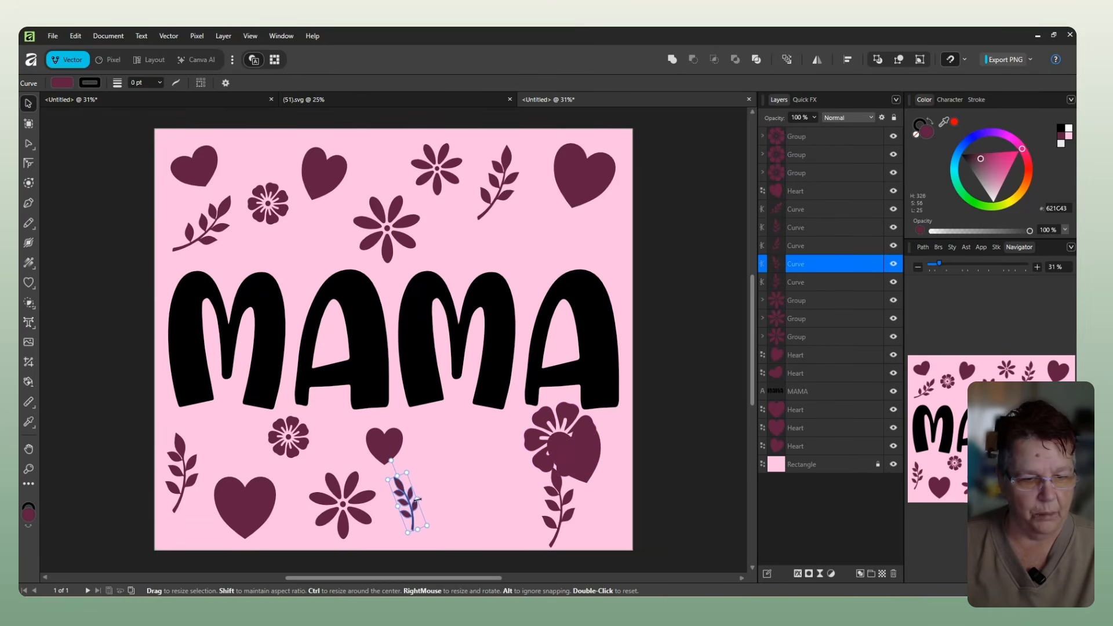
{"action": "left_click_drag", "start_coordinate": [576, 467], "coordinate": [491, 485]}
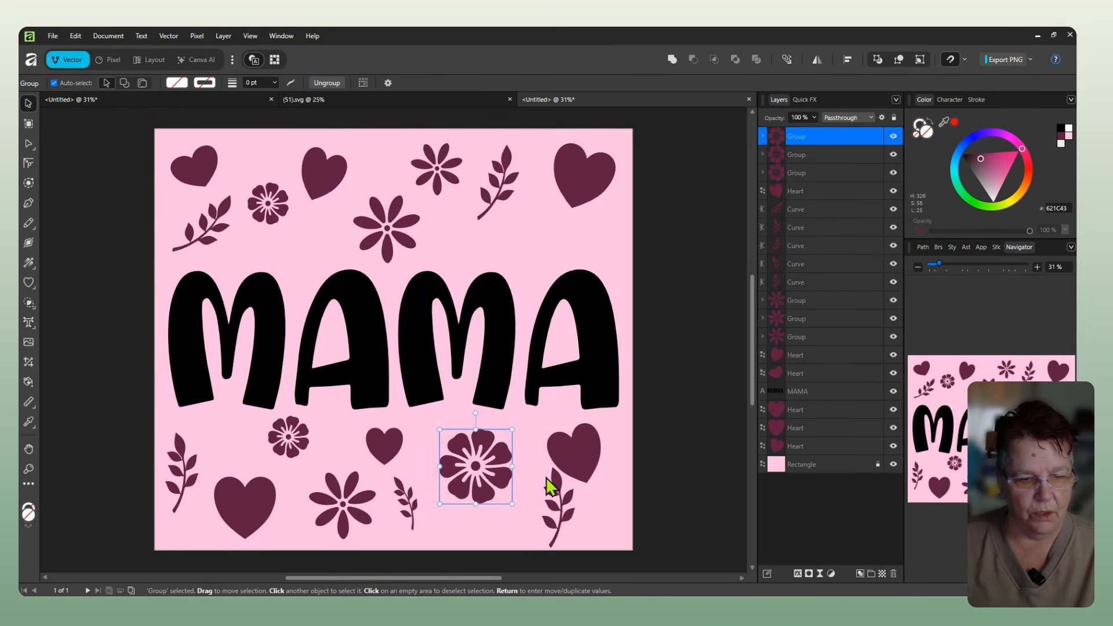
Step: Tilt the sprig below the lower-right heart clockwise and shift it inward, then nudge that heart outward and down
{"action": "left_click", "coordinate": [563, 533]}
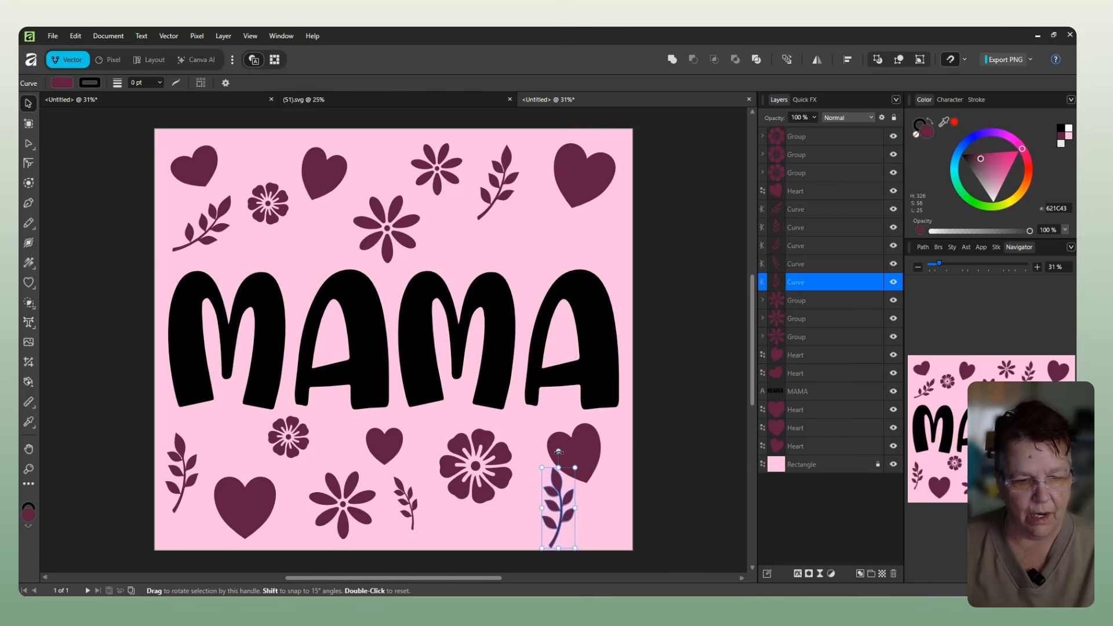
{"action": "left_click_drag", "start_coordinate": [559, 456], "coordinate": [583, 464]}
{"action": "left_click_drag", "start_coordinate": [558, 525], "coordinate": [532, 528]}
{"action": "left_click", "coordinate": [586, 458]}
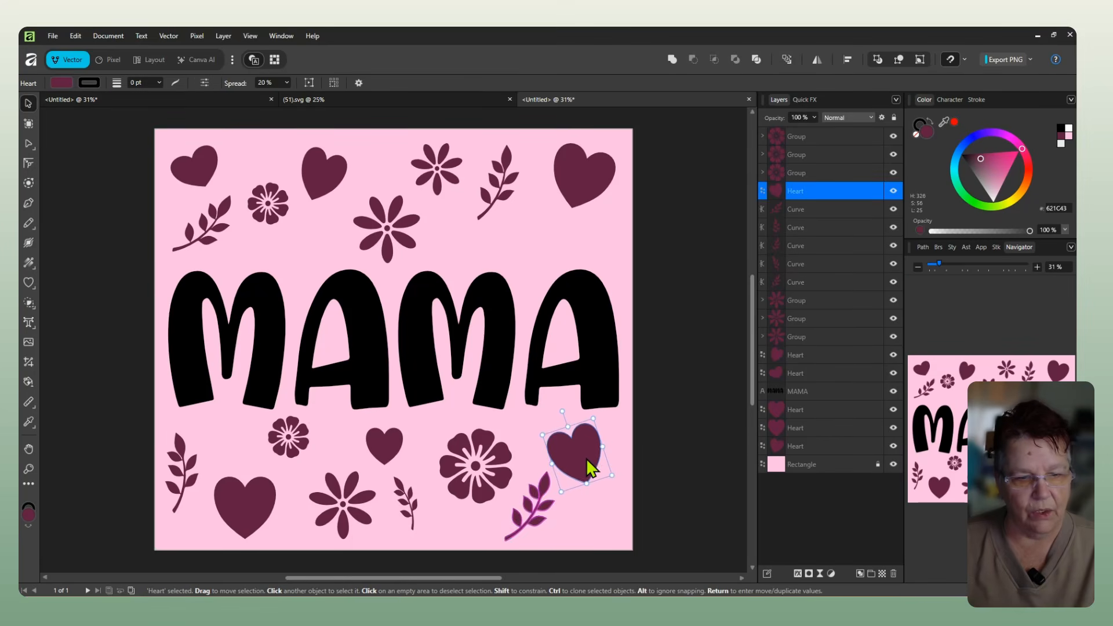
{"action": "left_click_drag", "start_coordinate": [596, 473], "coordinate": [595, 472]}
Step: Fine-tune the spacing of the lower-left heart, the upper-right sprig and the narrow-petaled flower above the first A
{"action": "left_click", "coordinate": [255, 493]}
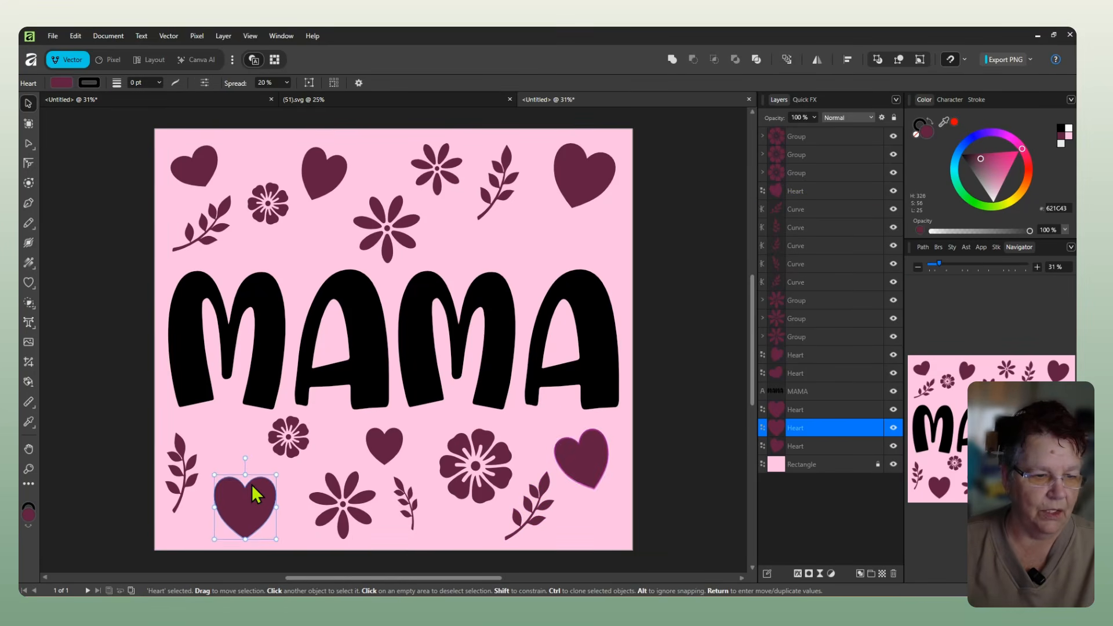
{"action": "left_click", "coordinate": [178, 440]}
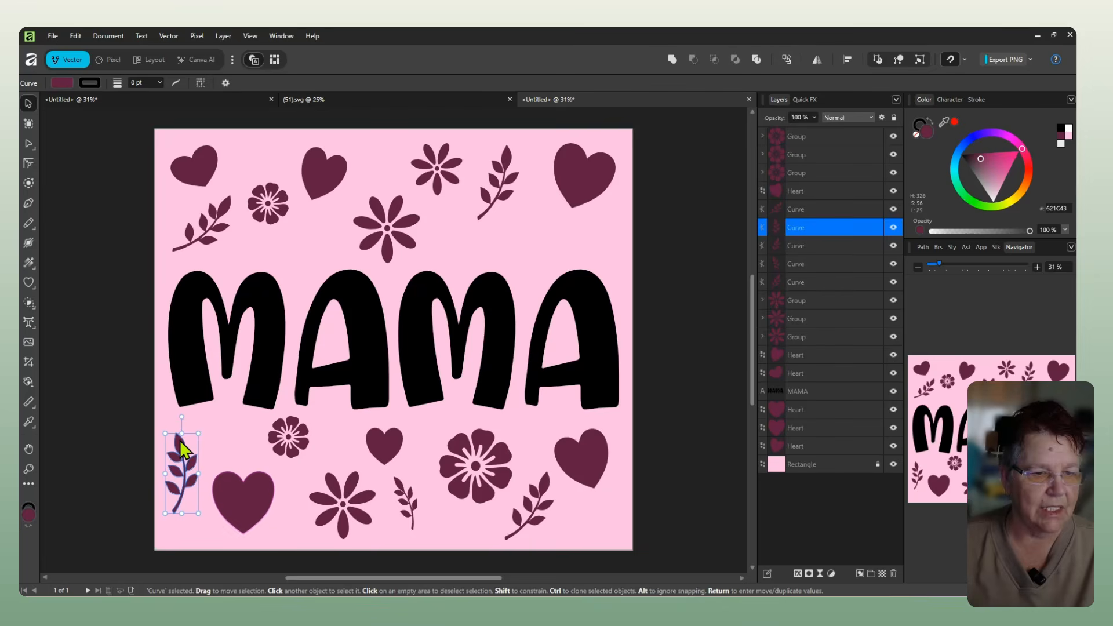
{"action": "left_click_drag", "start_coordinate": [502, 186], "coordinate": [504, 194]}
{"action": "left_click_drag", "start_coordinate": [393, 211], "coordinate": [390, 209]}
Step: Place a copy of the upper middle heart above the gap between the second M and the last A
{"action": "left_click", "coordinate": [332, 165]}
{"action": "left_click_drag", "start_coordinate": [331, 168], "coordinate": [565, 246]}
{"action": "left_click", "coordinate": [115, 232]}
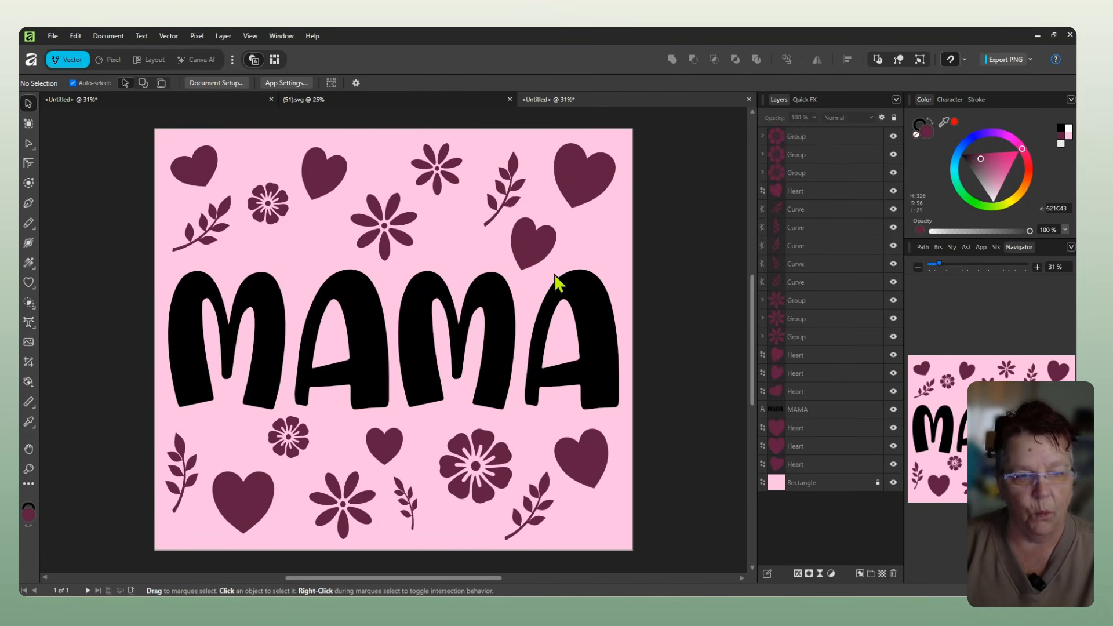
Step: Apply a Pillow Bevel / Emboss layer effect with a radius of 80.4 px to the MAMA lettering
{"action": "left_click", "coordinate": [574, 282]}
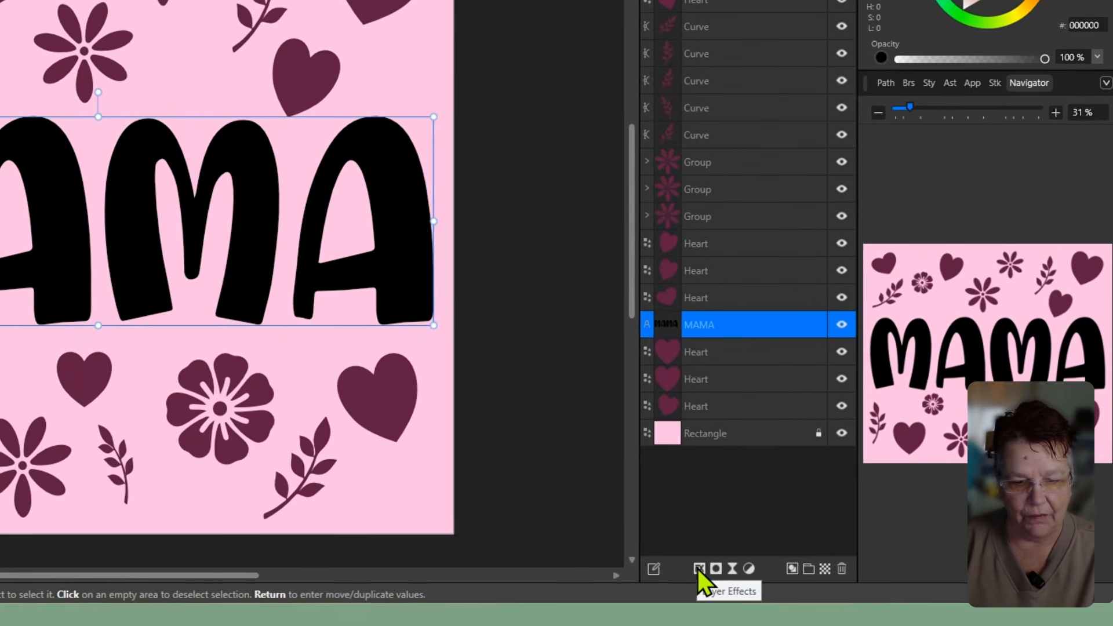
{"action": "left_click", "coordinate": [798, 574]}
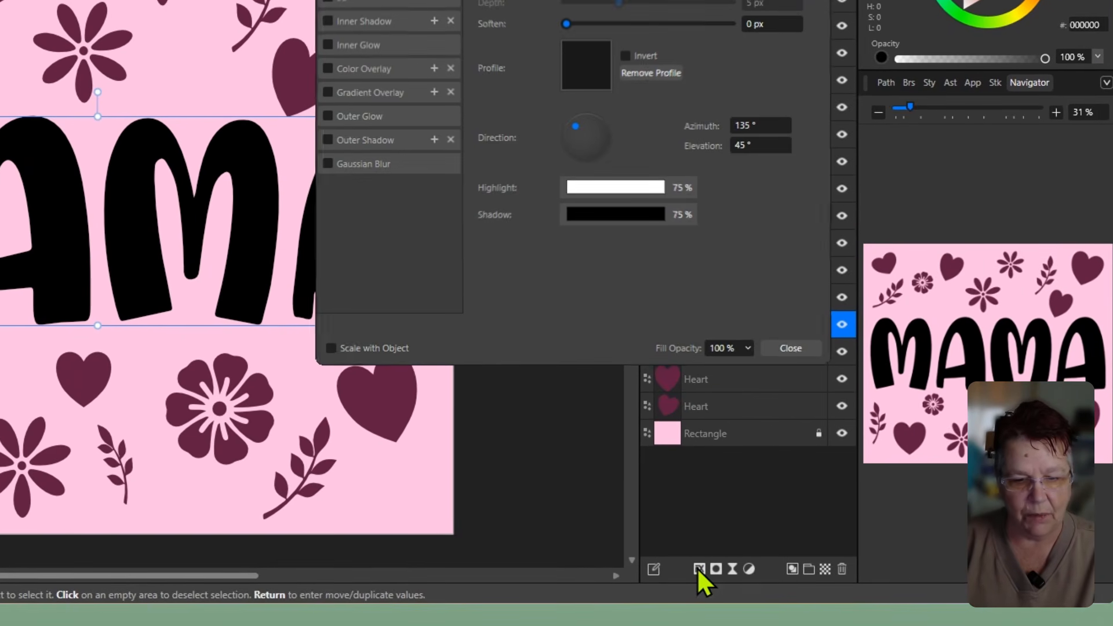
{"action": "left_click_drag", "start_coordinate": [573, 1], "coordinate": [751, 0]}
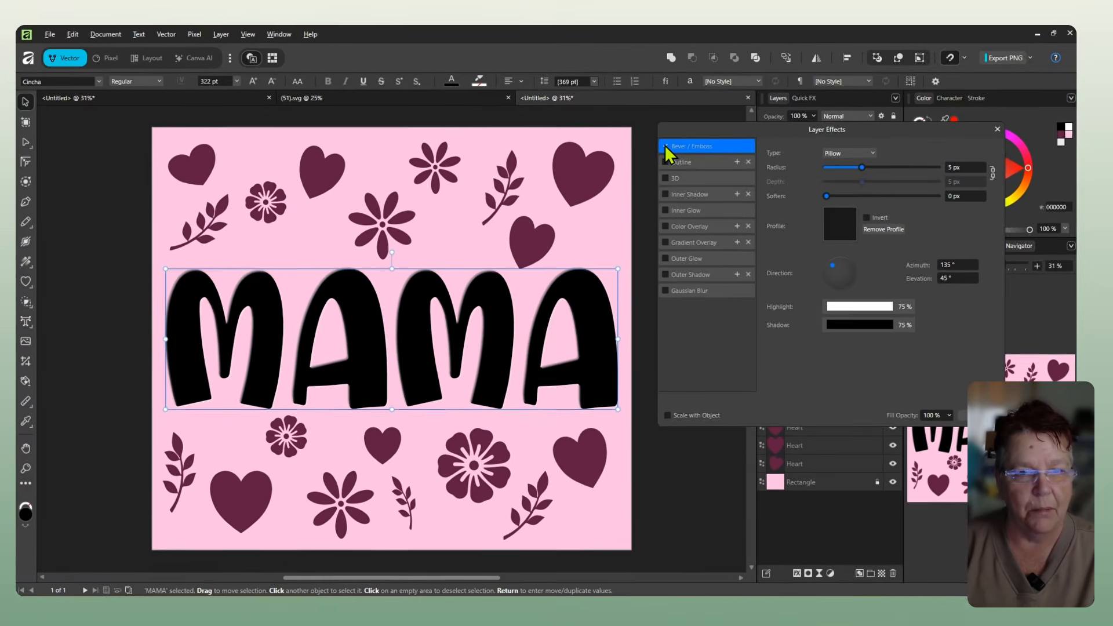
{"action": "left_click", "coordinate": [666, 146]}
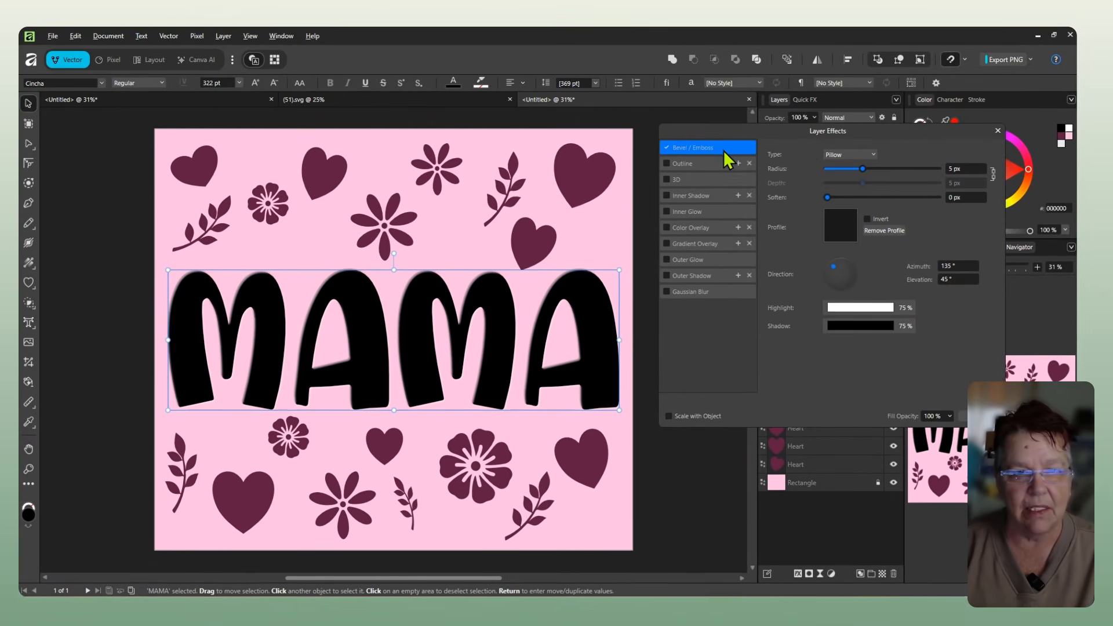
{"action": "left_click_drag", "start_coordinate": [863, 170], "coordinate": [873, 173]}
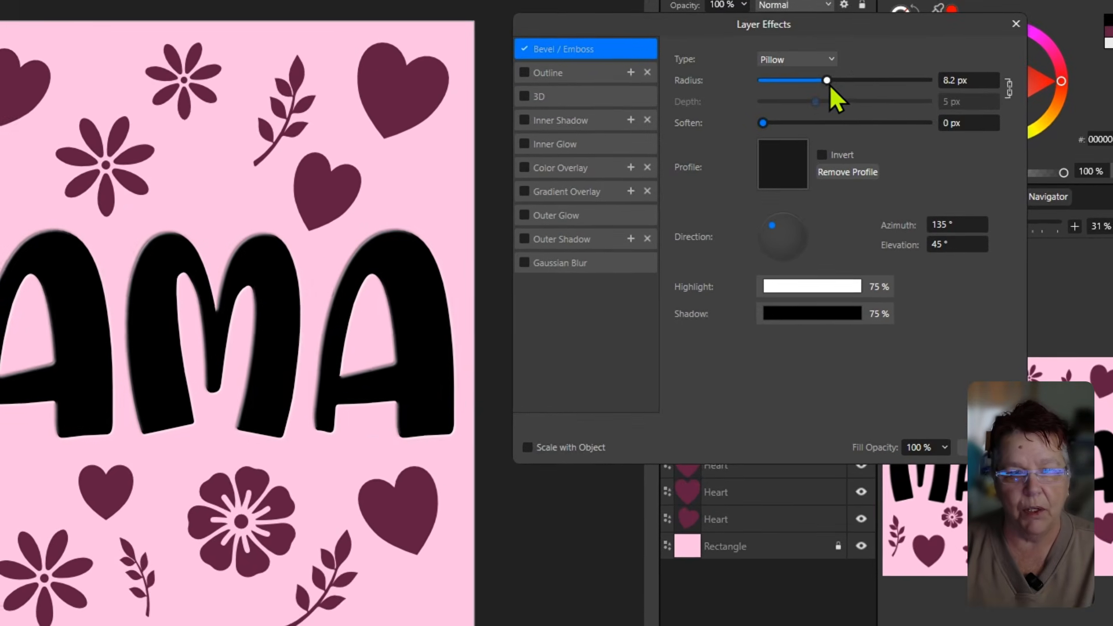
{"action": "left_click_drag", "start_coordinate": [829, 85], "coordinate": [927, 112]}
{"action": "left_click_drag", "start_coordinate": [919, 99], "coordinate": [920, 98]}
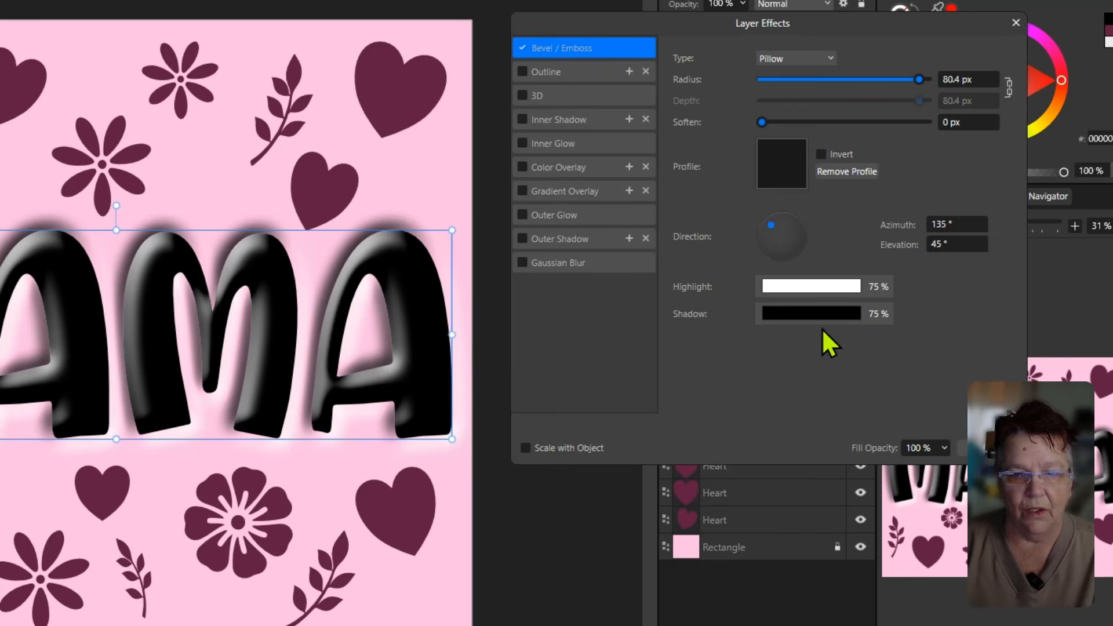
Step: Change the bevel's shadow color to dark magenta and set its direction to 177° azimuth and 72° elevation
{"action": "left_click", "coordinate": [804, 316]}
{"action": "left_click", "coordinate": [838, 362]}
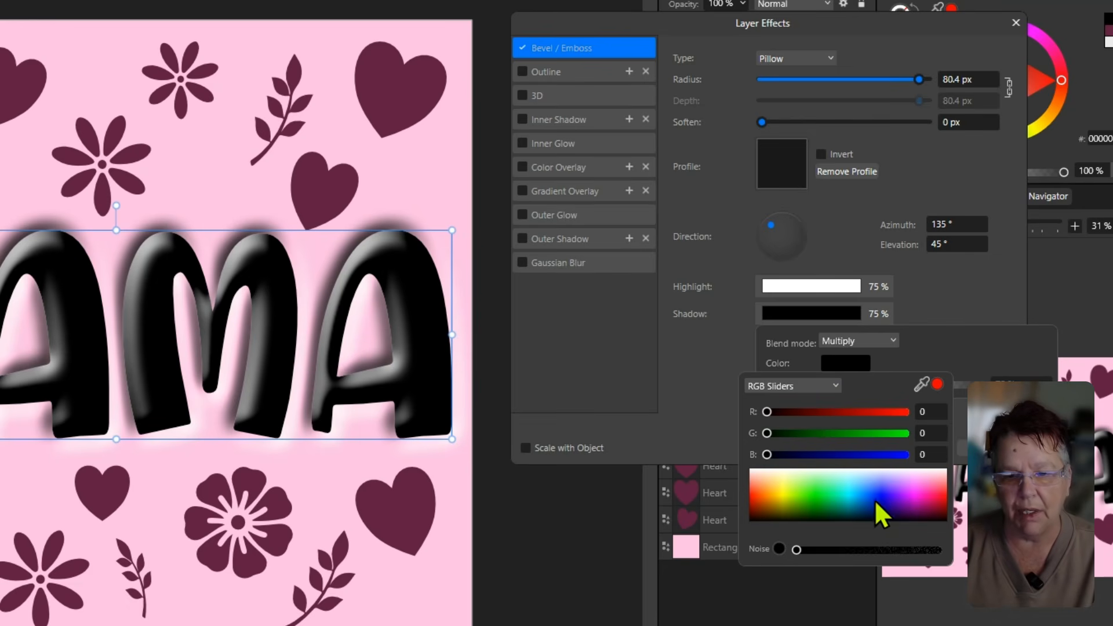
{"action": "left_click_drag", "start_coordinate": [910, 511], "coordinate": [930, 512]}
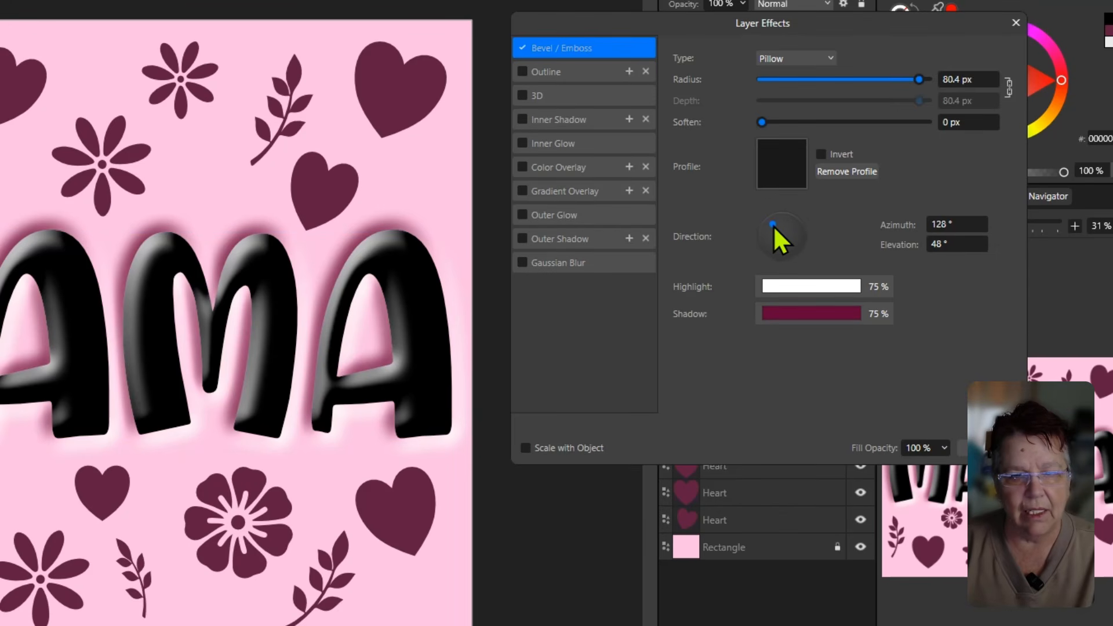
{"action": "left_click_drag", "start_coordinate": [773, 225], "coordinate": [776, 237]}
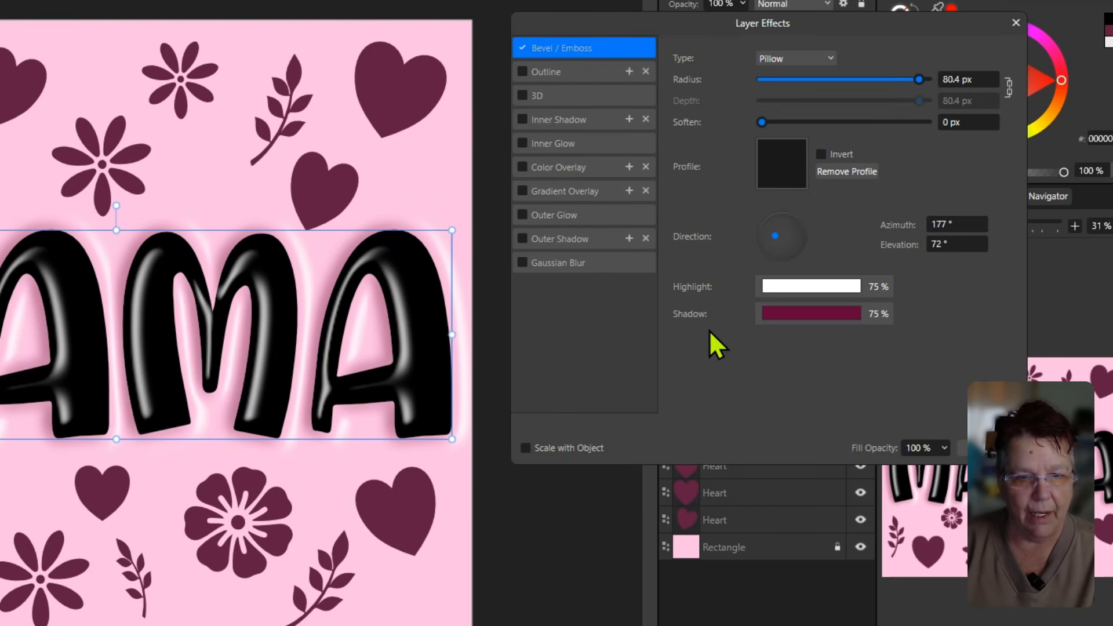
Step: Add a 3D effect to the lettering with 15.6 px radius, 10 px soften and light at 47° azimuth, 35° elevation
{"action": "left_click", "coordinate": [568, 96]}
{"action": "mouse_move", "coordinate": [815, 58]}
{"action": "left_mouse_down"}
{"action": "mouse_move", "coordinate": [864, 64]}
{"action": "mouse_move", "coordinate": [844, 67]}
{"action": "left_mouse_up"}
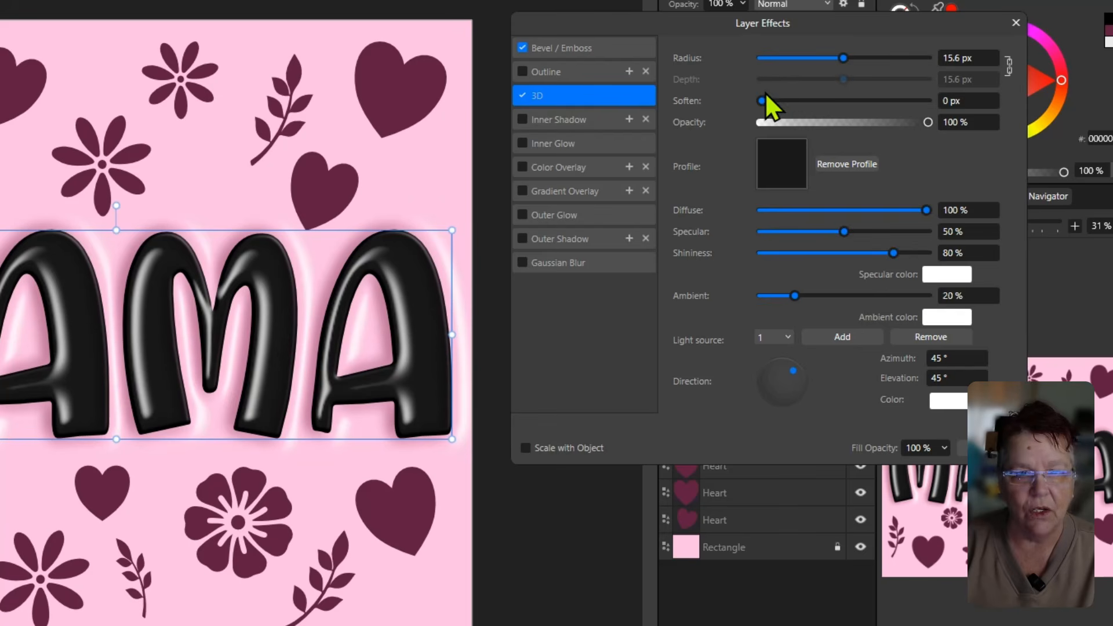
{"action": "left_click_drag", "start_coordinate": [765, 94], "coordinate": [844, 99]}
{"action": "mouse_move", "coordinate": [793, 370]}
{"action": "left_mouse_down"}
{"action": "mouse_move", "coordinate": [779, 381]}
{"action": "mouse_move", "coordinate": [793, 370]}
{"action": "left_mouse_up"}
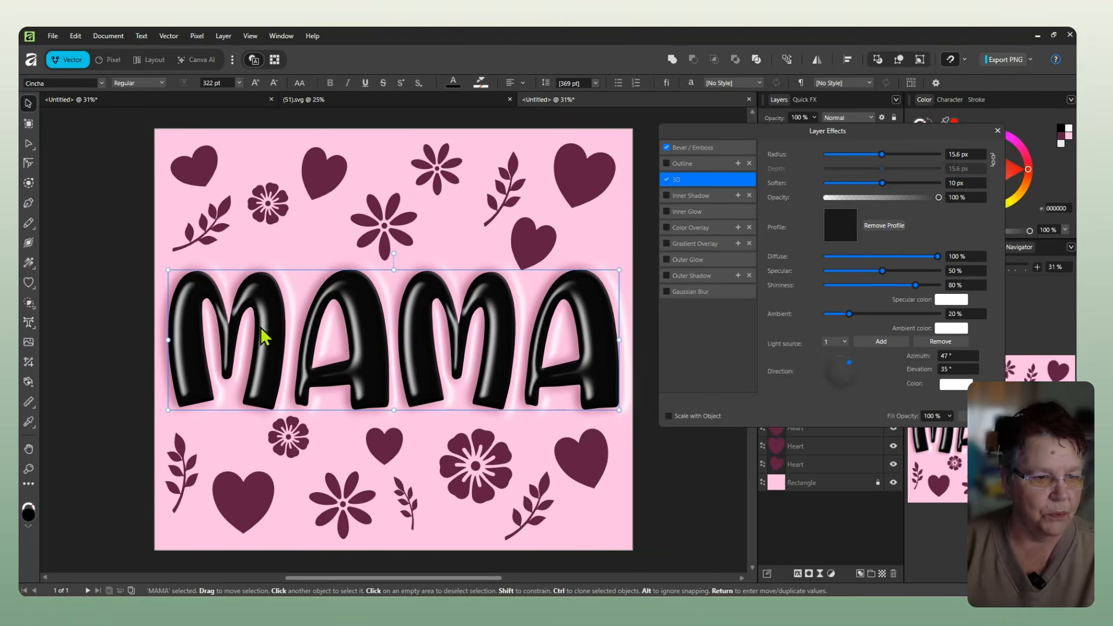
{"action": "key", "text": "Return"}
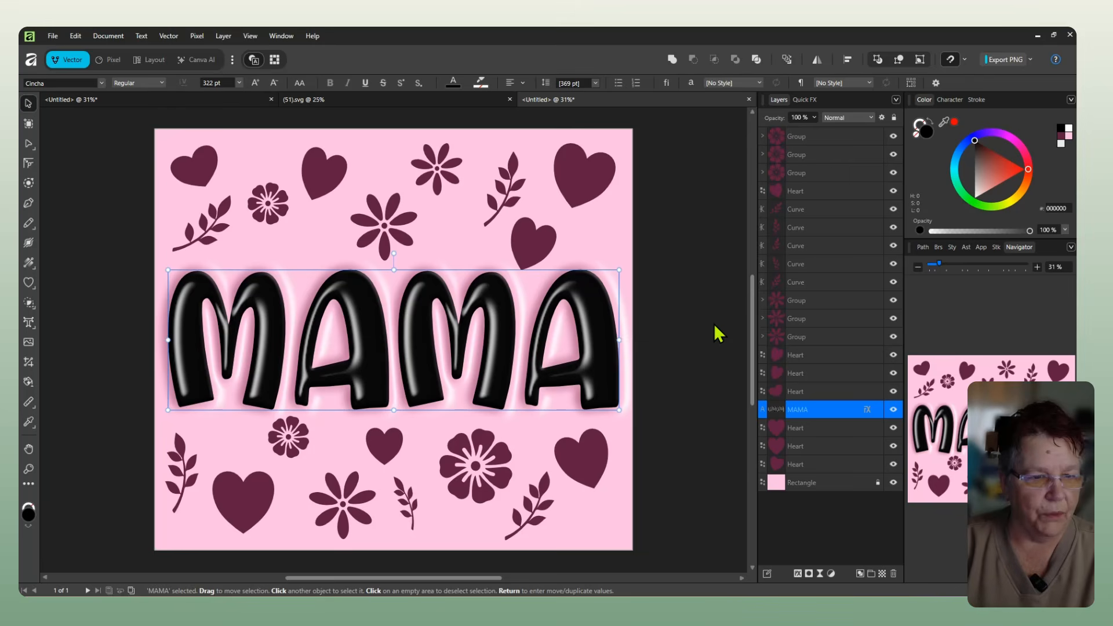
Step: Copy the MAMA lettering and paste only its layer effects onto all the hearts, flowers and sprigs
{"action": "right_click", "coordinate": [599, 325]}
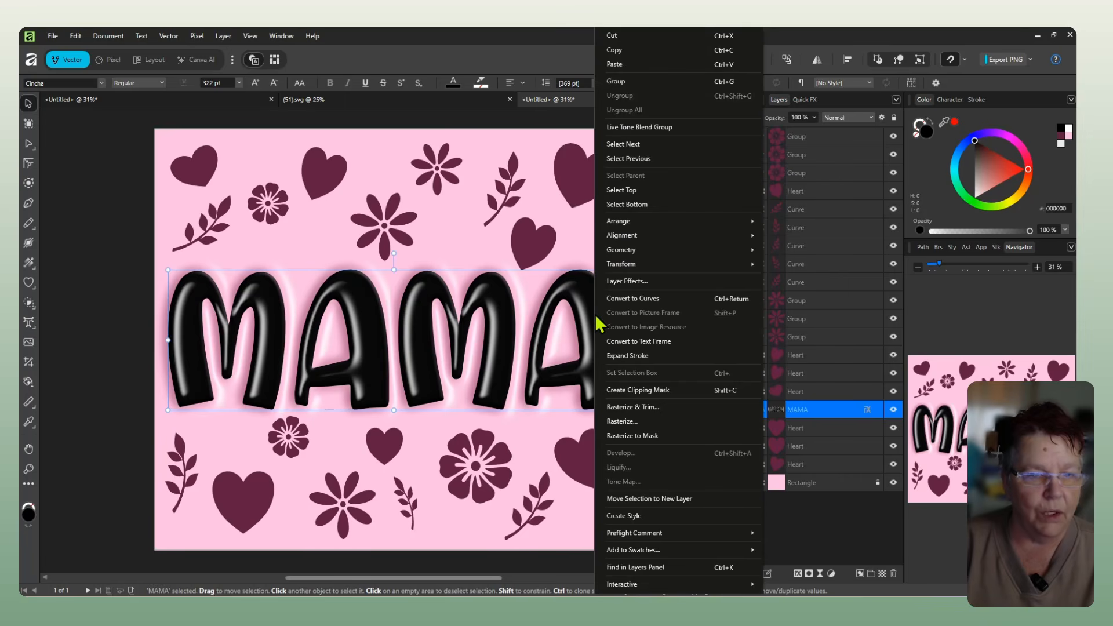
{"action": "left_click", "coordinate": [641, 51]}
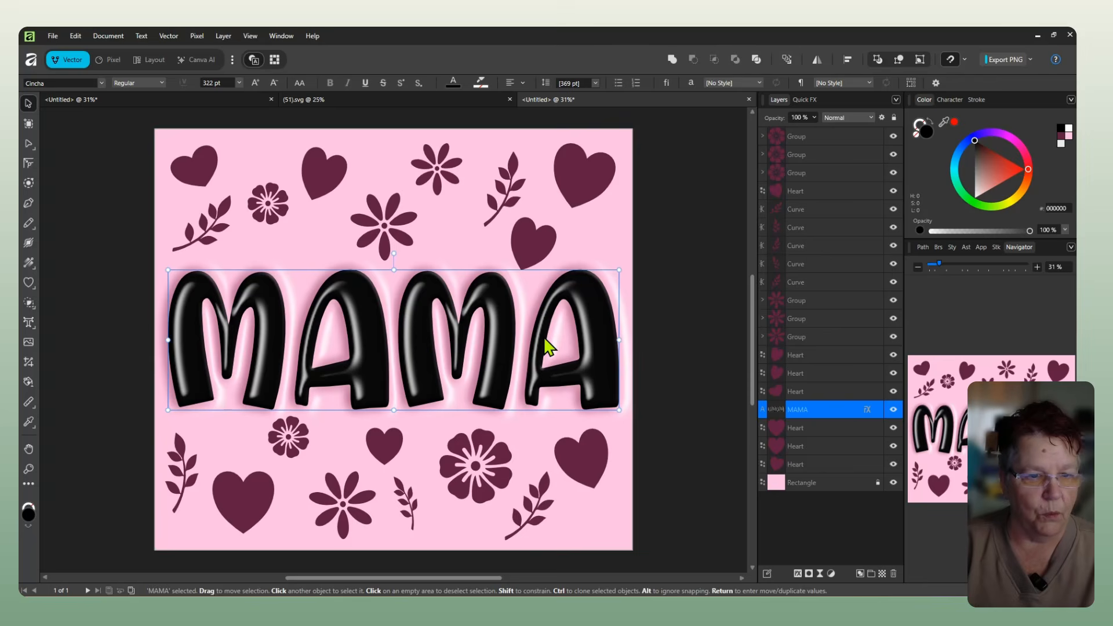
{"action": "left_click", "coordinate": [665, 352]}
{"action": "left_click_drag", "start_coordinate": [111, 113], "coordinate": [662, 563]}
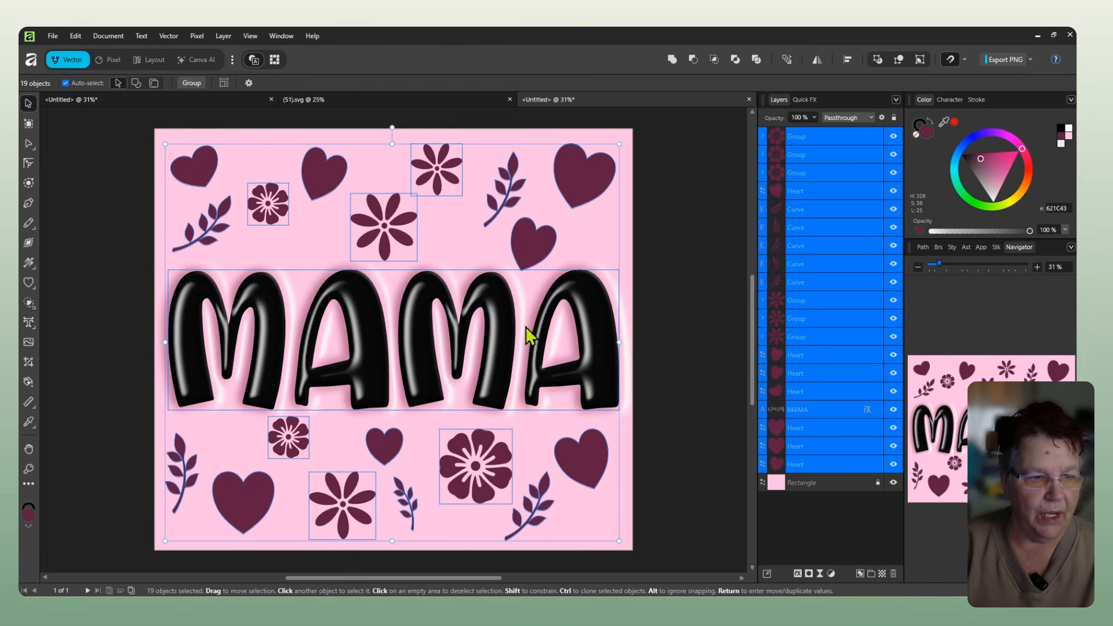
{"action": "left_click", "coordinate": [74, 37]}
{"action": "mouse_move", "coordinate": [109, 203]}
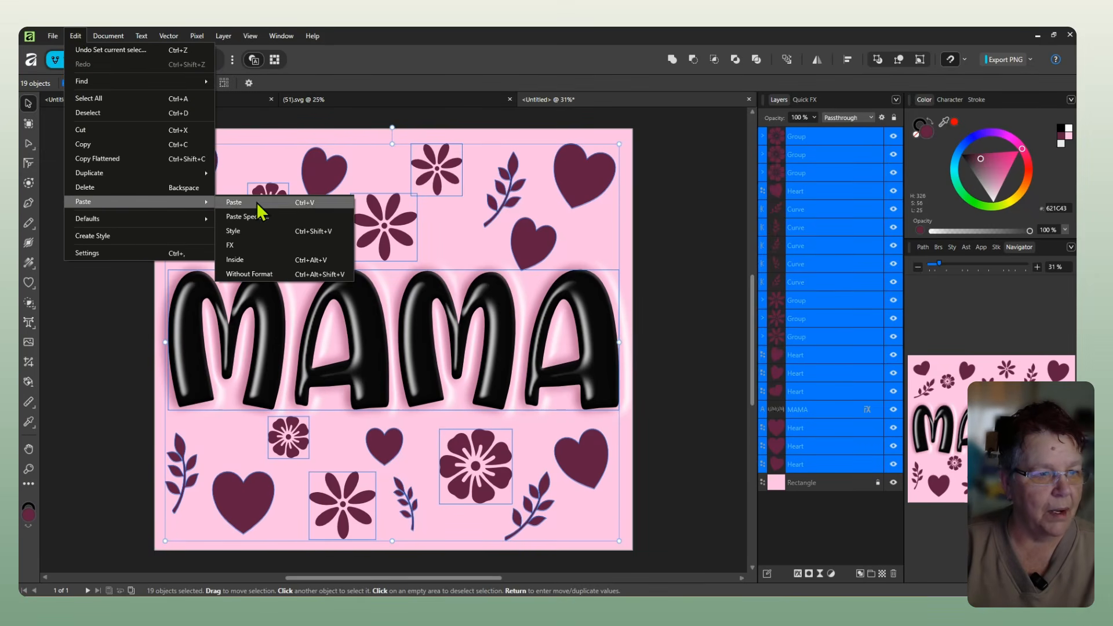
{"action": "left_click", "coordinate": [262, 245]}
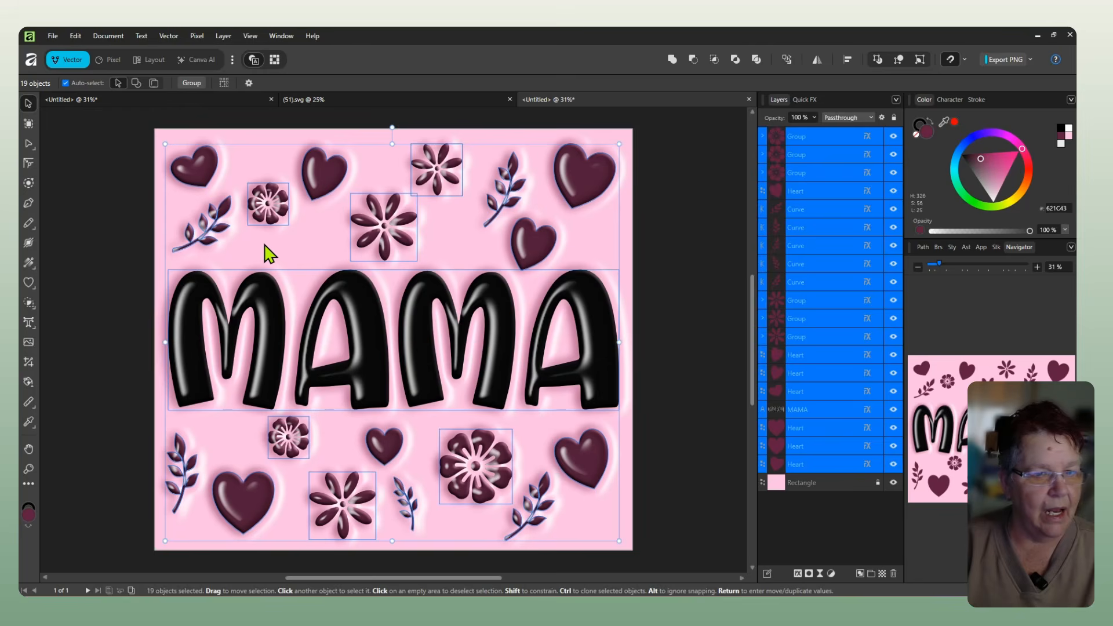
{"action": "left_click", "coordinate": [628, 251]}
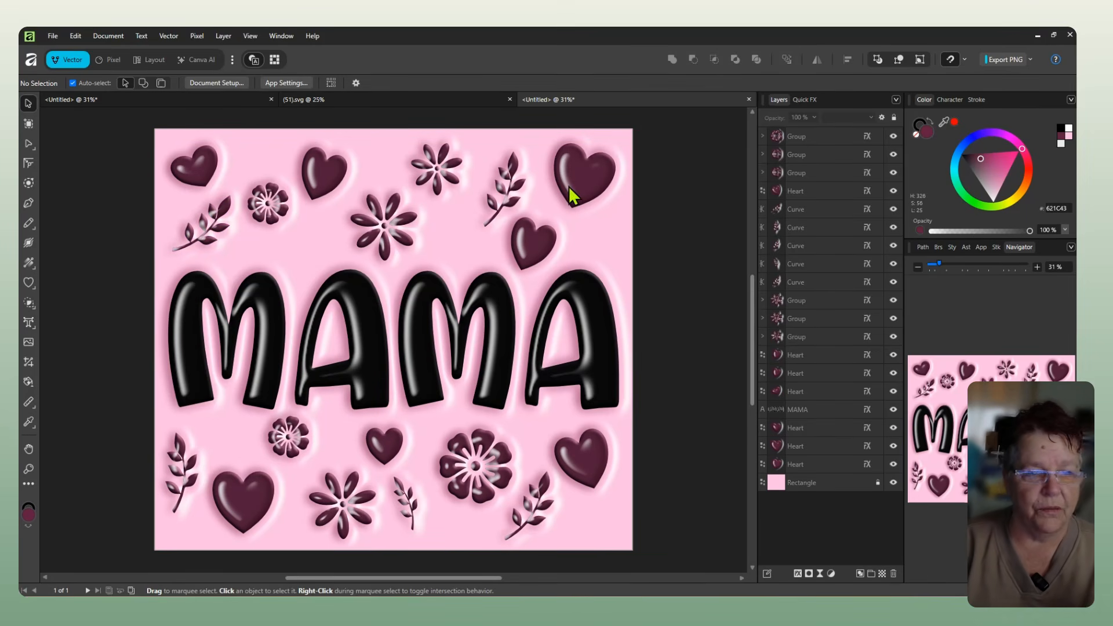
Step: Nudge the upper right sprig and set its bevel to 129° azimuth, 61° elevation and 57% highlight opacity
{"action": "left_click", "coordinate": [510, 194]}
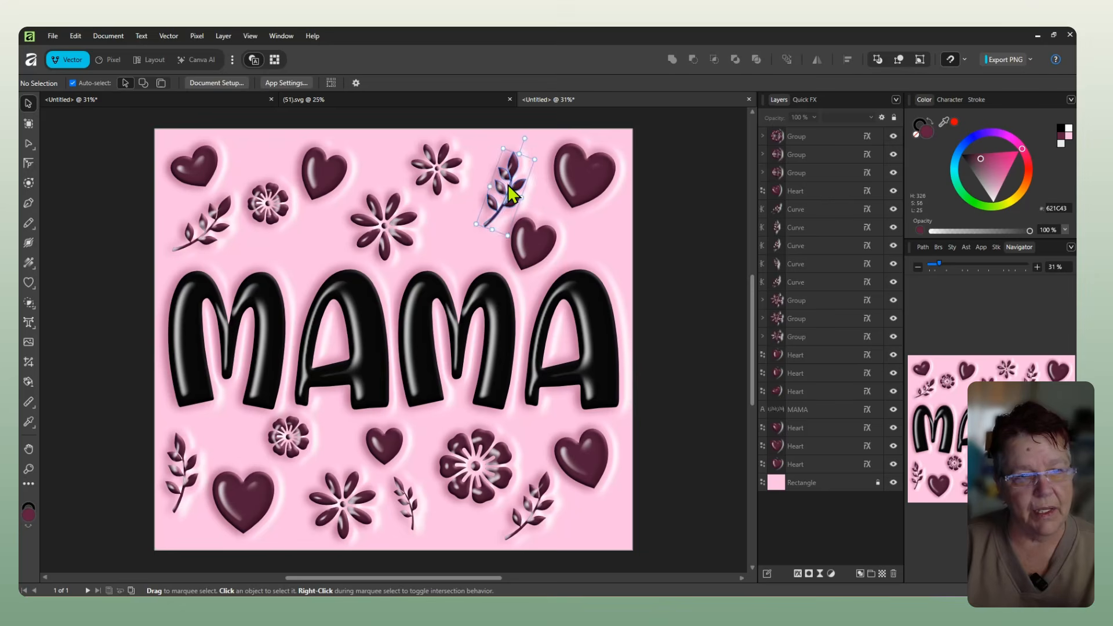
{"action": "left_click_drag", "start_coordinate": [508, 186], "coordinate": [503, 183]}
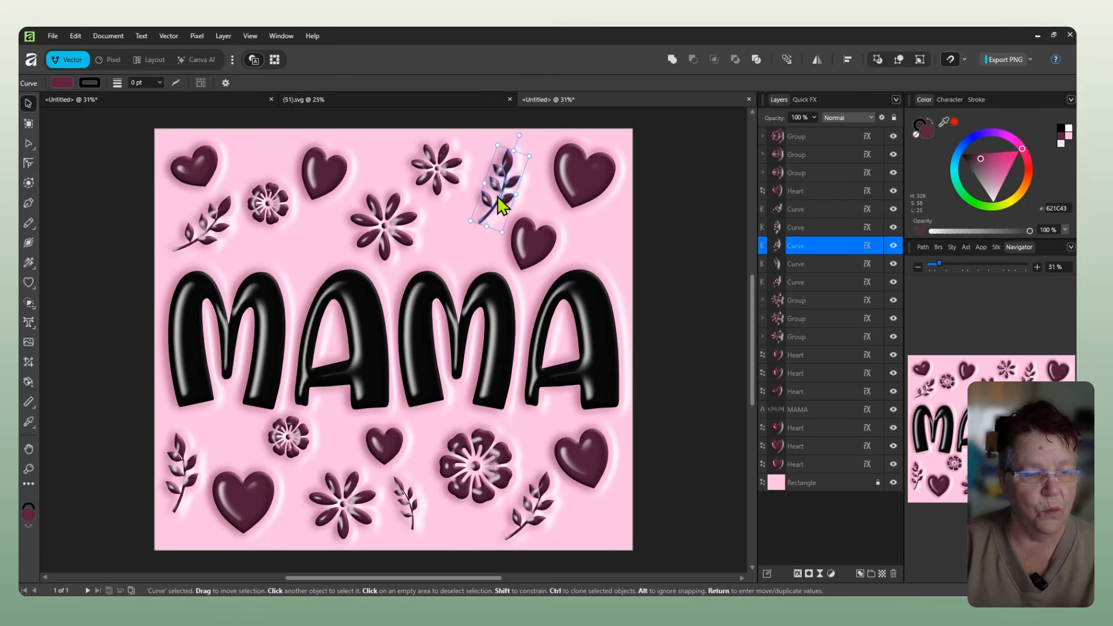
{"action": "left_click", "coordinate": [867, 247]}
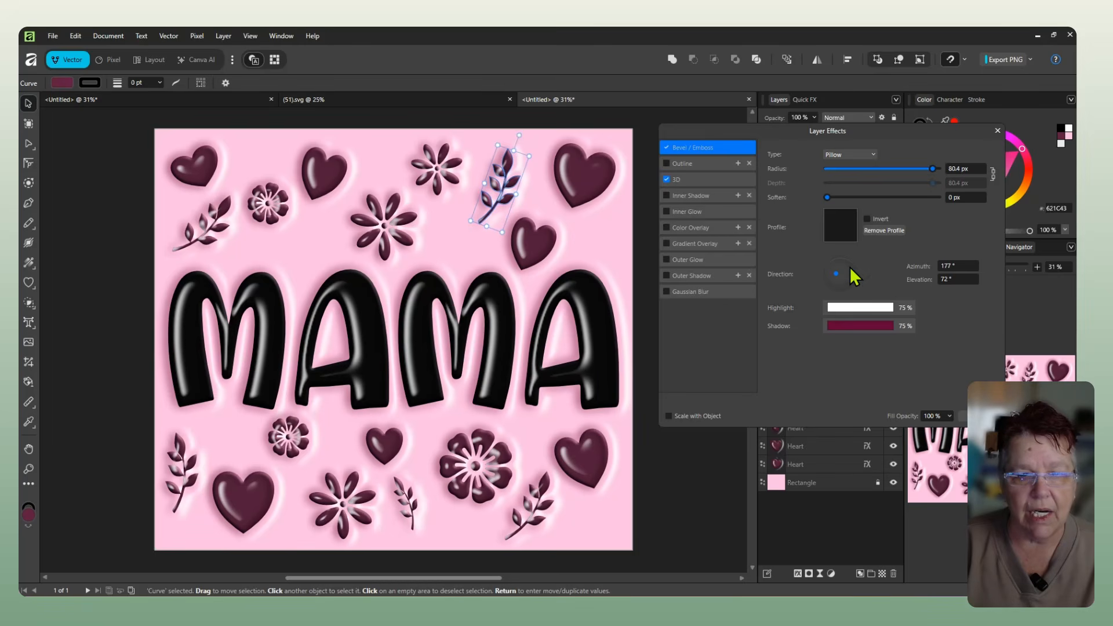
{"action": "left_click_drag", "start_coordinate": [836, 273], "coordinate": [836, 269]}
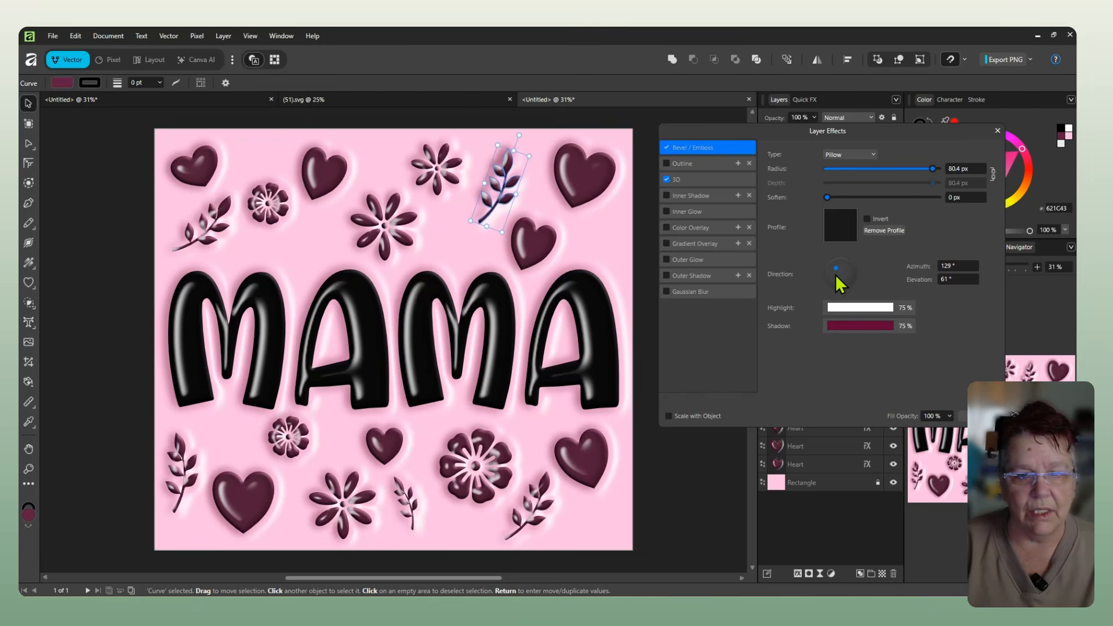
{"action": "left_click", "coordinate": [870, 309]}
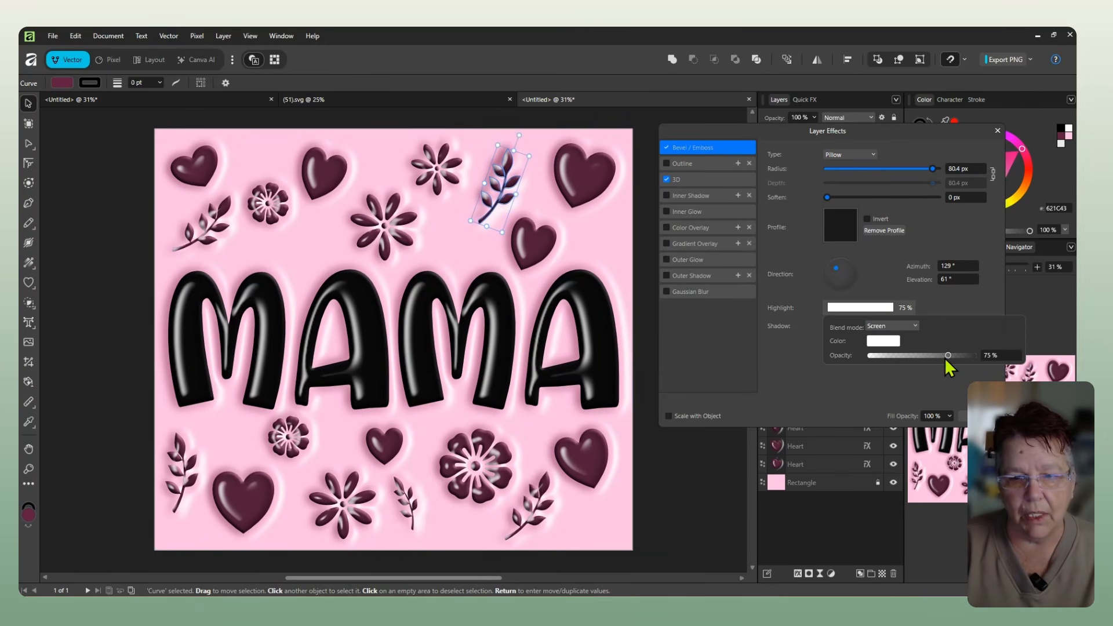
{"action": "left_click_drag", "start_coordinate": [948, 356], "coordinate": [941, 354]}
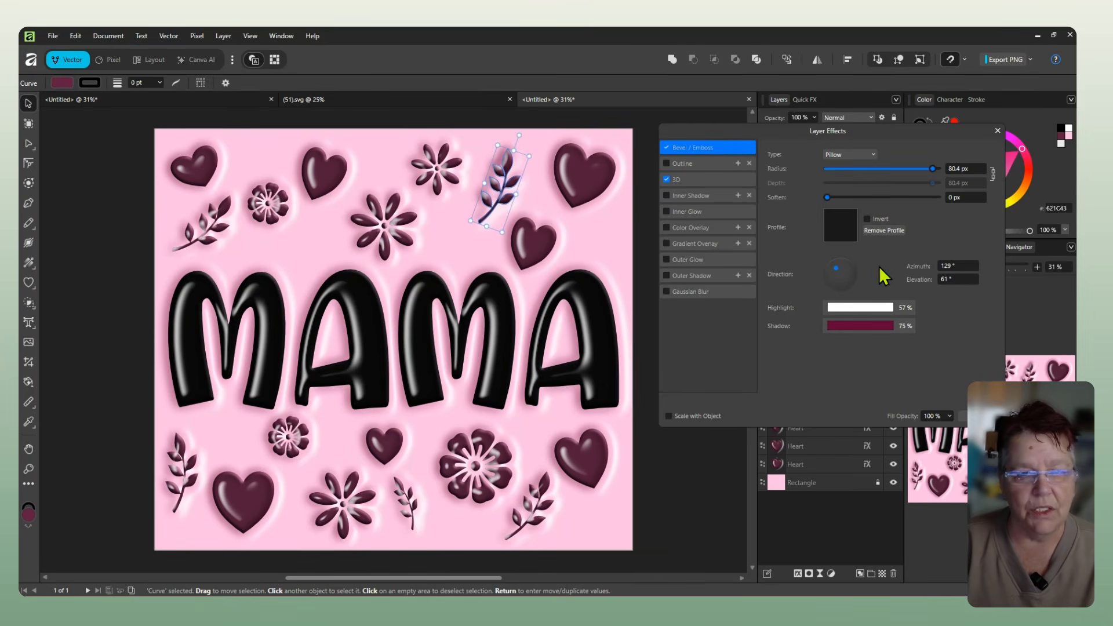
Step: Slightly reposition the large flower above the first A, the heart above the last A and the small sprig below the lettering
{"action": "left_click", "coordinate": [401, 246]}
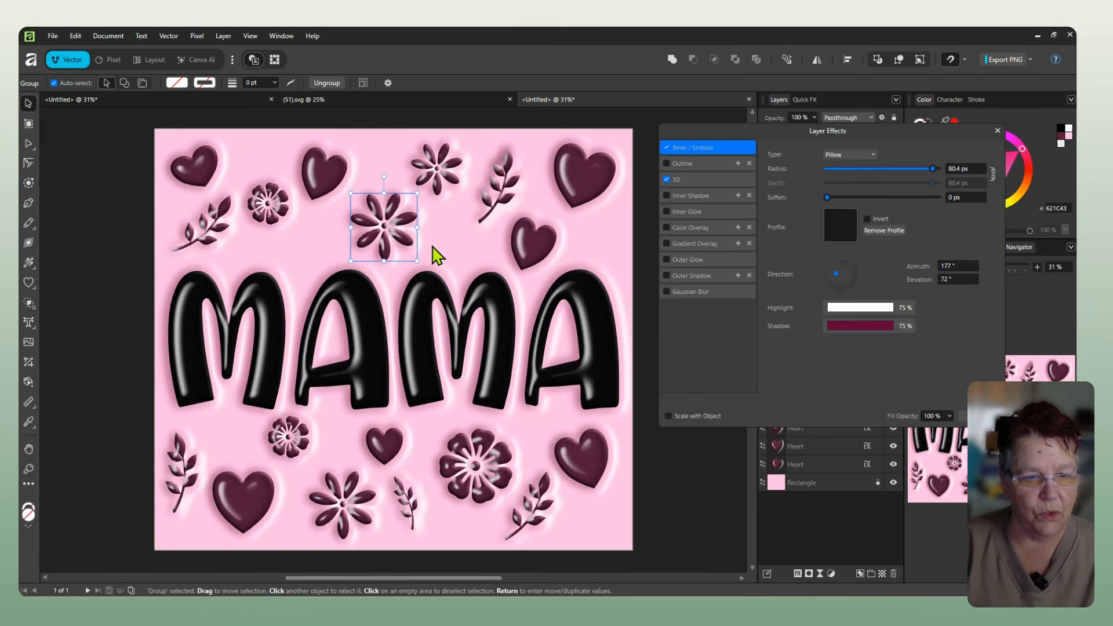
{"action": "mouse_move", "coordinate": [405, 245]}
{"action": "left_mouse_down"}
{"action": "mouse_move", "coordinate": [395, 242]}
{"action": "mouse_move", "coordinate": [404, 252]}
{"action": "left_mouse_up"}
{"action": "mouse_move", "coordinate": [532, 245]}
{"action": "left_mouse_down"}
{"action": "mouse_move", "coordinate": [527, 234]}
{"action": "mouse_move", "coordinate": [546, 241]}
{"action": "left_mouse_up"}
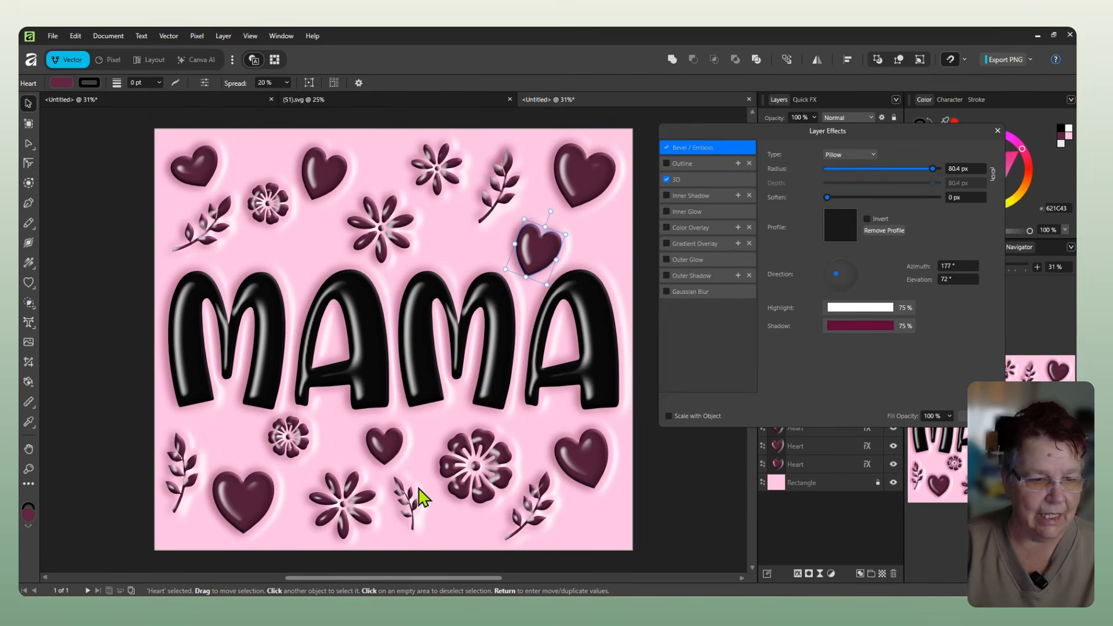
{"action": "left_click", "coordinate": [416, 503]}
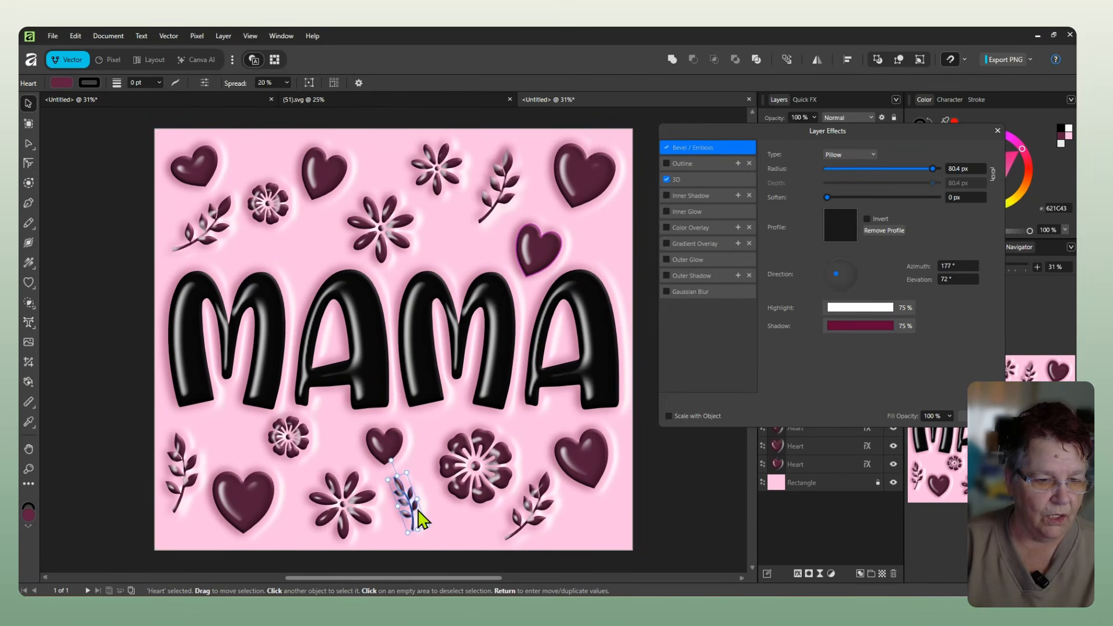
{"action": "left_click", "coordinate": [998, 131]}
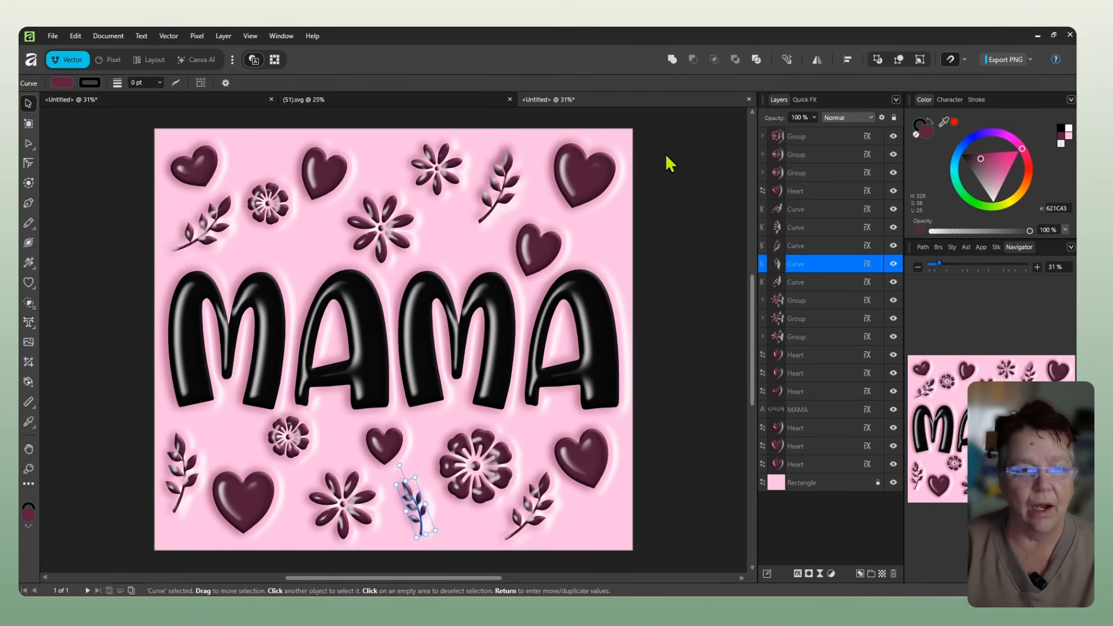
Step: Draw a small crescent below the upper right heart and fill it with light gray CDC0C7
{"action": "left_click", "coordinate": [29, 282]}
{"action": "left_click", "coordinate": [63, 277]}
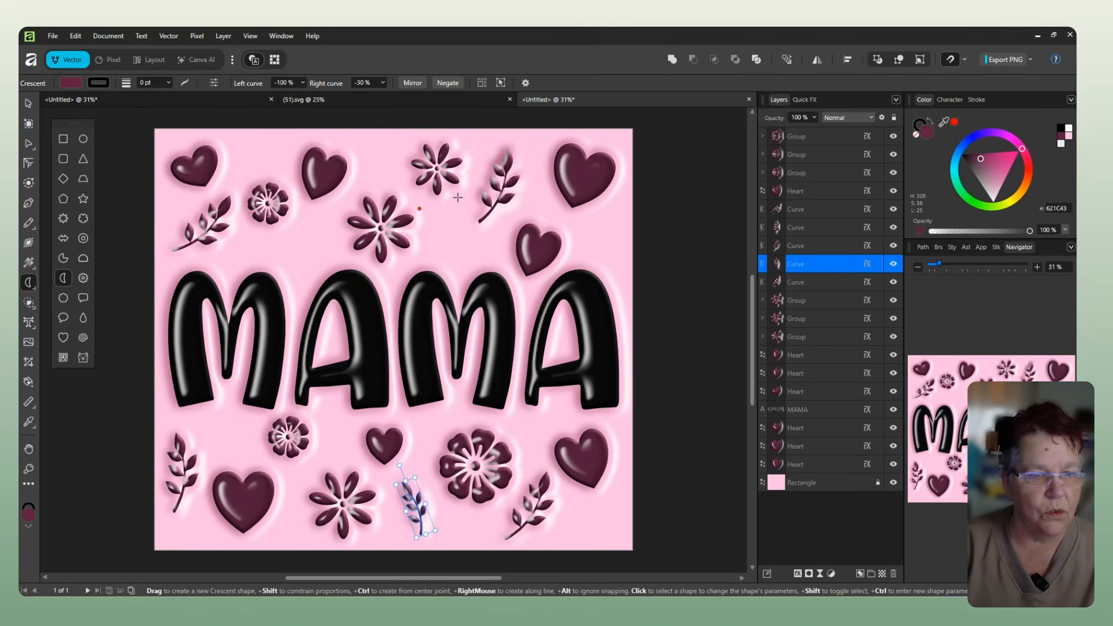
{"action": "mouse_move", "coordinate": [577, 223]}
{"action": "left_mouse_down"}
{"action": "mouse_move", "coordinate": [609, 259]}
{"action": "mouse_move", "coordinate": [607, 235]}
{"action": "left_mouse_up"}
{"action": "key", "text": "v"}
{"action": "left_click_drag", "start_coordinate": [985, 187], "coordinate": [993, 200]}
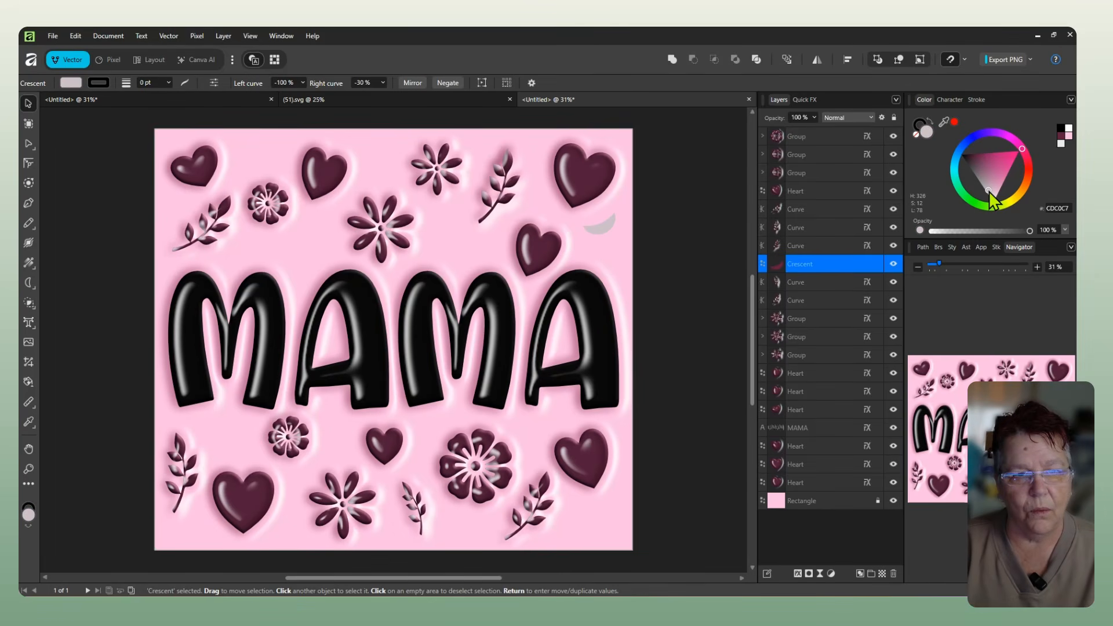
Step: Apply a Gaussian Blur layer effect with a 36.1 px radius to the crescent
{"action": "left_click", "coordinate": [798, 573]}
{"action": "left_click", "coordinate": [690, 293]}
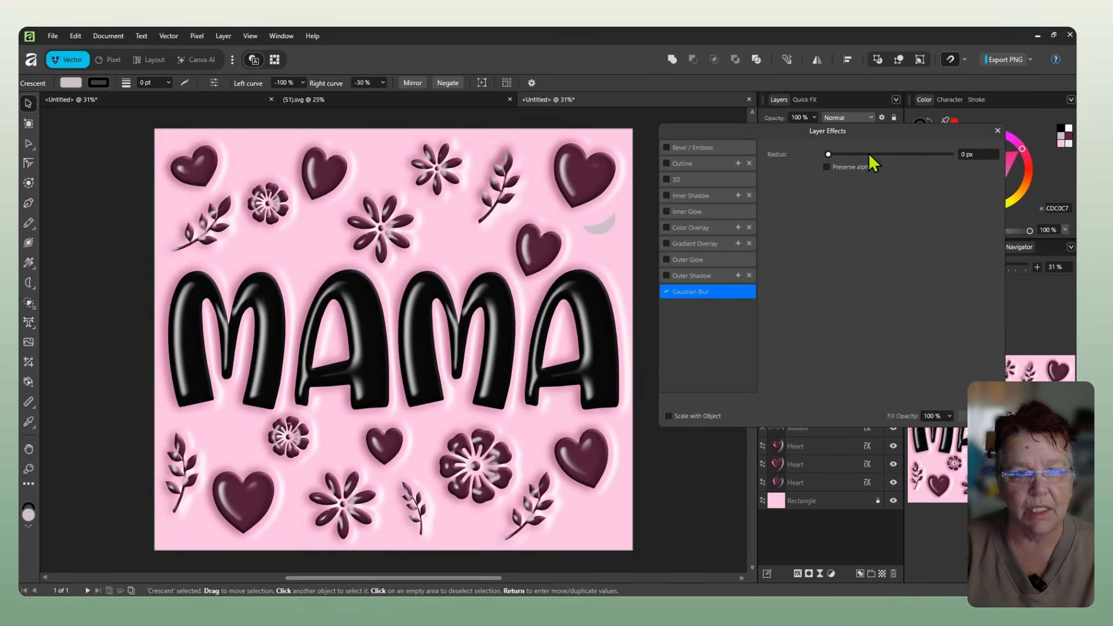
{"action": "left_click_drag", "start_coordinate": [868, 152], "coordinate": [918, 155]}
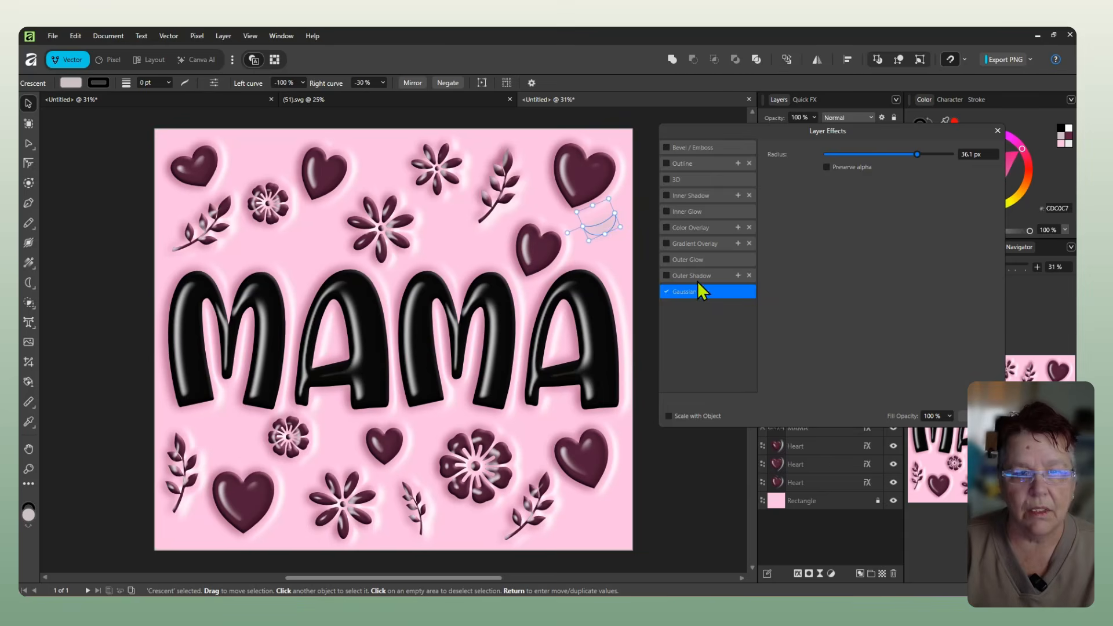
{"action": "left_click", "coordinate": [997, 130]}
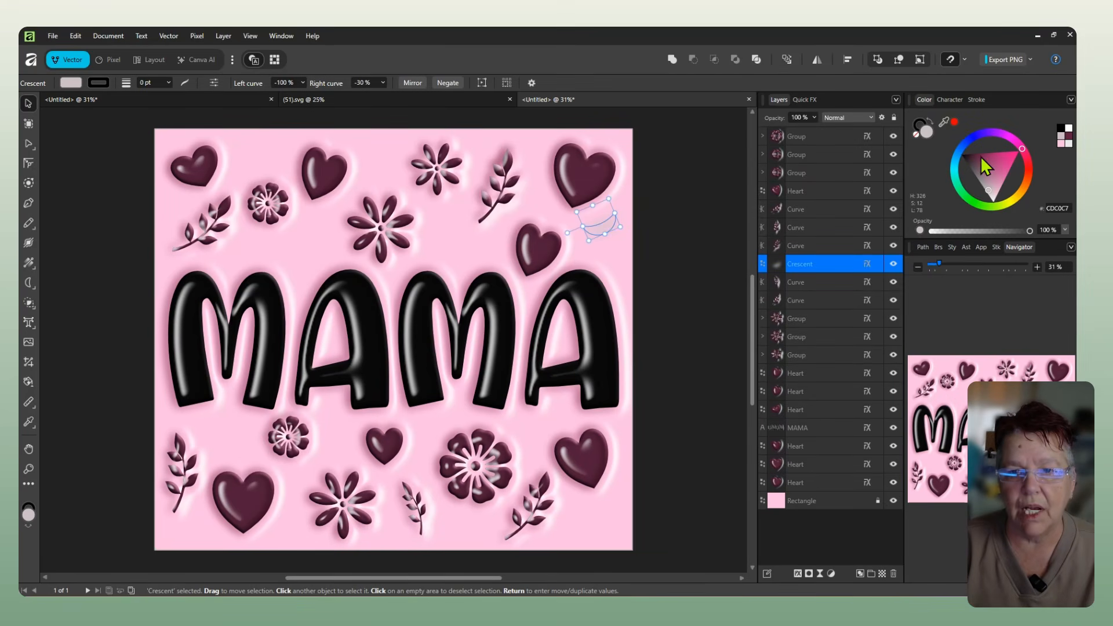
Step: Change the crescent's fill to white (FFFFFF) and nudge it closer to the upper right heart
{"action": "left_click_drag", "start_coordinate": [988, 199], "coordinate": [993, 203]}
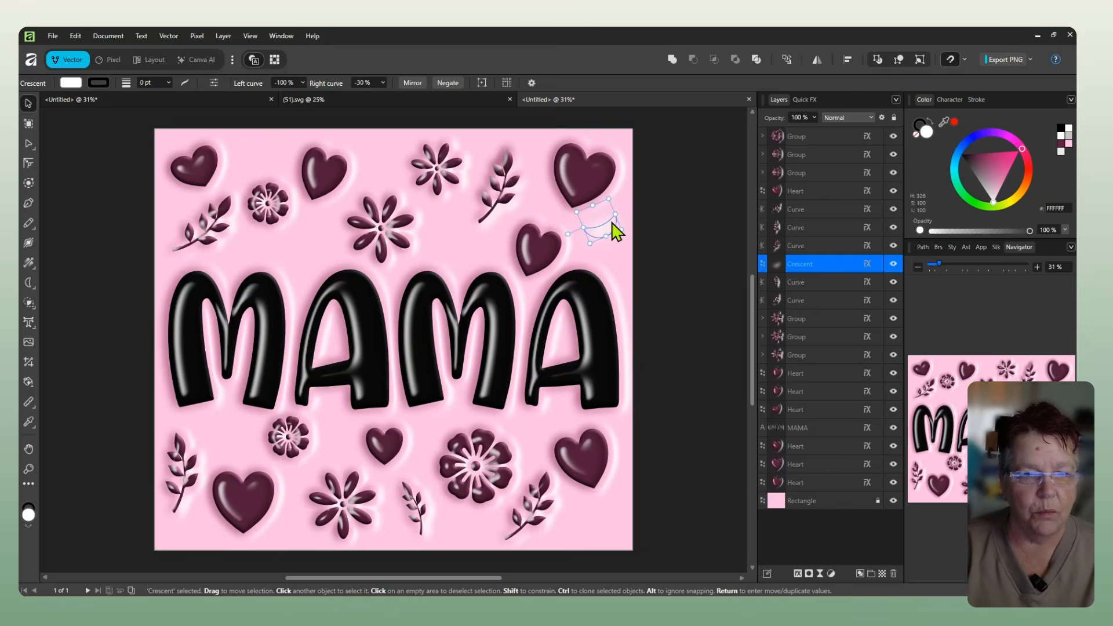
{"action": "left_click_drag", "start_coordinate": [611, 231], "coordinate": [573, 229]}
{"action": "left_click", "coordinate": [666, 260]}
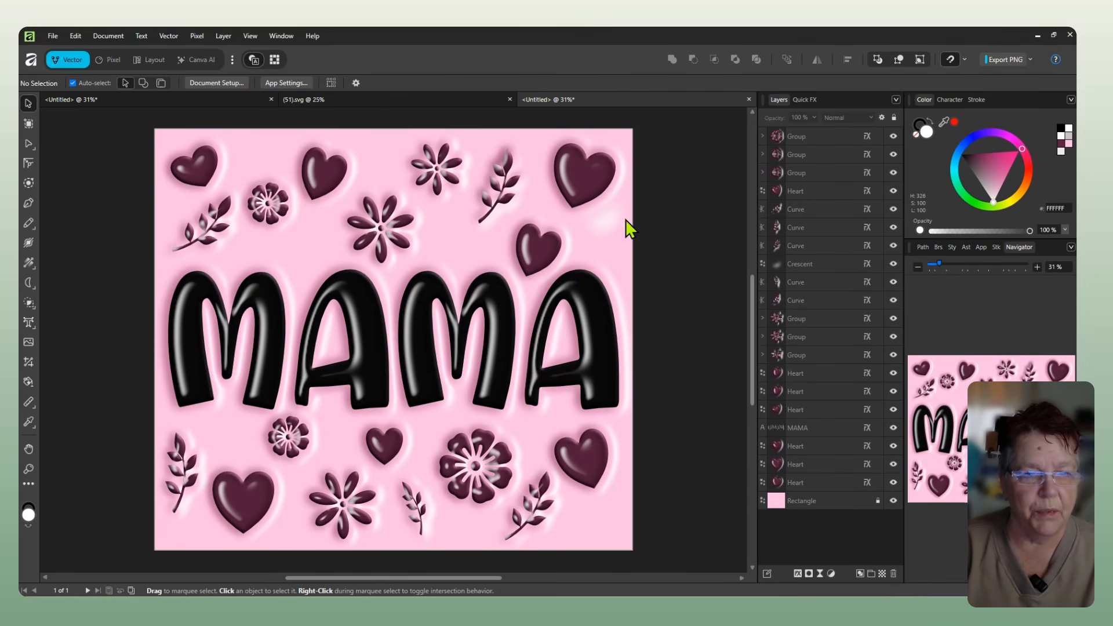
Step: Place a copy of the blurred crescent just below the second M, above the large lower flower
{"action": "left_click", "coordinate": [605, 225]}
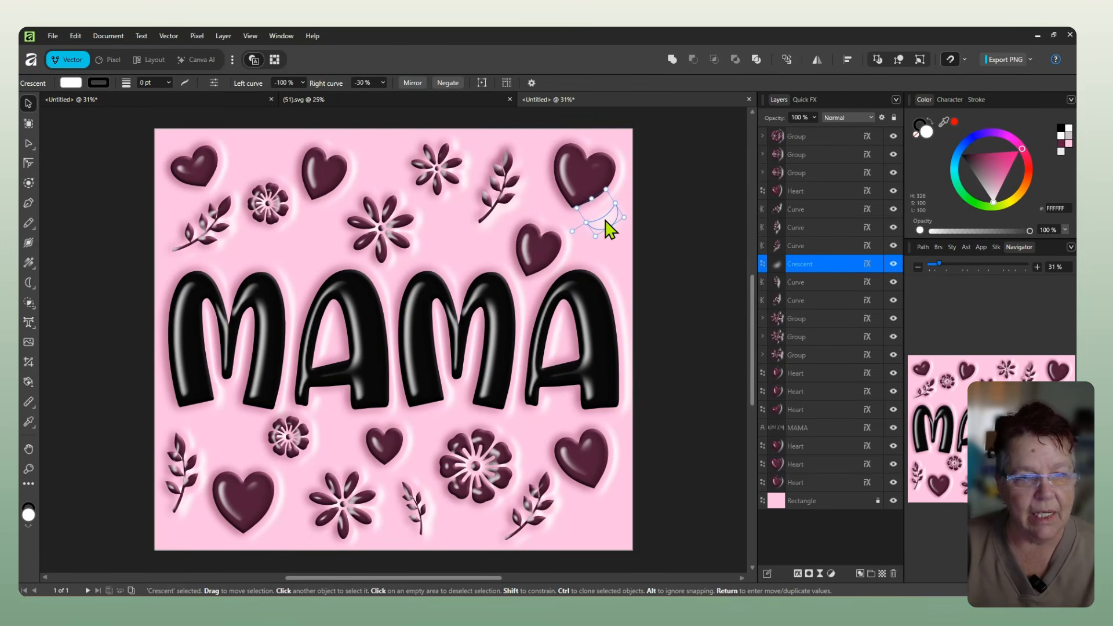
{"action": "mouse_move", "coordinate": [607, 230]}
{"action": "left_mouse_down"}
{"action": "mouse_move", "coordinate": [461, 255]}
{"action": "mouse_move", "coordinate": [454, 224]}
{"action": "mouse_move", "coordinate": [467, 402]}
{"action": "mouse_move", "coordinate": [436, 425]}
{"action": "left_mouse_up"}
{"action": "left_click", "coordinate": [423, 429]}
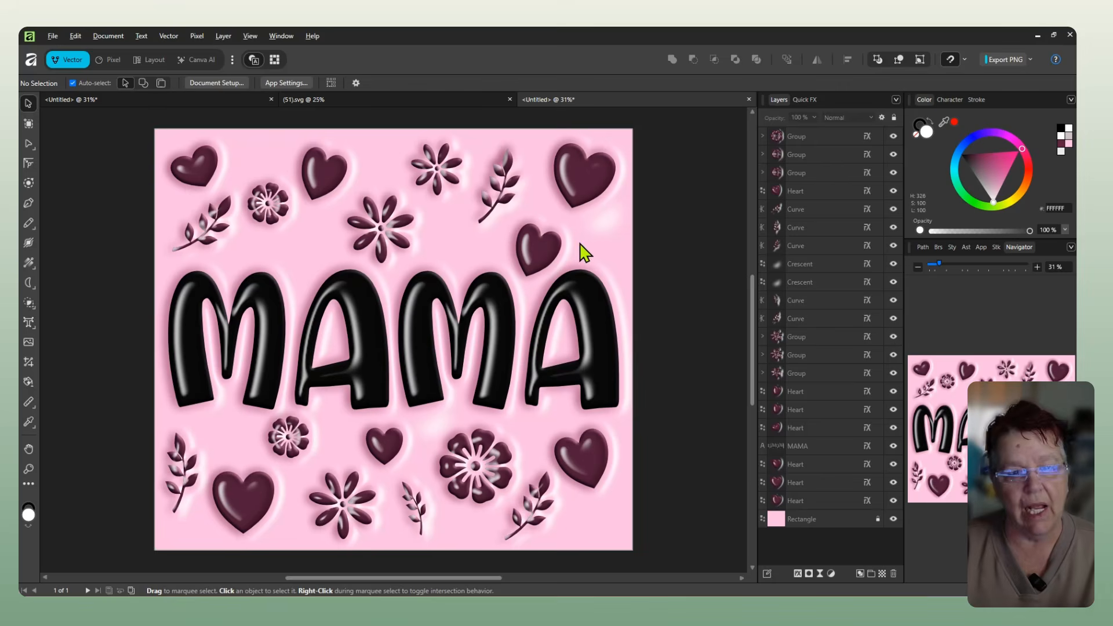
Step: Nudge the MAMA lettering and the large flower above the first A slightly upward
{"action": "left_click_drag", "start_coordinate": [397, 369], "coordinate": [377, 372]}
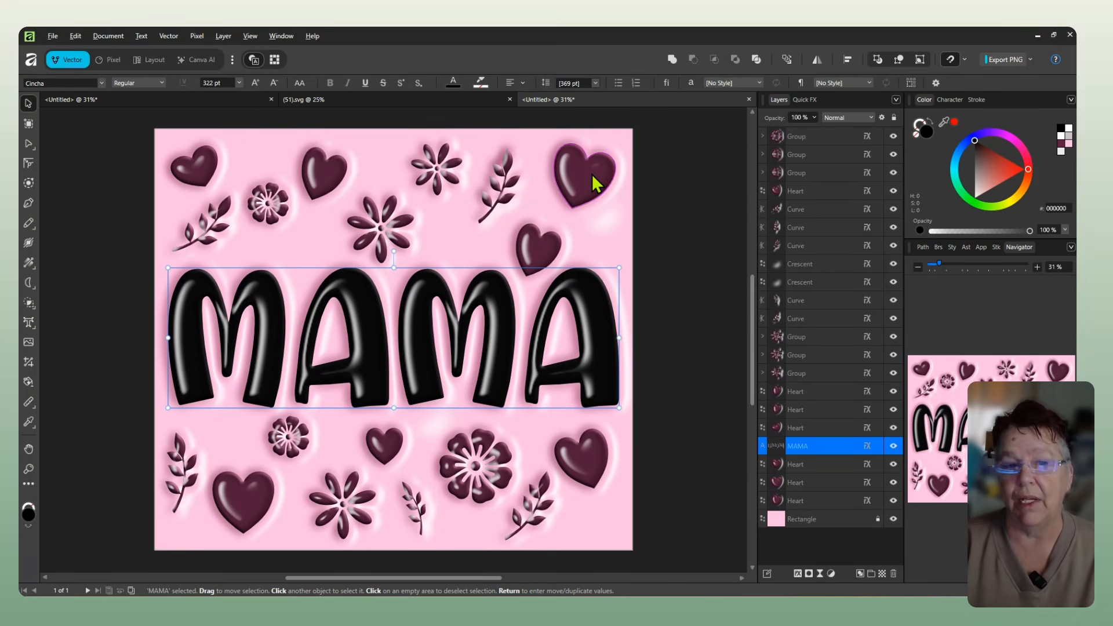
{"action": "left_click", "coordinate": [505, 206]}
{"action": "left_click_drag", "start_coordinate": [508, 212], "coordinate": [504, 213]}
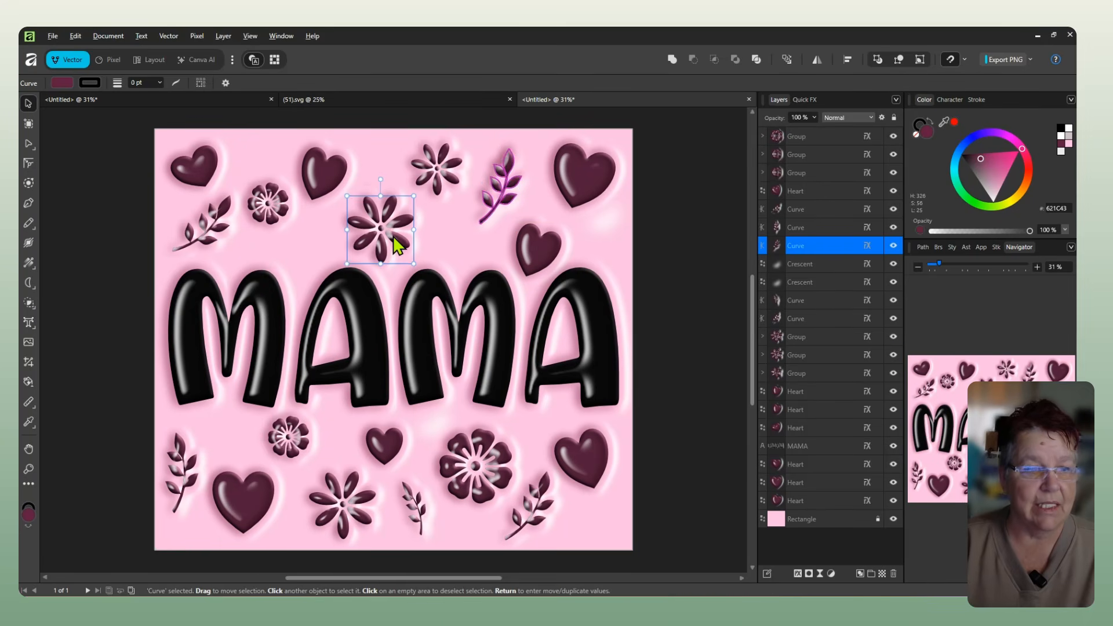
{"action": "left_click", "coordinate": [392, 242]}
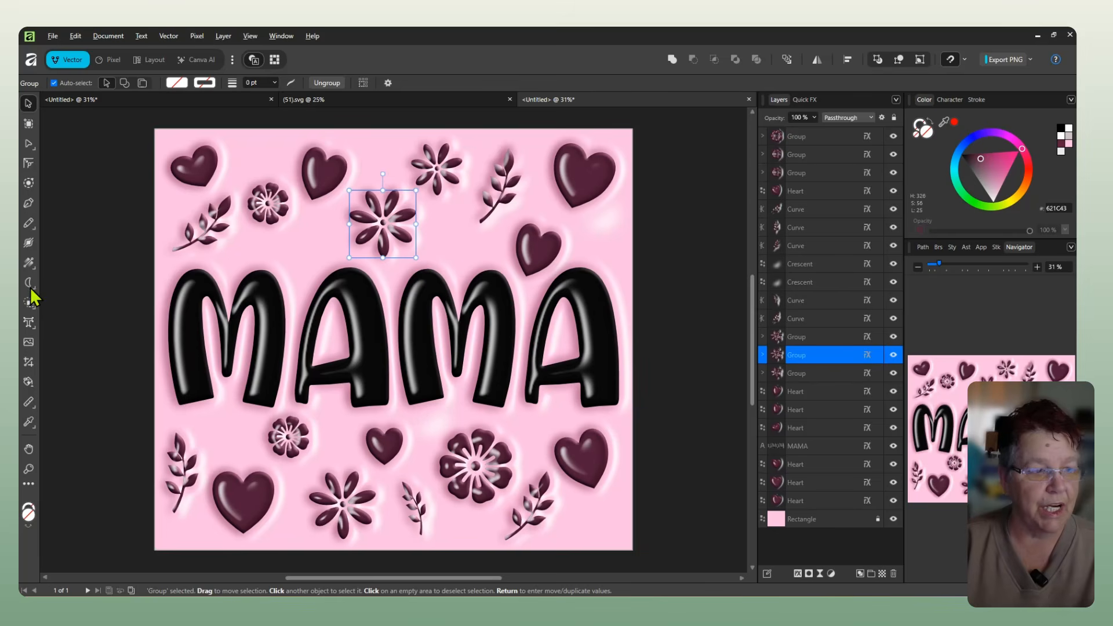
Step: Shift the upper middle heart slightly up and right, and move the small upper flower down and right
{"action": "left_click", "coordinate": [345, 98]}
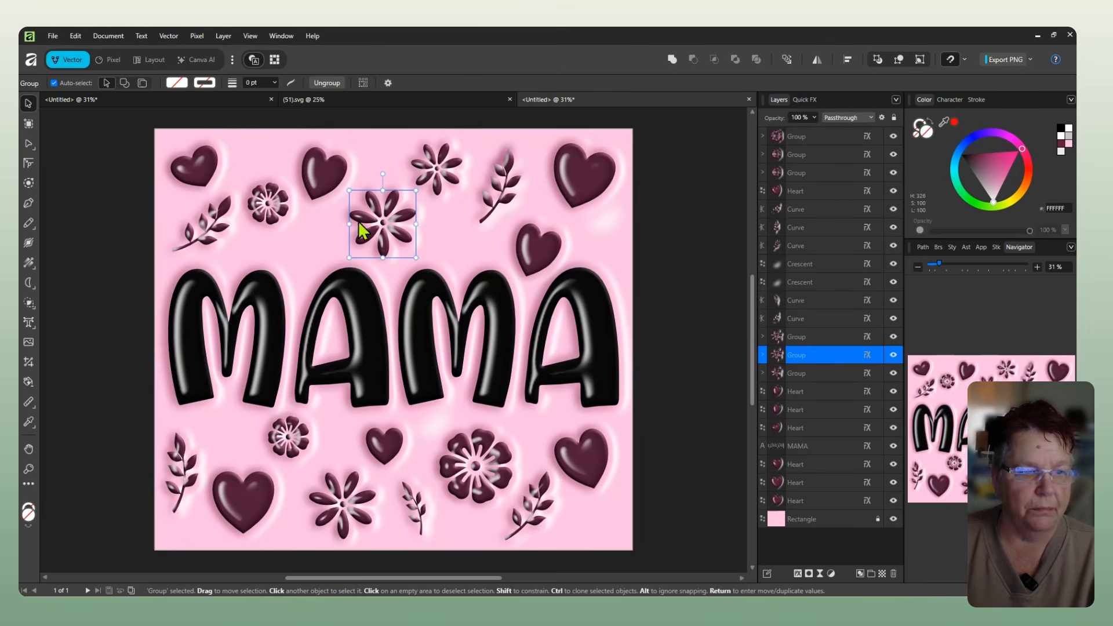
{"action": "left_click_drag", "start_coordinate": [327, 168], "coordinate": [333, 165]}
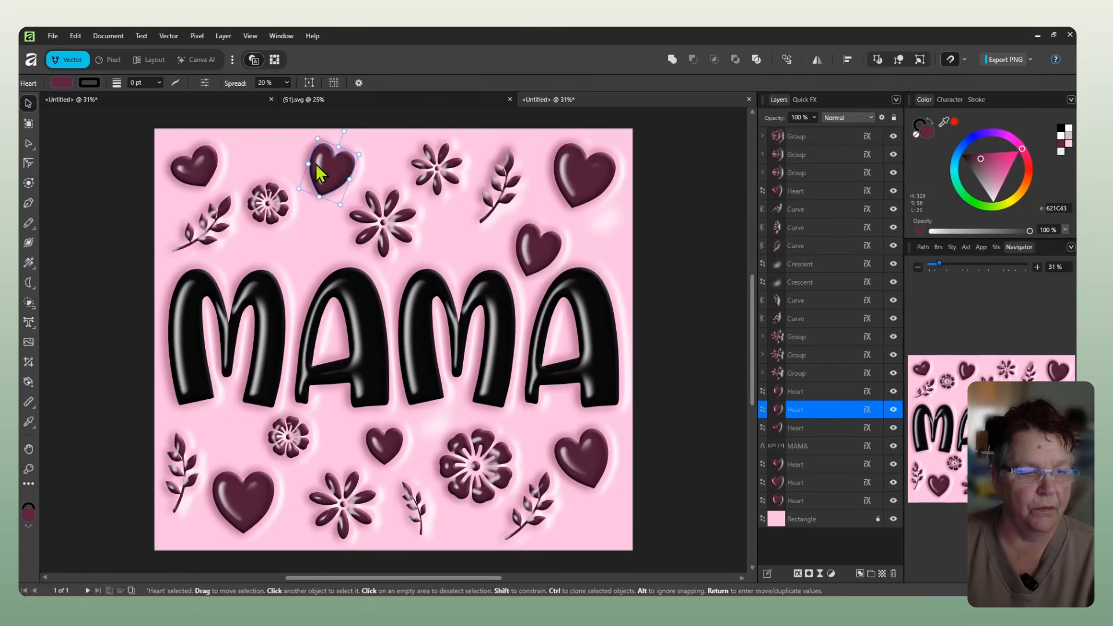
{"action": "left_click_drag", "start_coordinate": [270, 211], "coordinate": [277, 226]}
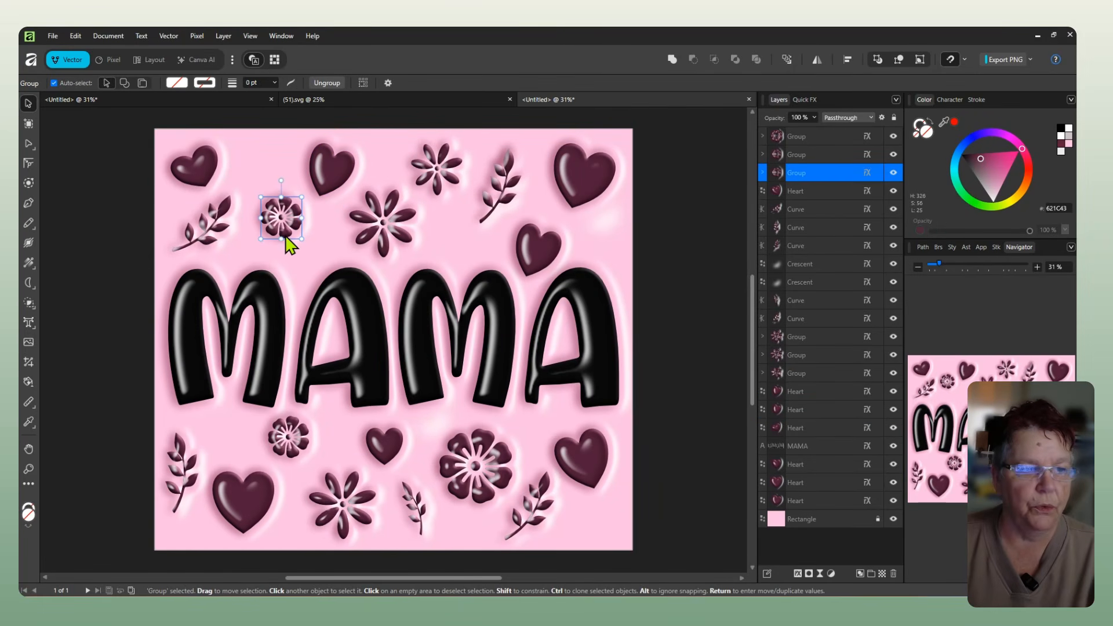
Step: Set the small upper flower's bevel to 100 px radius, 2.8 px soften and 46% highlight opacity
{"action": "left_click", "coordinate": [867, 173]}
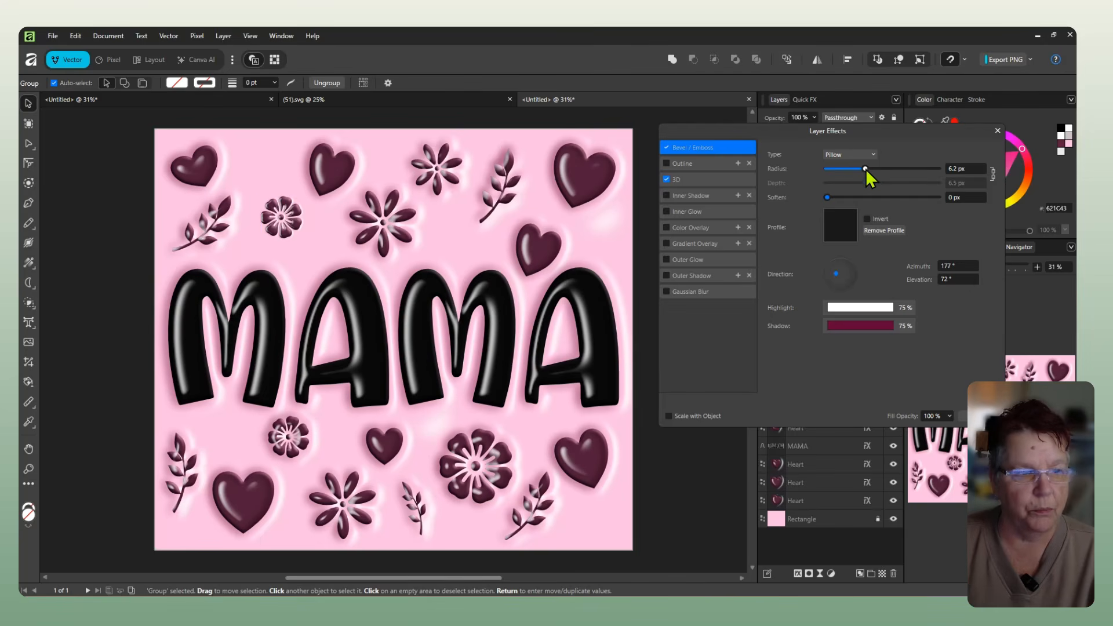
{"action": "left_click_drag", "start_coordinate": [865, 169], "coordinate": [918, 172]}
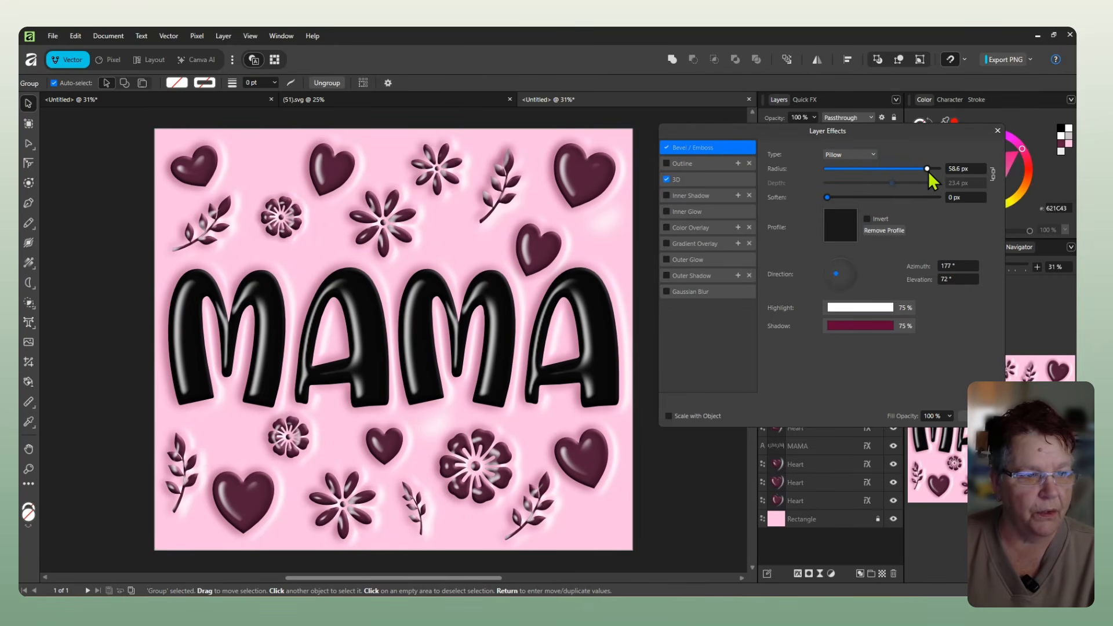
{"action": "mouse_move", "coordinate": [826, 197]}
{"action": "left_mouse_down"}
{"action": "mouse_move", "coordinate": [904, 196]}
{"action": "mouse_move", "coordinate": [847, 194]}
{"action": "left_mouse_up"}
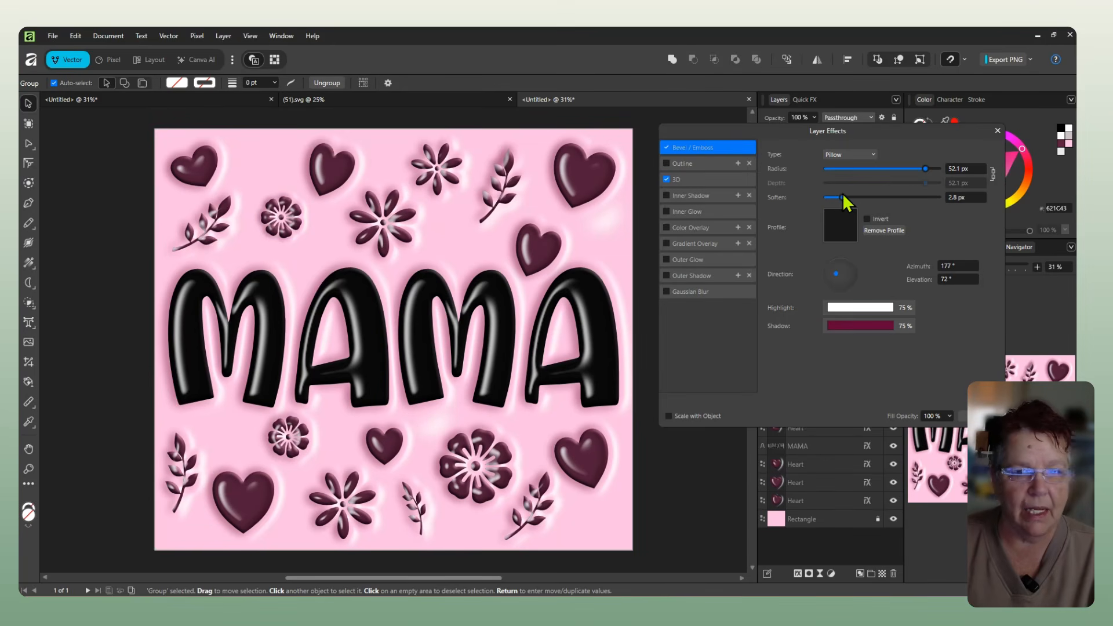
{"action": "left_click_drag", "start_coordinate": [926, 168], "coordinate": [940, 168]}
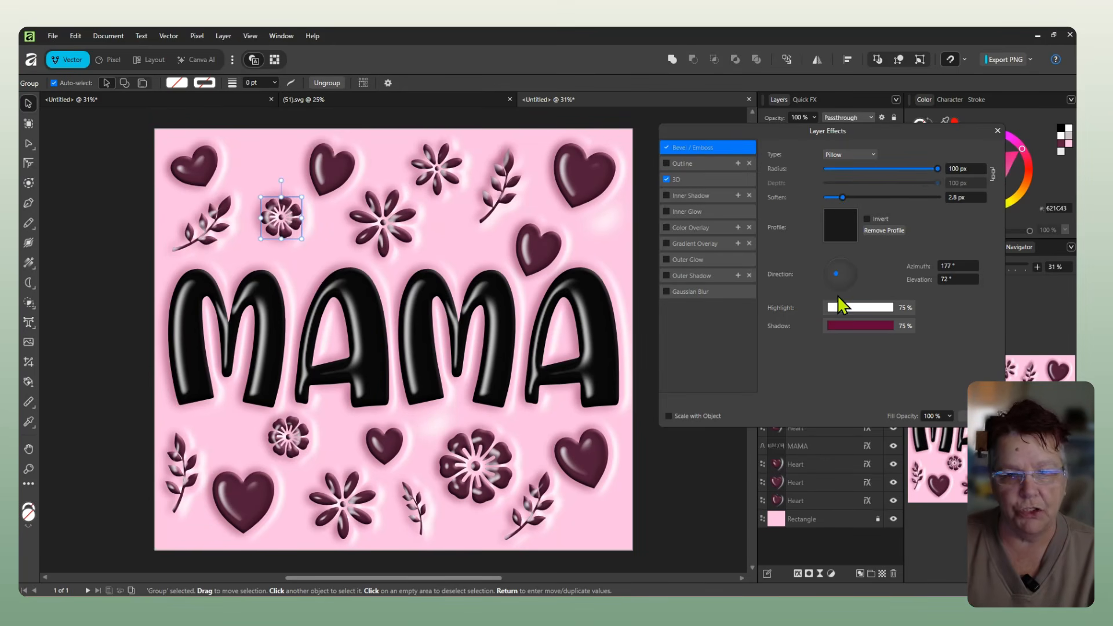
{"action": "left_click", "coordinate": [862, 307]}
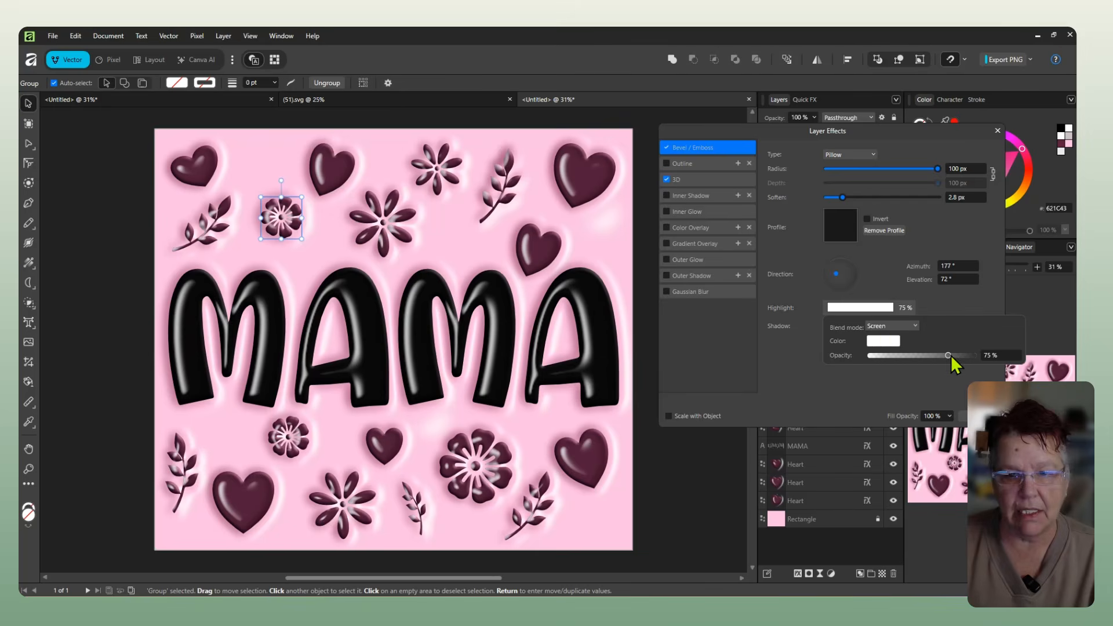
{"action": "left_click_drag", "start_coordinate": [950, 354], "coordinate": [920, 347]}
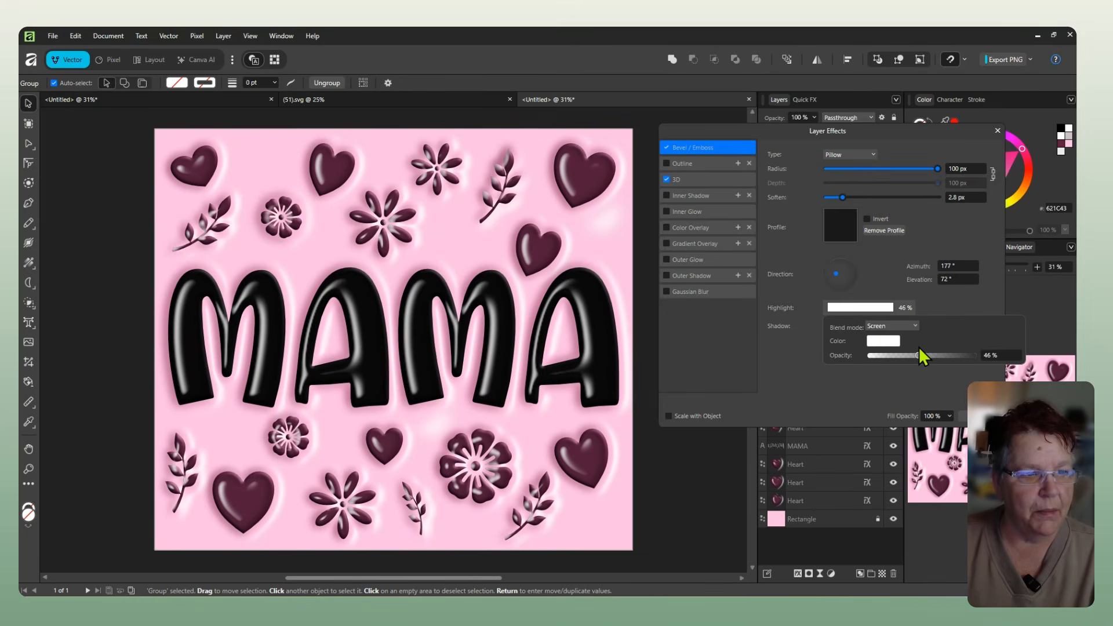
{"action": "left_click", "coordinate": [494, 241]}
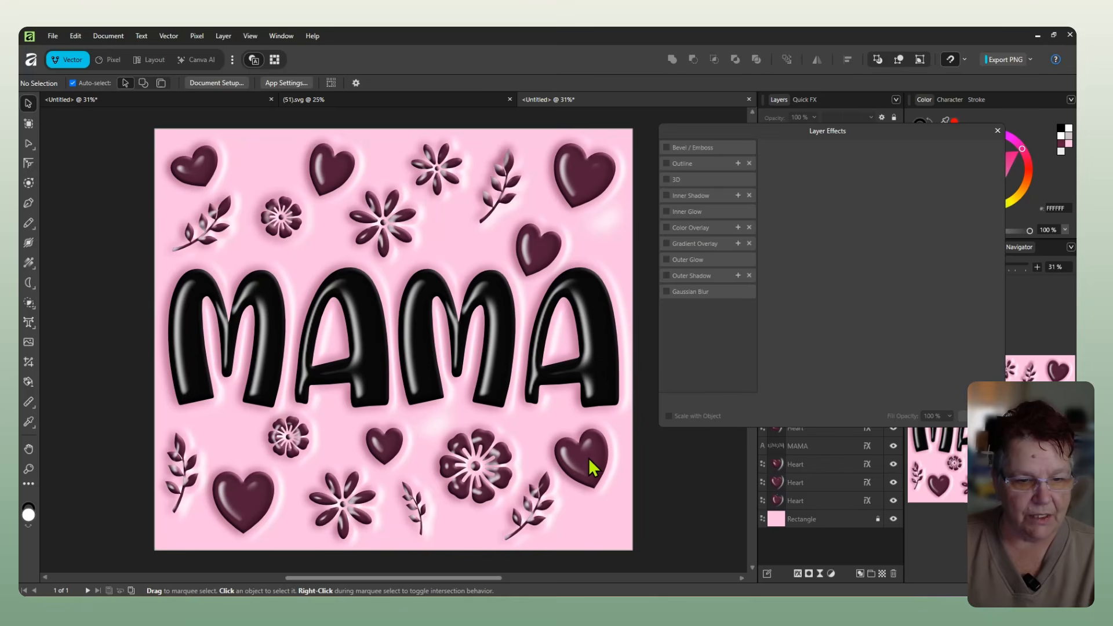
Step: Nudge the lower right heart slightly upward and select the MAMA lettering
{"action": "left_click_drag", "start_coordinate": [582, 461], "coordinate": [584, 460]}
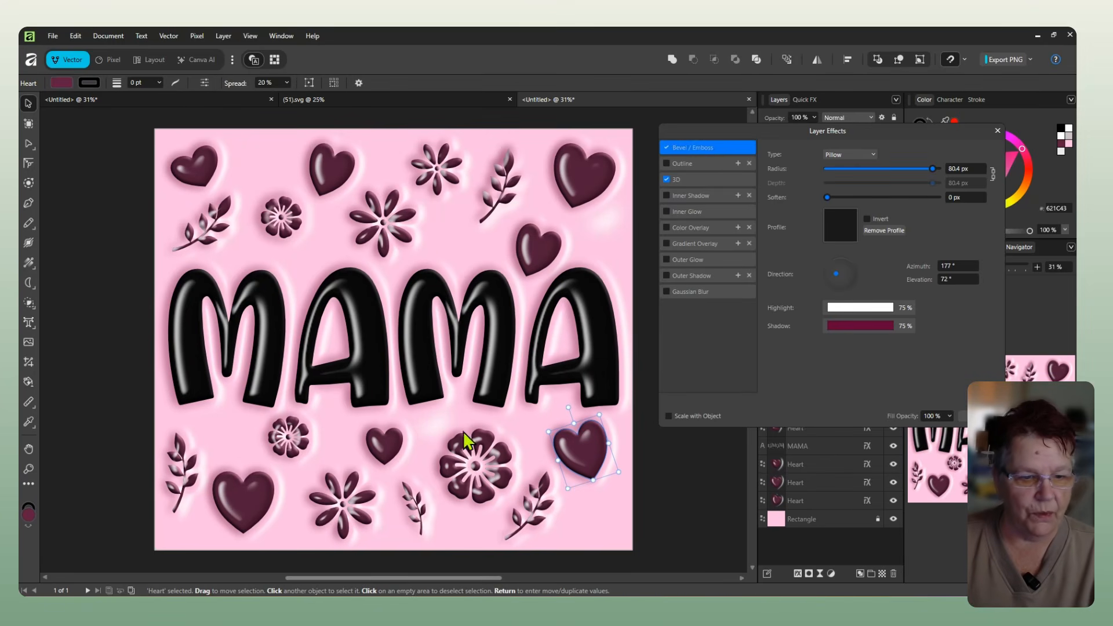
{"action": "left_click", "coordinate": [600, 341]}
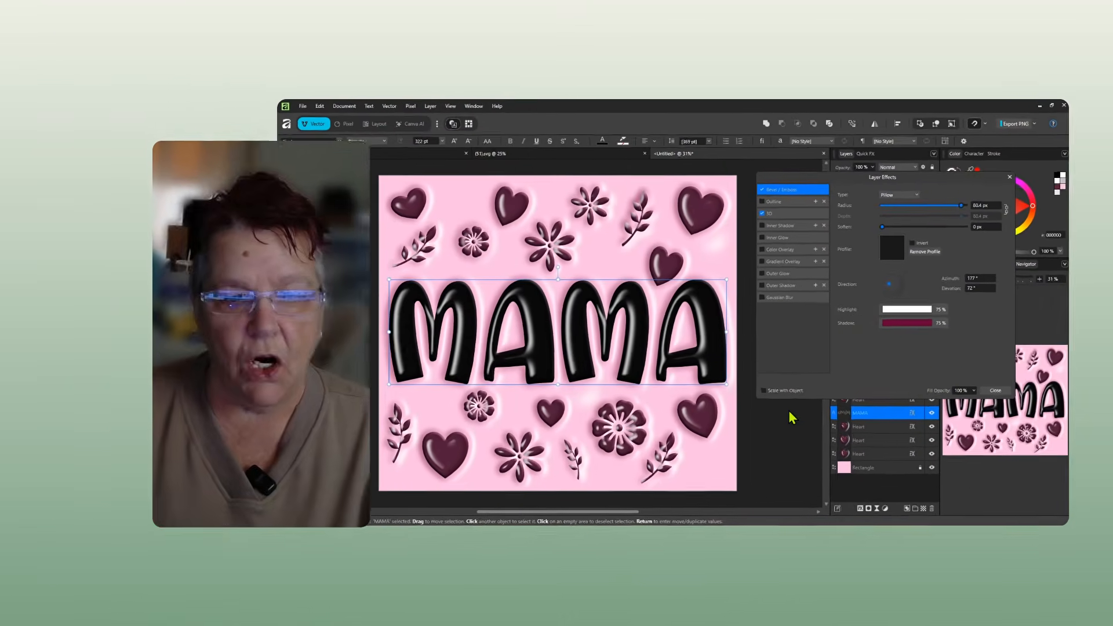